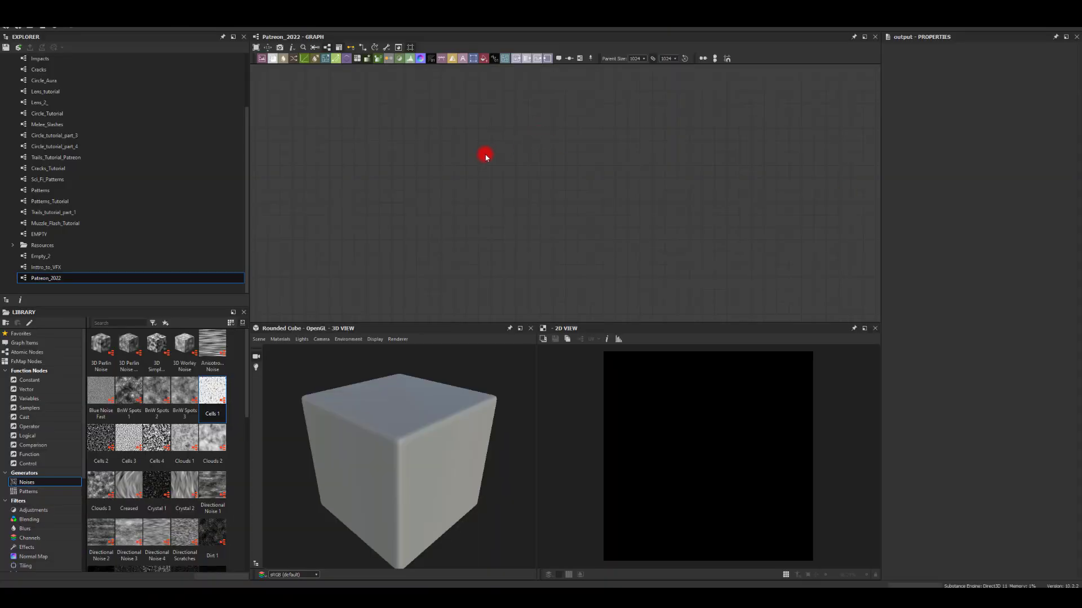
Add a Perlin Noise node to the empty graph and set its scale to 6
key(space)
text(perl)
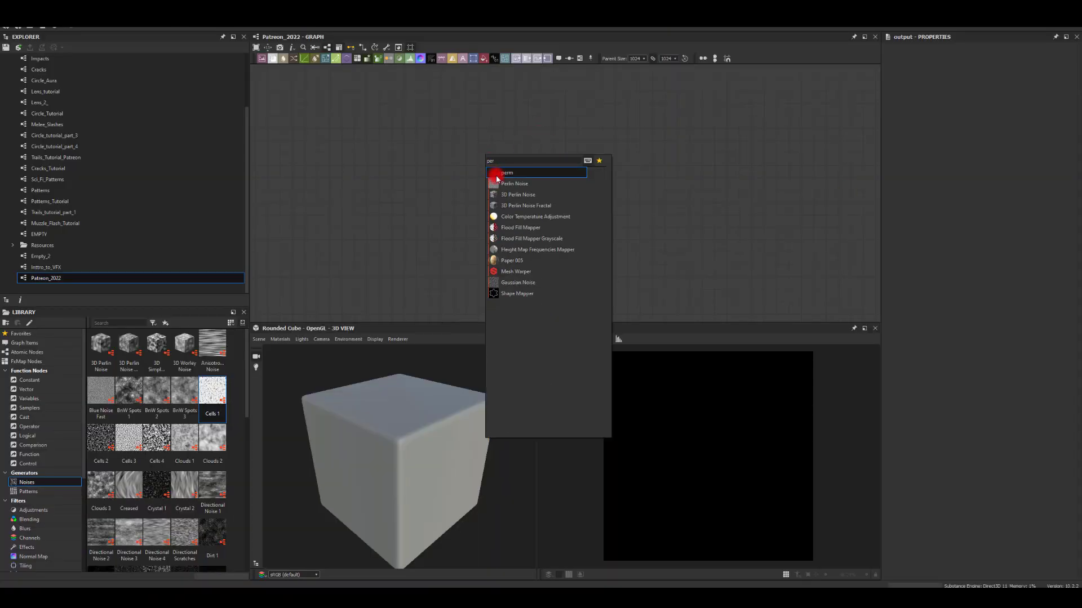
click(507, 183)
scroll(479, 164, up, 3)
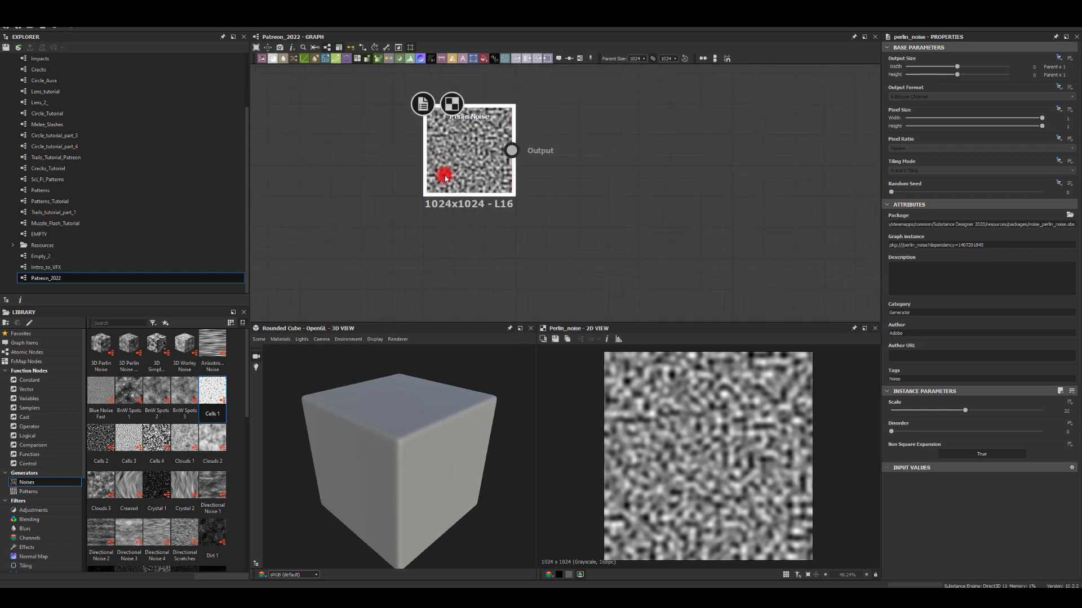
drag(965, 410, 894, 415)
Feed Perlin Noise into a new Cross Section node with drawing style Gradient mirrored and cross section coordinate 0.53
drag(609, 160, 609, 160)
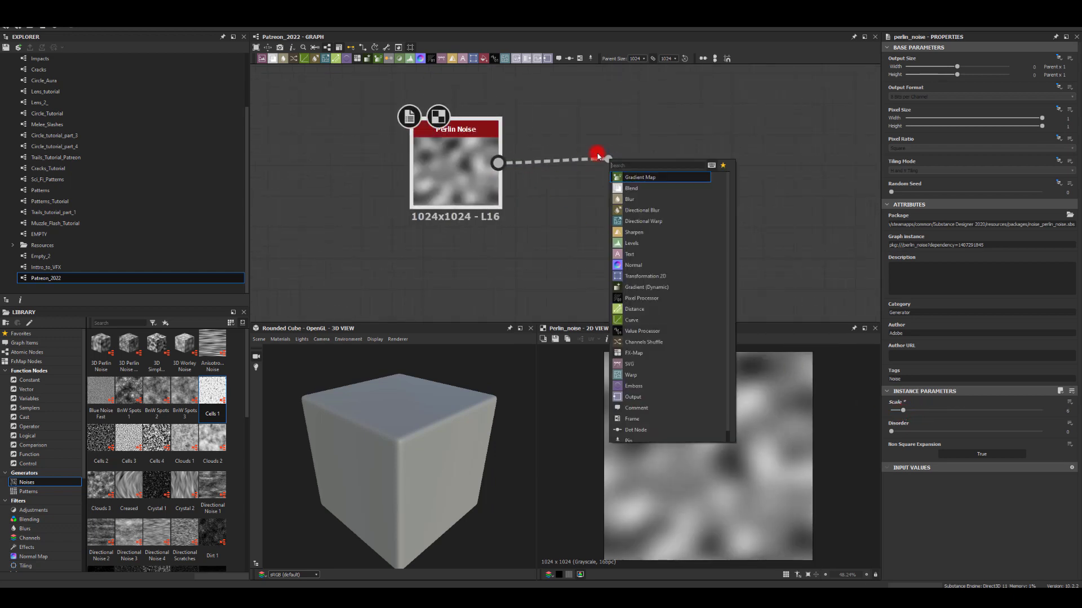
text(cros)
key(Return)
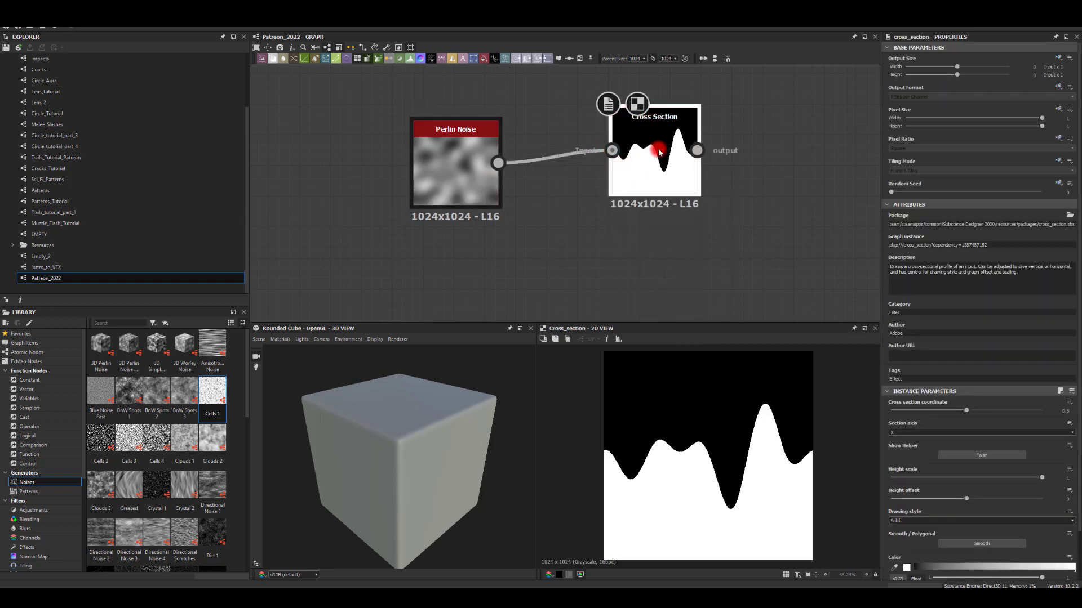
click(895, 523)
click(901, 536)
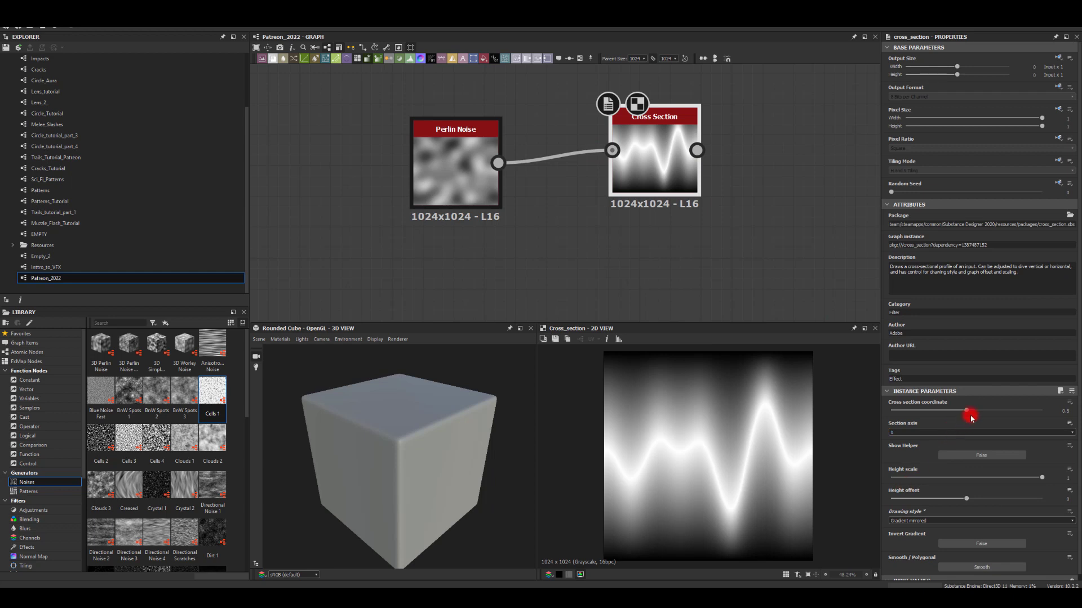
mouse_move(966, 413)
mouse_down()
mouse_move(955, 413)
mouse_move(989, 415)
mouse_move(934, 412)
mouse_move(985, 415)
mouse_move(972, 424)
mouse_up()
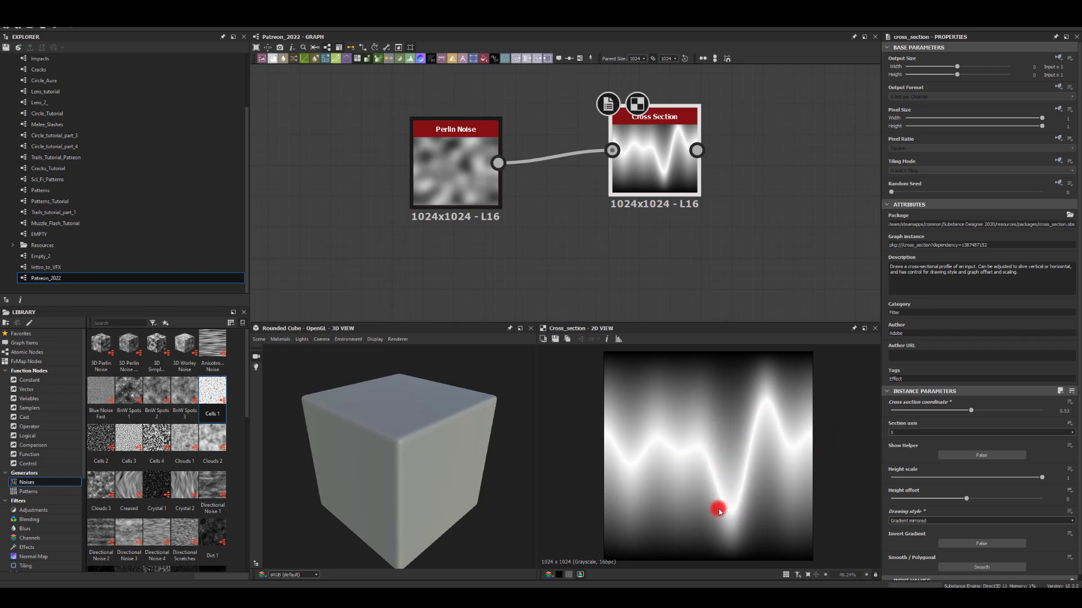
Connect a Histogram Scan node to the Cross Section output, with position 0.53 and contrast 0.97
middle_drag(766, 161, 701, 194)
drag(631, 182, 709, 187)
text(slope)
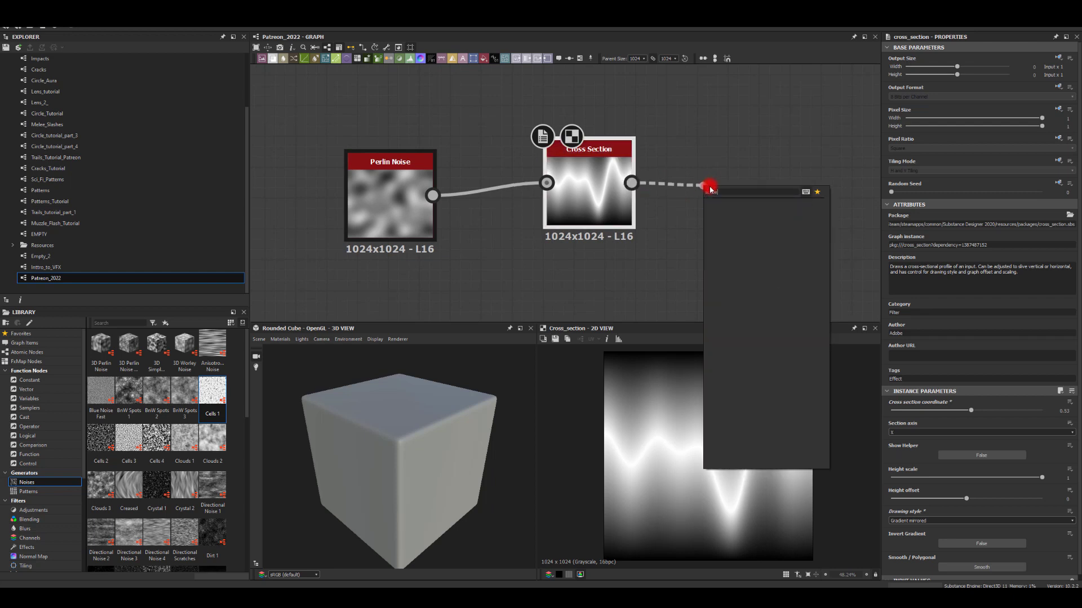
text(an)
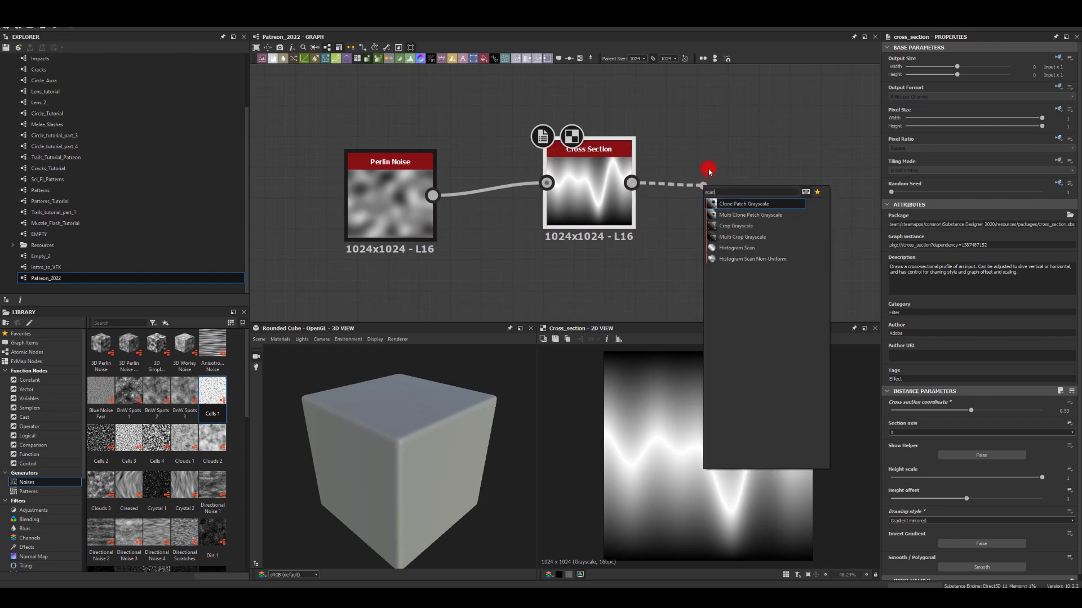
click(737, 248)
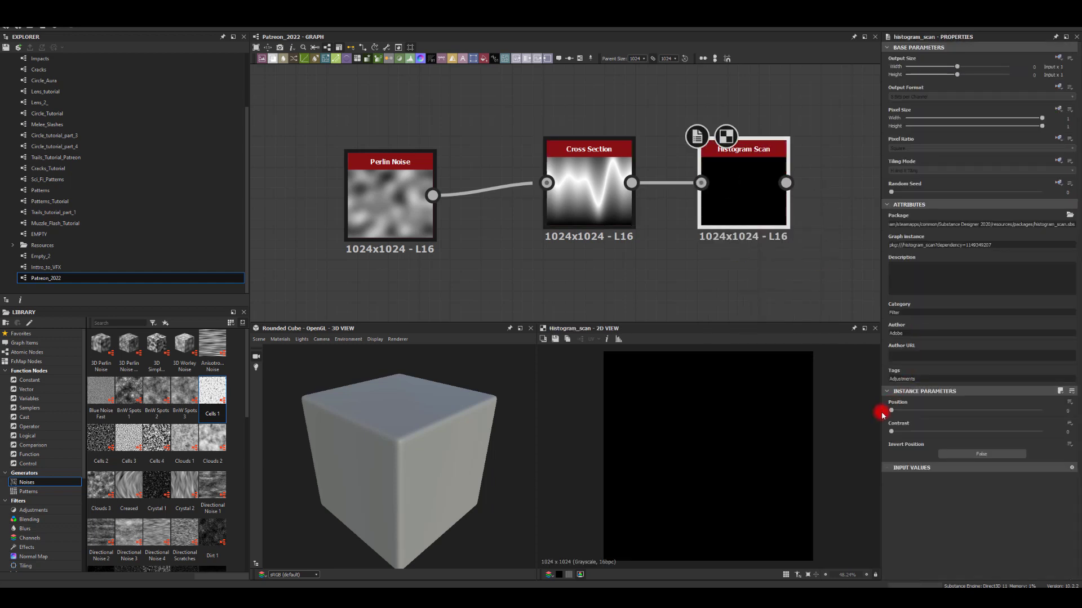
drag(905, 413, 972, 414)
drag(890, 431, 1039, 434)
Attach a Warp node to the Histogram Scan output and place it slightly below the chain
middle_drag(761, 244, 540, 227)
scroll(532, 220, down, 2)
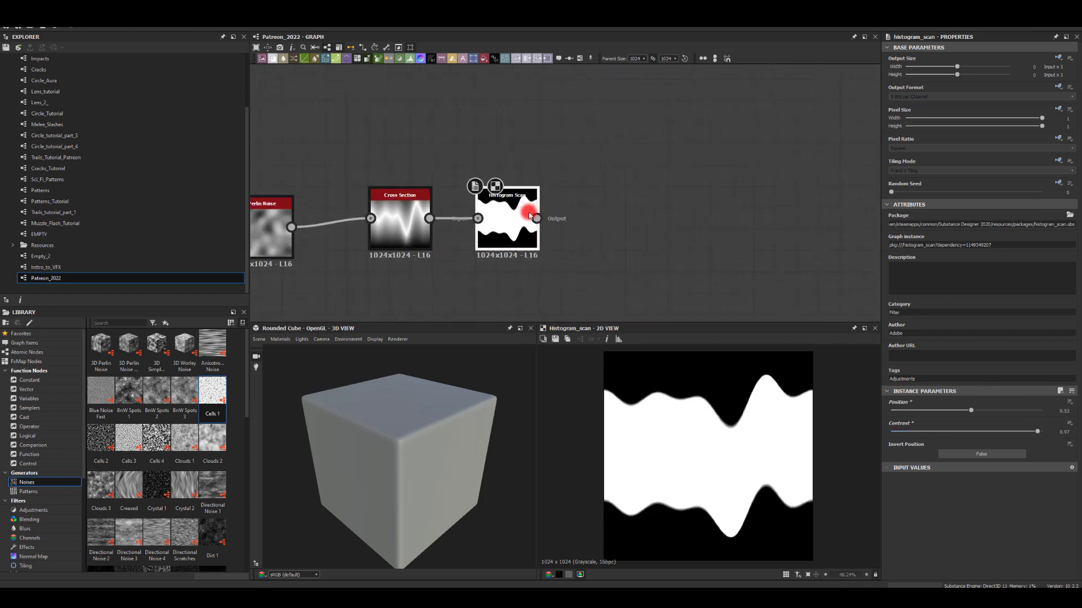
drag(607, 227, 606, 227)
text(warp)
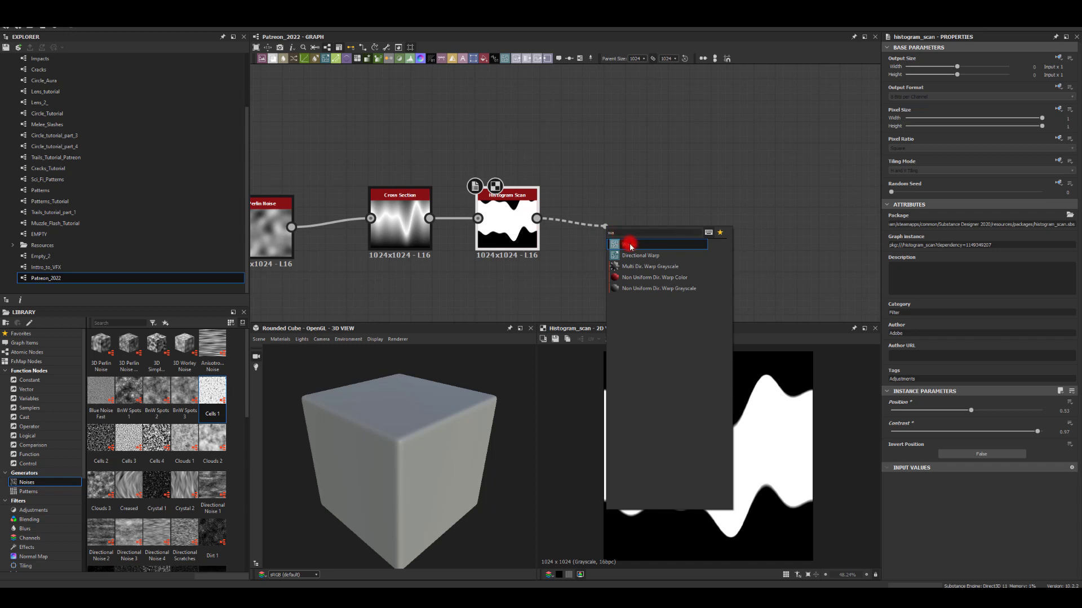
click(630, 246)
middle_drag(611, 177, 605, 112)
drag(624, 152, 623, 217)
Add a Cells 1 noise and route it through a Blur HQ Grayscale node into Warp's gradient input
middle_drag(438, 260, 509, 216)
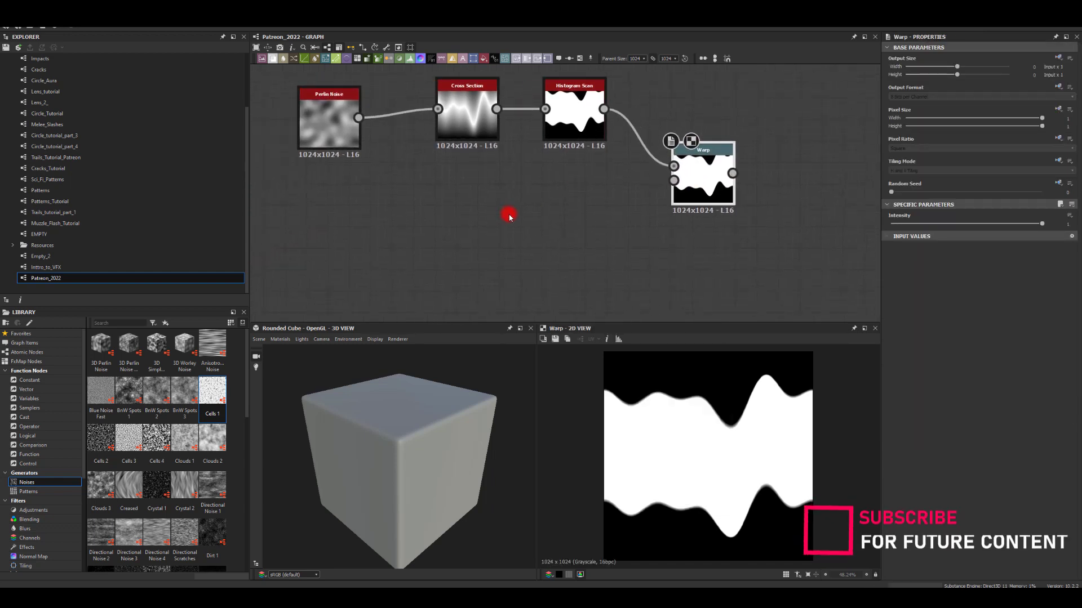
drag(208, 382, 445, 239)
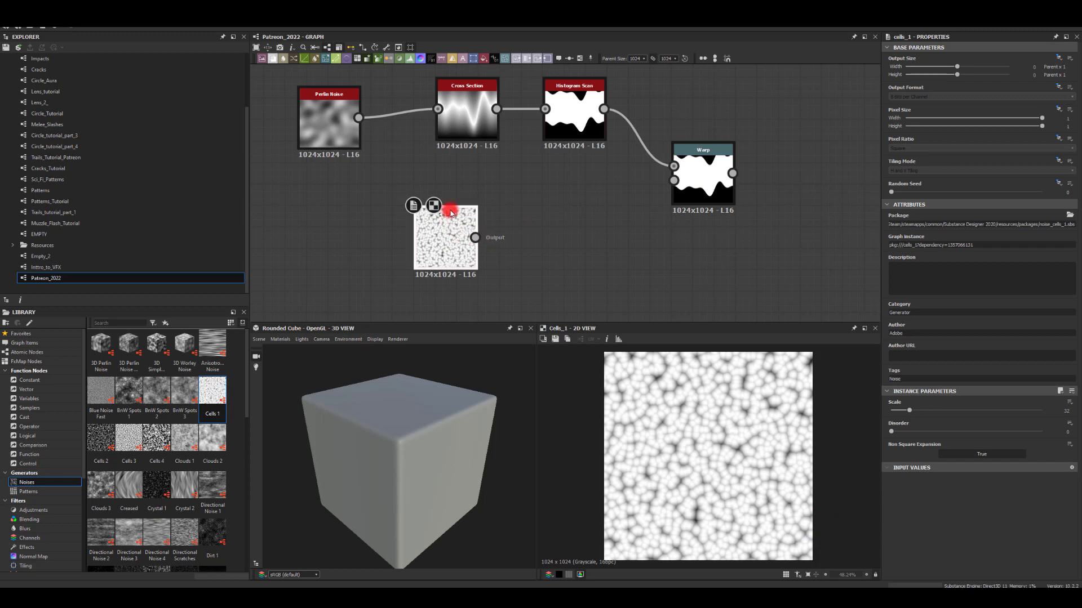
drag(475, 237, 545, 219)
text(blur)
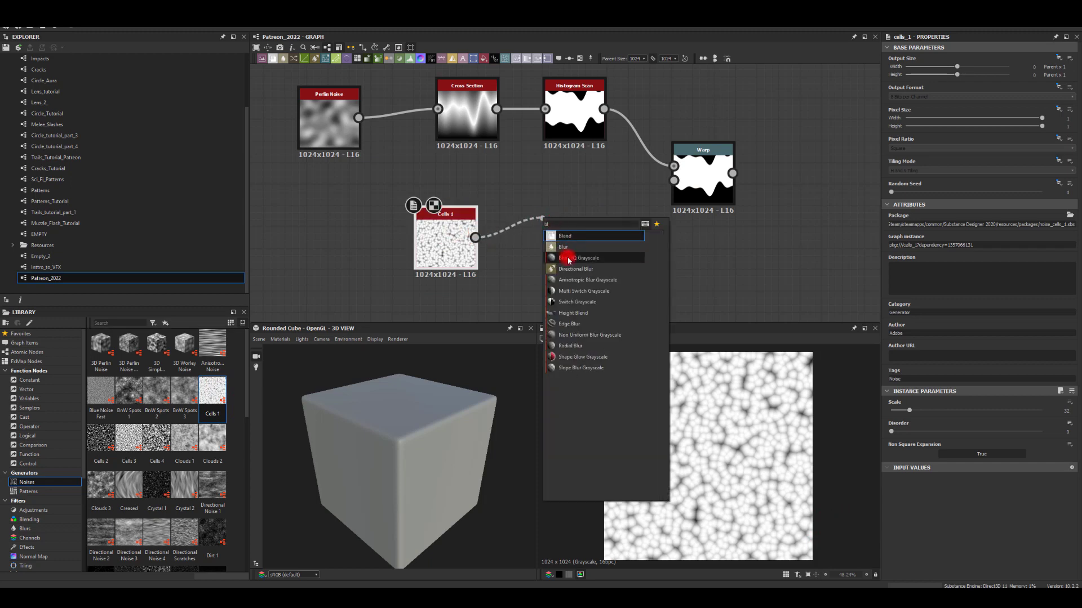
click(565, 256)
scroll(592, 209, up, 3)
drag(613, 226, 732, 164)
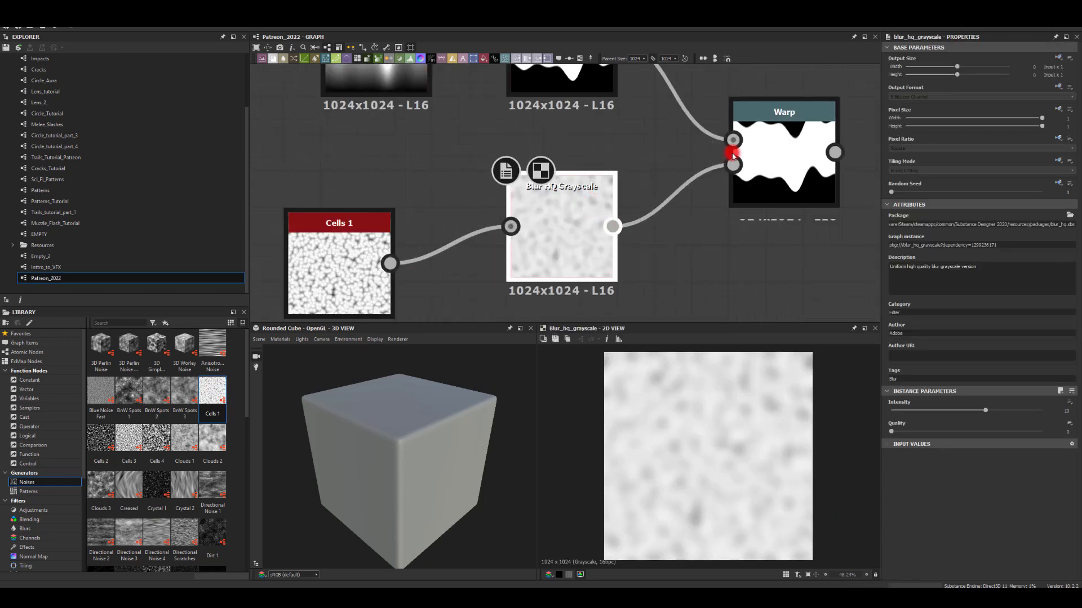
Preview the Warp node and set its intensity to 10
double_click(787, 149)
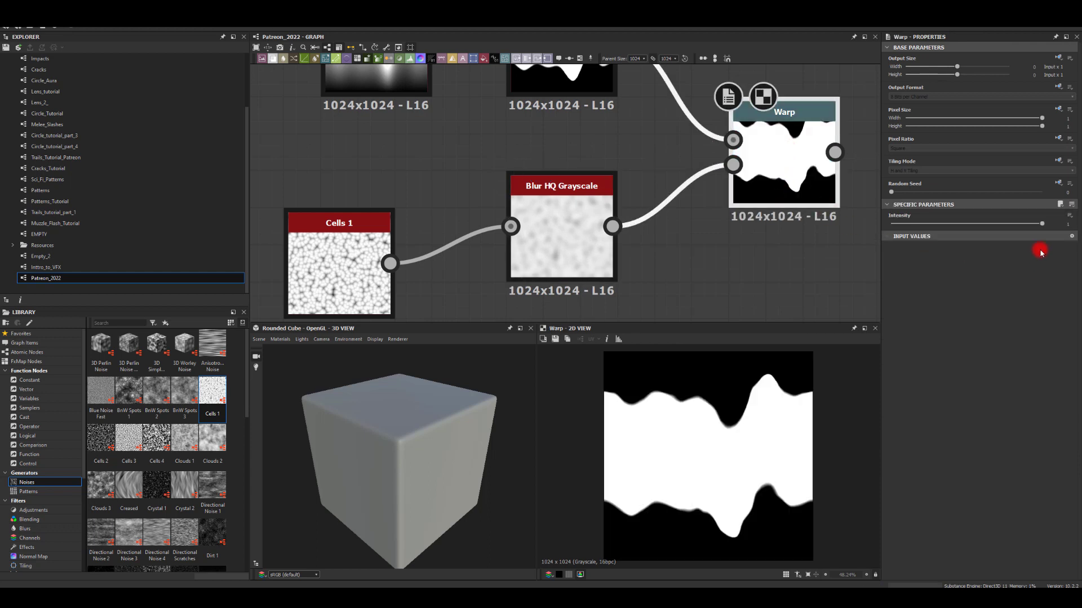
click(1057, 224)
text(10)
key(Return)
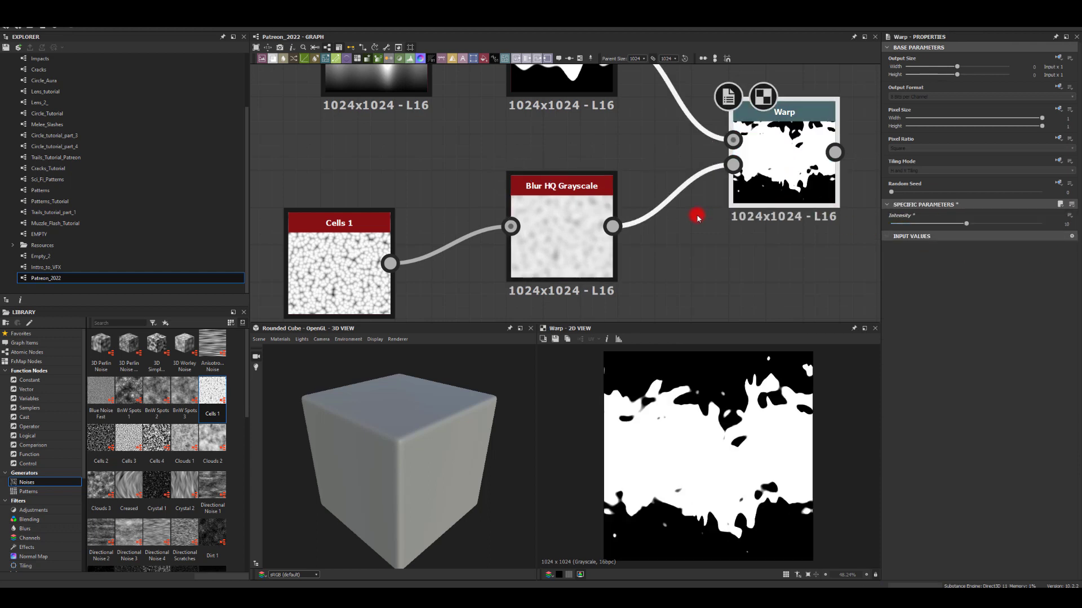
Align Cells 1 beside the Blur HQ Grayscale node and lower its scale to get much larger cells
middle_drag(412, 189, 426, 166)
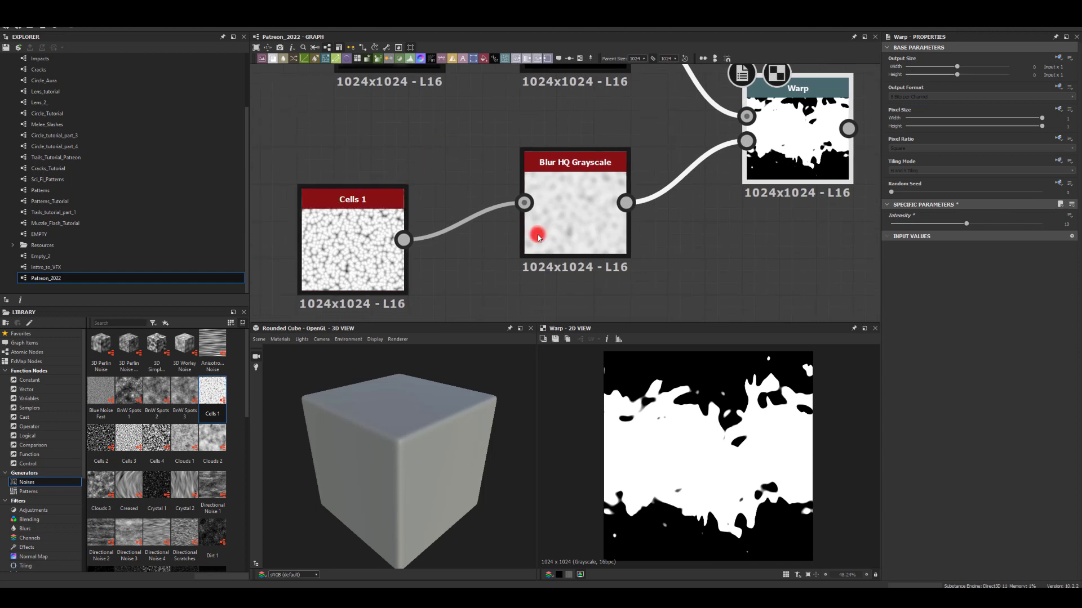
drag(353, 218, 427, 181)
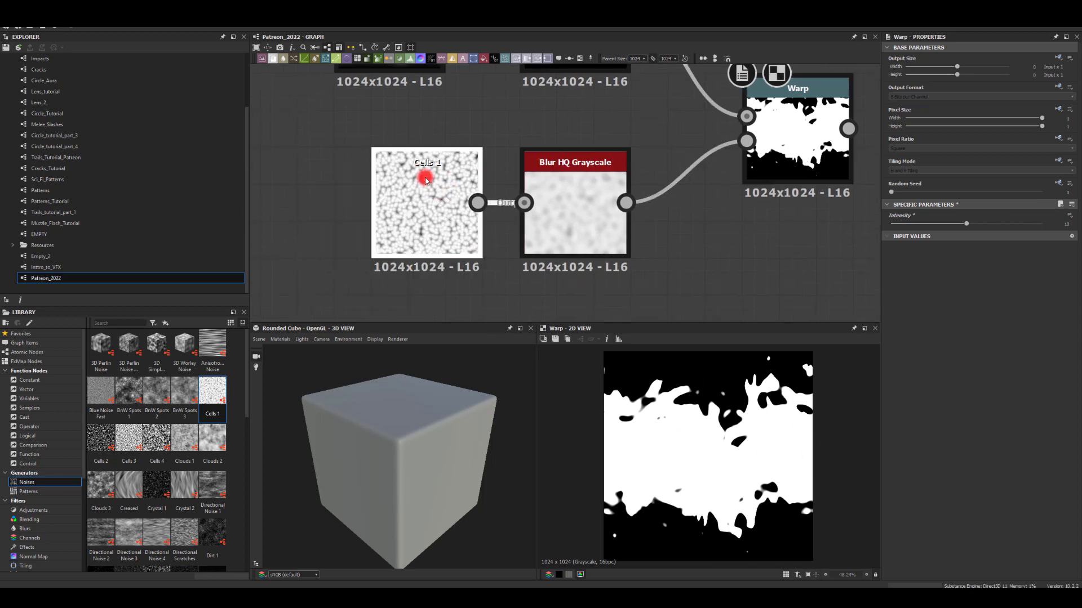
click(442, 190)
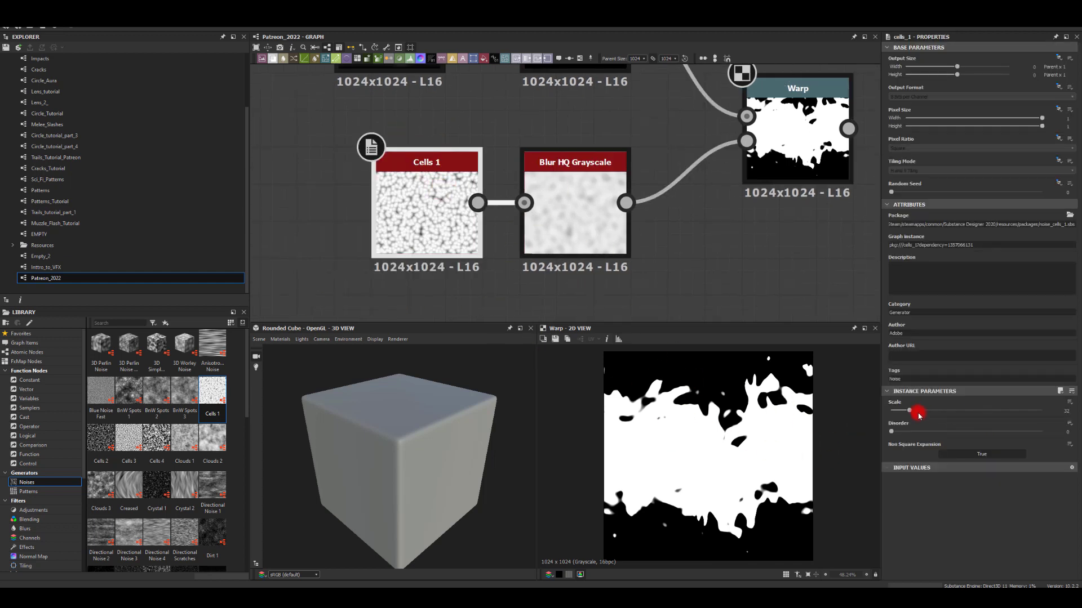
drag(918, 414, 896, 415)
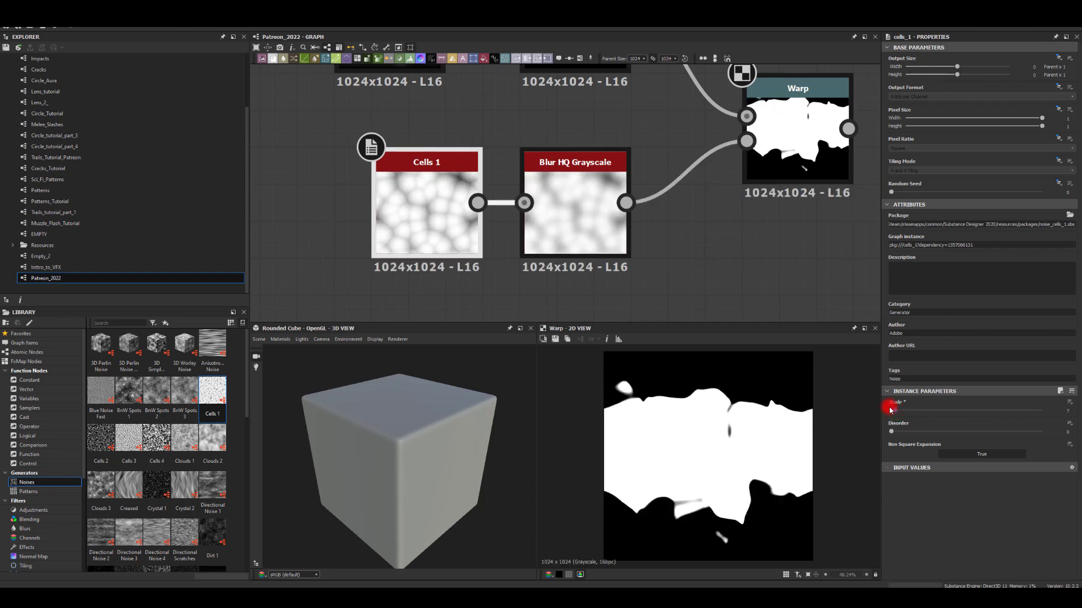
Reduce the Warp node's intensity to 2.46
middle_drag(666, 231, 625, 242)
scroll(623, 240, down, 1)
click(574, 221)
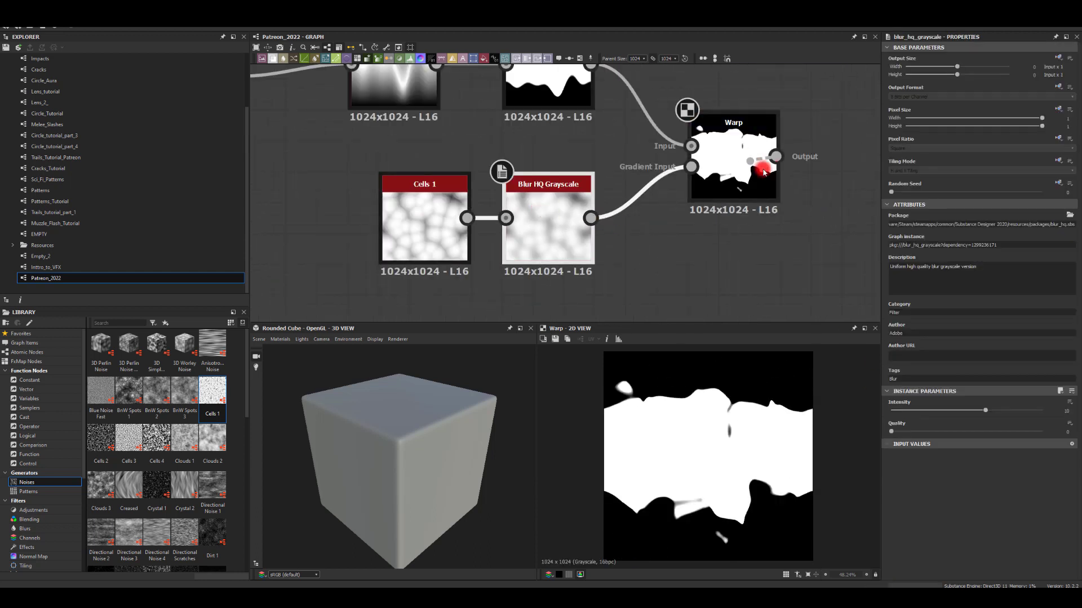
click(726, 150)
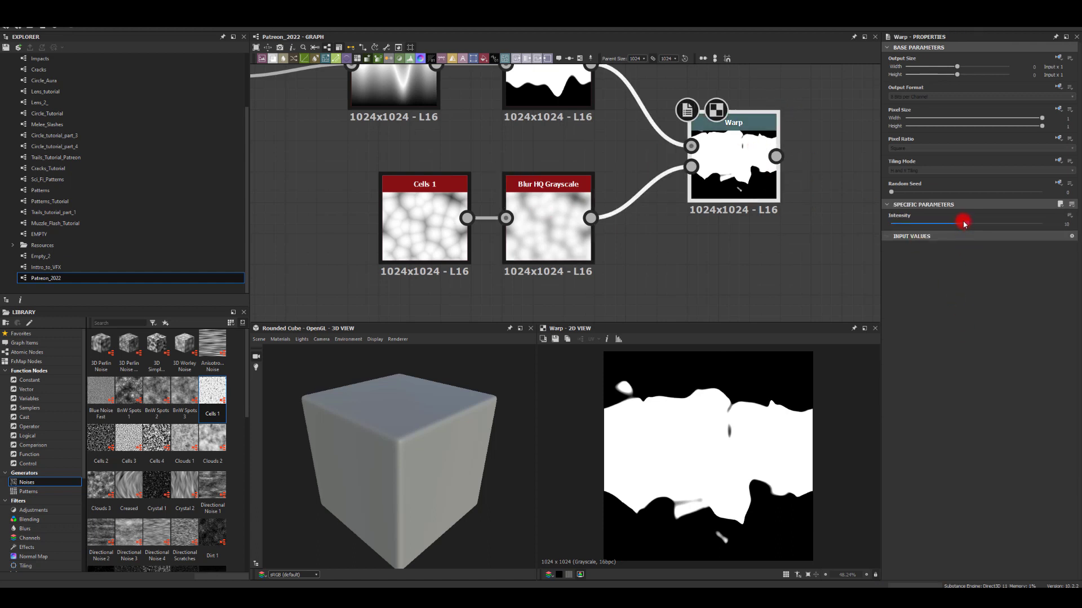
drag(963, 224, 911, 233)
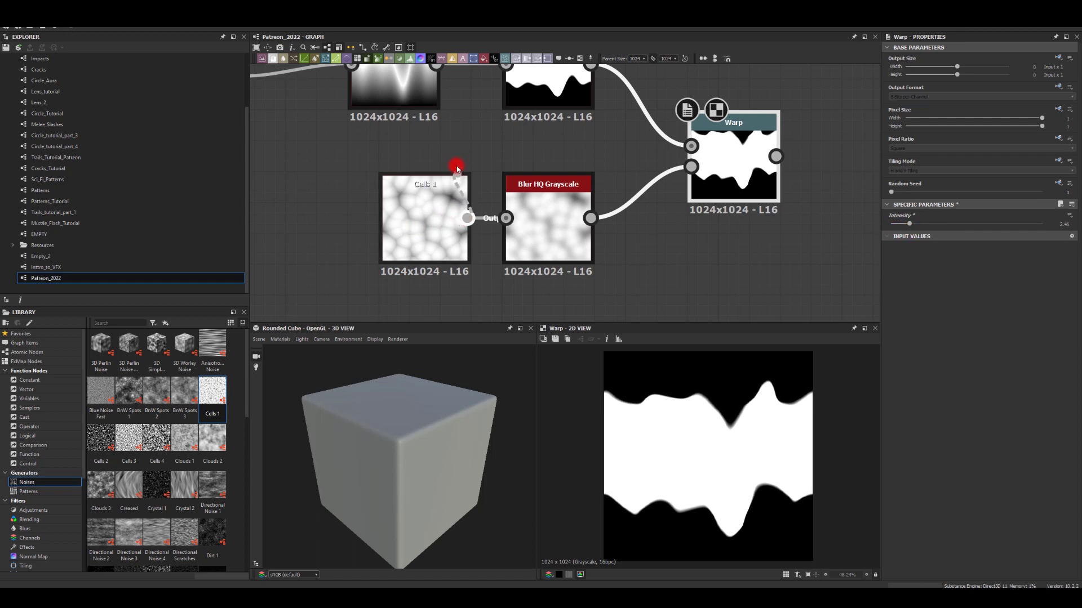
Try feeding unblurred Cells 1 directly into Warp's gradient input, and restore the Blur HQ Grayscale connection
drag(510, 135, 694, 167)
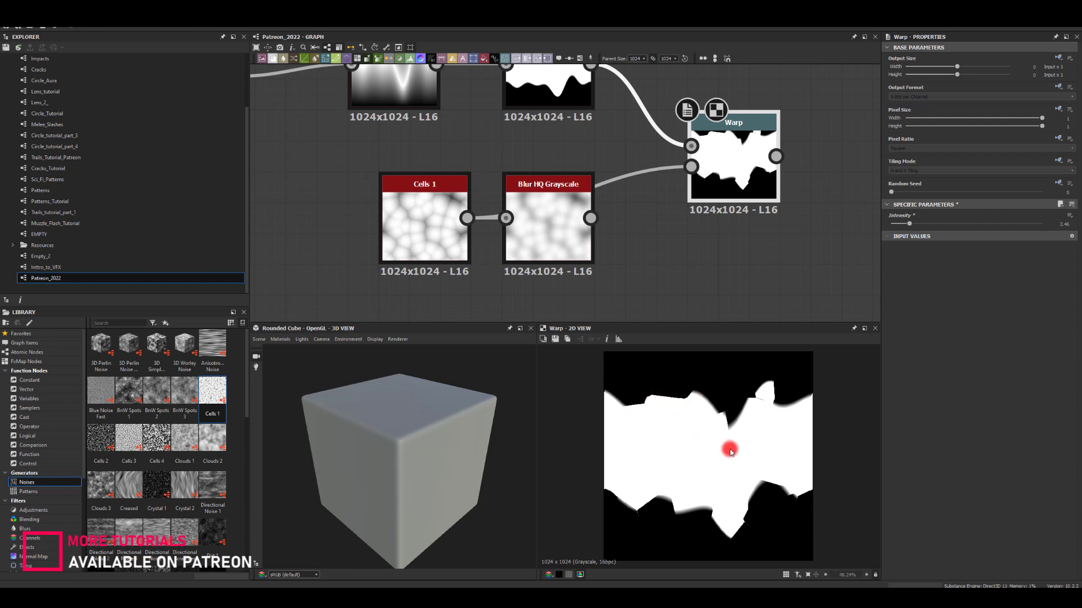
drag(590, 218, 691, 166)
Add a Multi Dir. Warp Grayscale node connected to the Warp output
middle_drag(789, 169, 611, 193)
drag(607, 196, 727, 166)
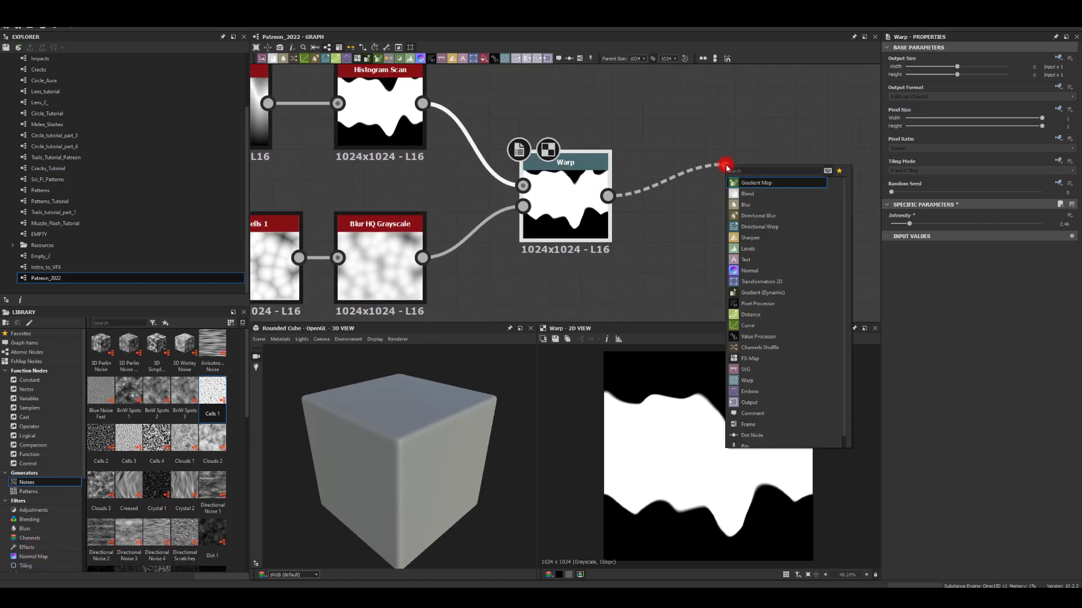
text(multi di)
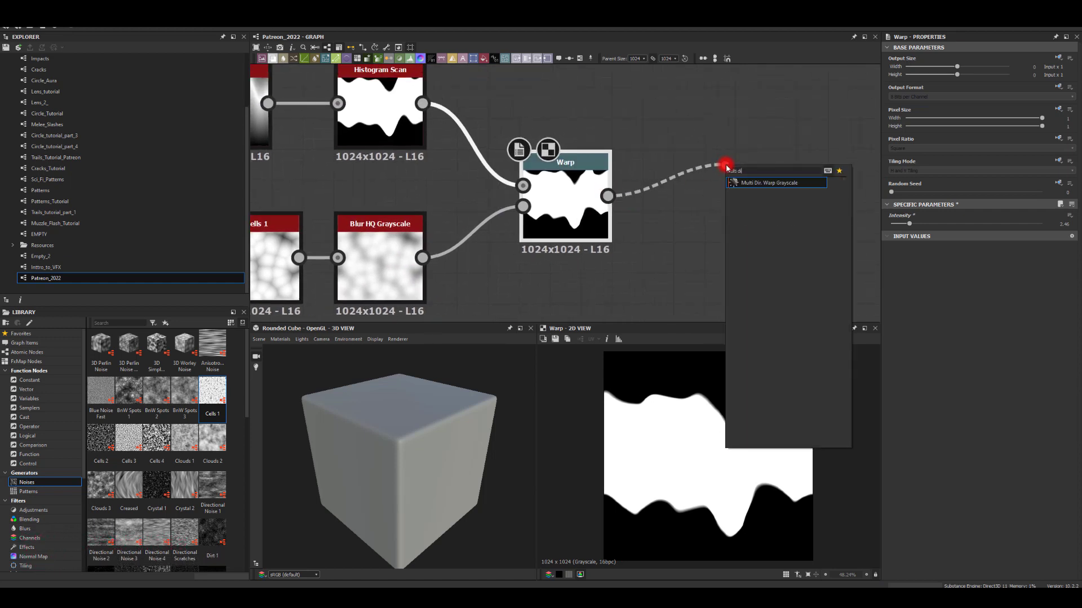
click(760, 186)
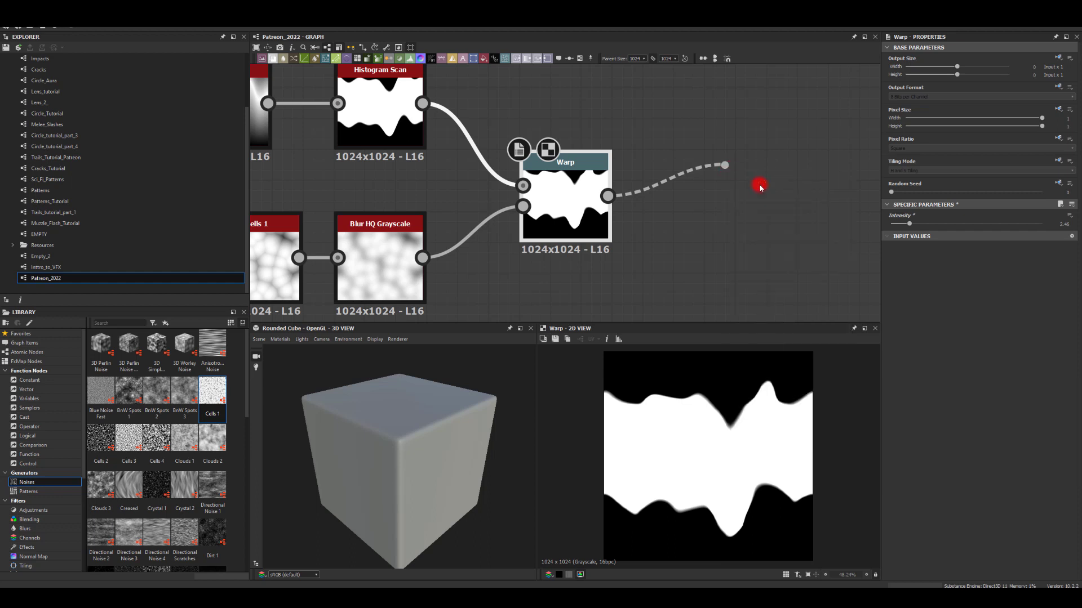
Duplicate the Perlin Noise node, connect the copy to Multi Dir. Warp Grayscale's second input, and set its scale to 13
key(f)
middle_drag(760, 123, 769, 125)
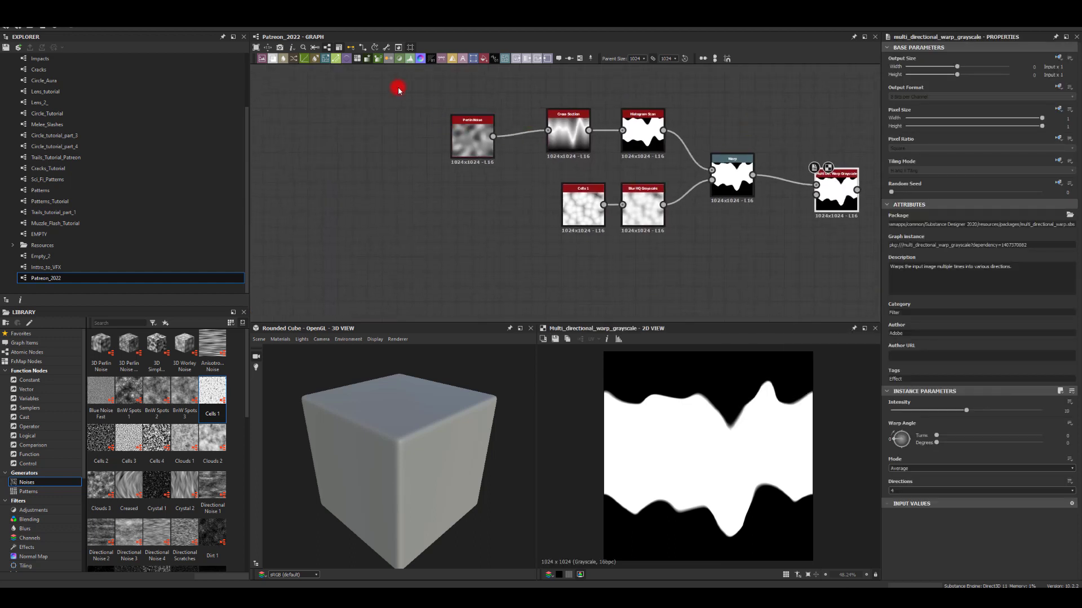
drag(405, 93, 495, 175)
key(ctrl+d)
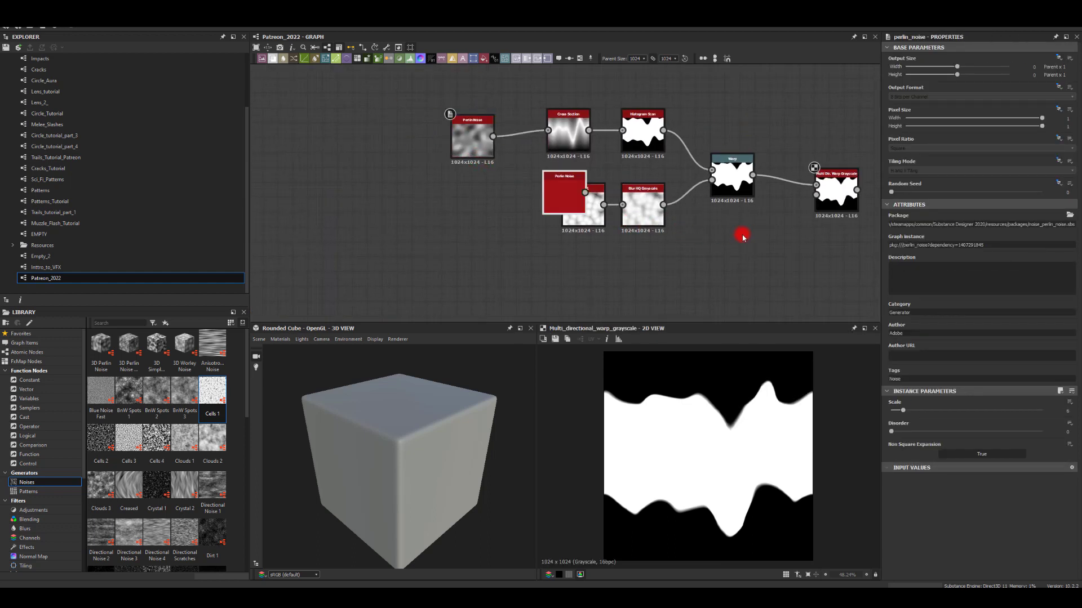
drag(781, 235, 816, 195)
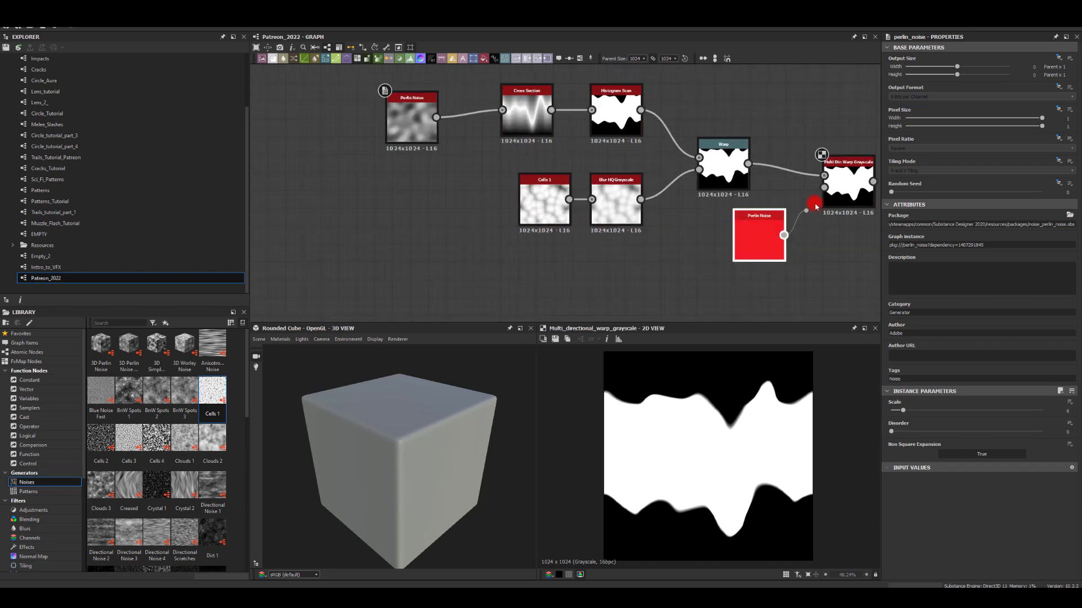
scroll(642, 206, up, 3)
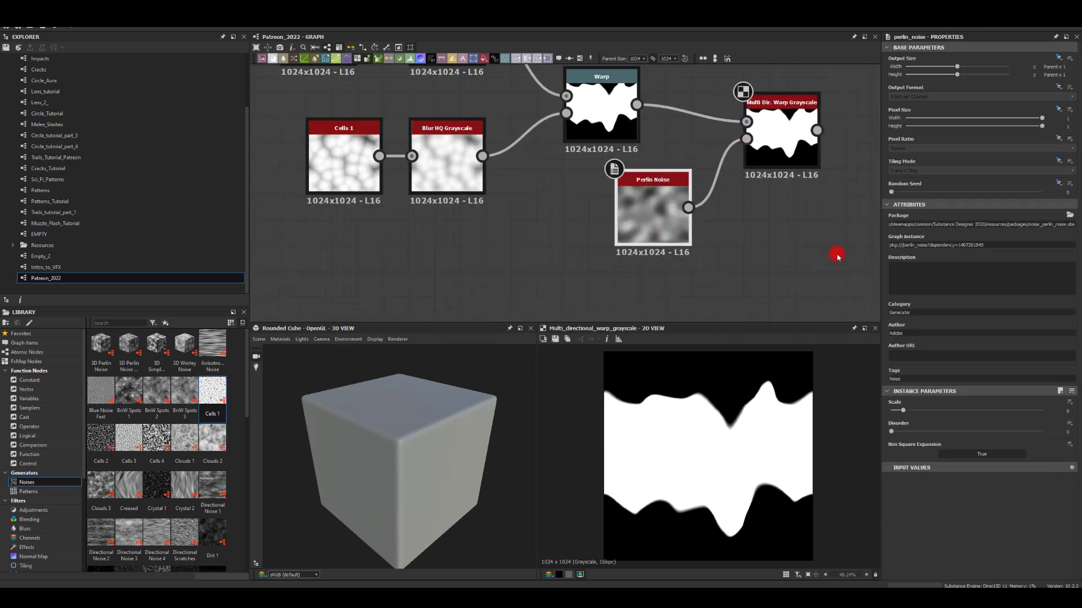
drag(904, 414, 920, 413)
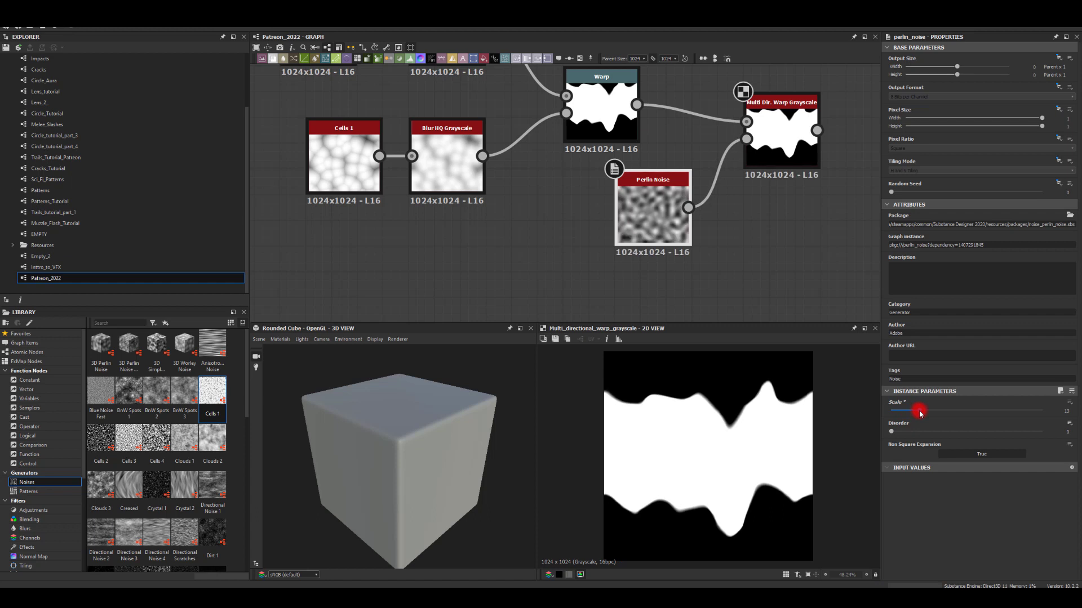
Raise the Multi Dir. Warp Grayscale node's intensity to the slider's maximum
click(786, 144)
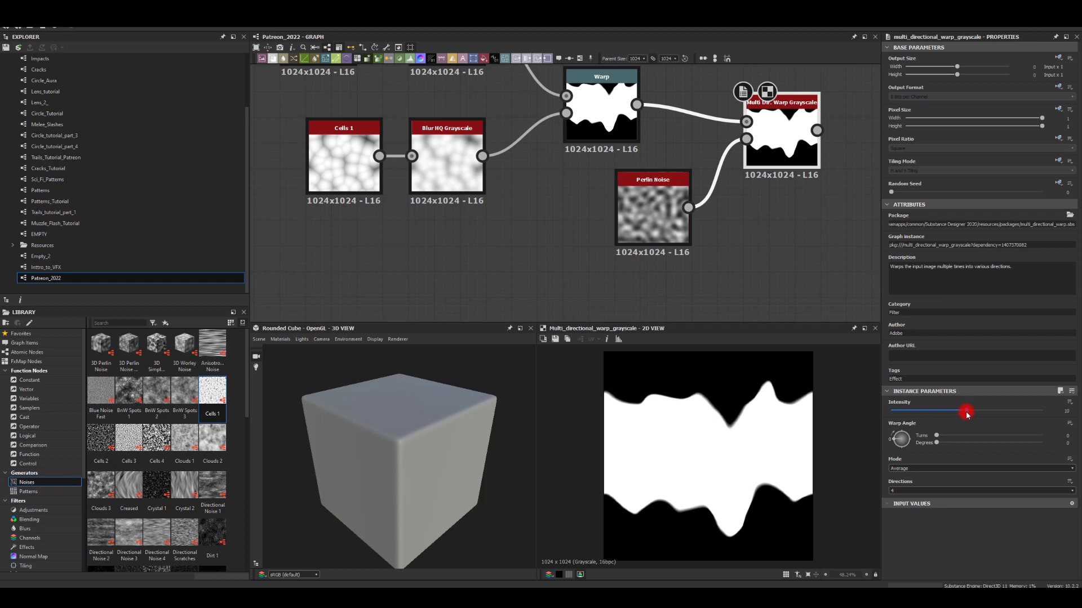
drag(979, 414, 1059, 411)
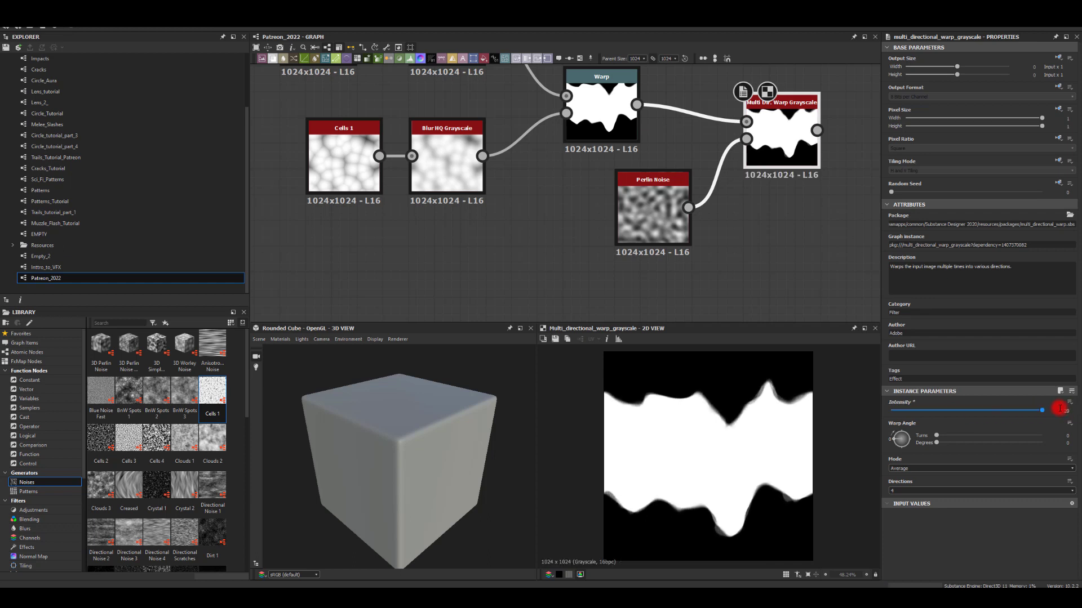
Set the Multi Dir. Warp Grayscale node's intensity to 50 and its directions to 2
text(50)
key(Return)
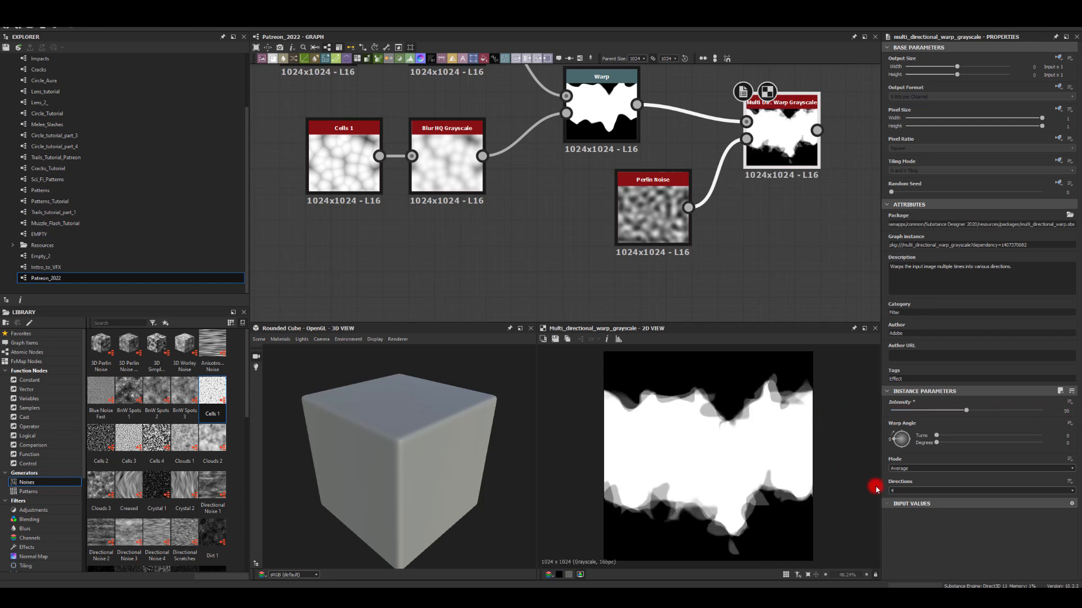
click(897, 492)
click(895, 500)
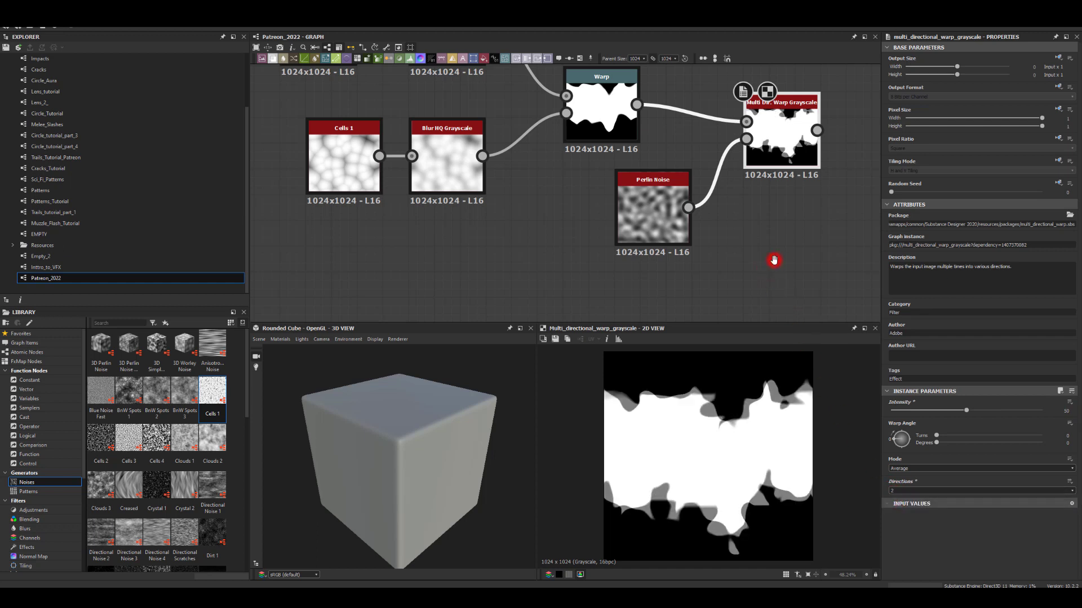
middle_drag(774, 260, 755, 318)
middle_drag(727, 268, 722, 251)
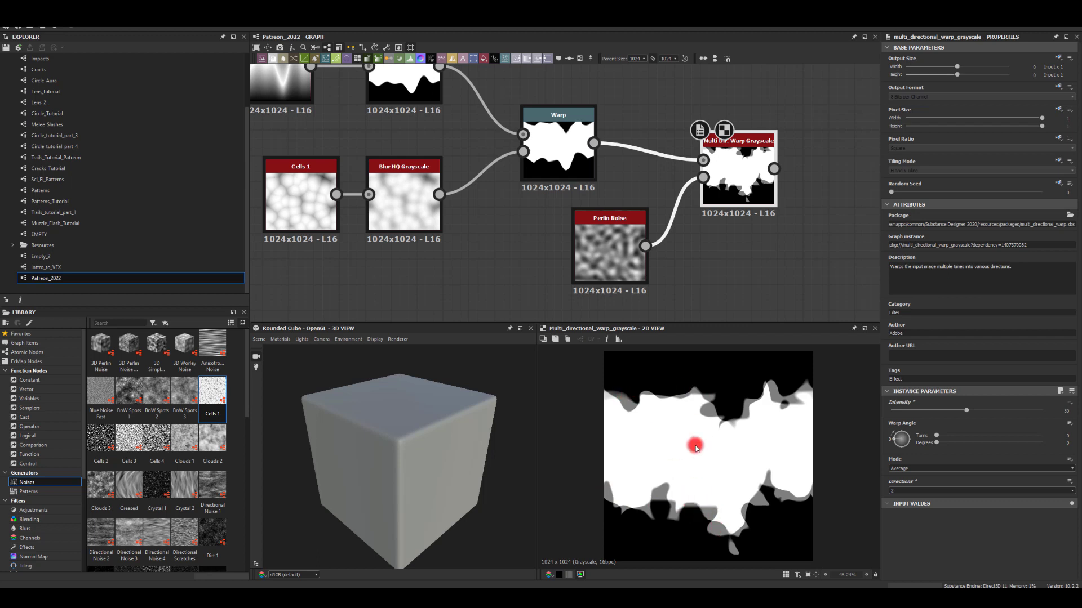
Move the Multi Dir. Warp Grayscale and its Perlin Noise node farther from Warp to make room between them
middle_drag(723, 229, 658, 246)
scroll(688, 197, down, 1)
drag(687, 183, 816, 173)
drag(557, 242, 686, 242)
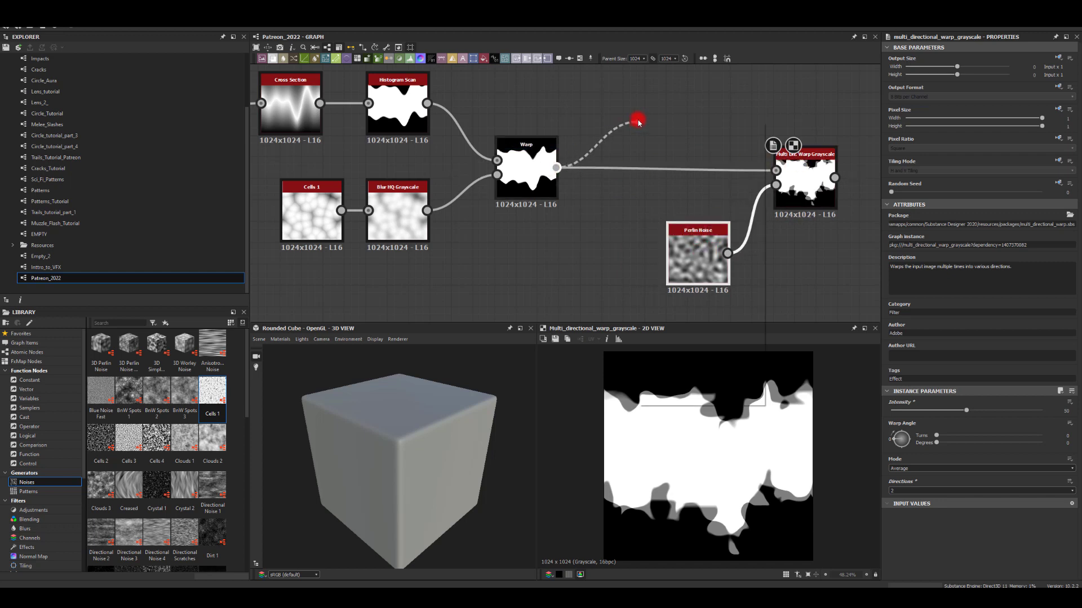
Add a Bevel node fed by the Warp output and place it above the Multi Dir. Warp Grayscale node
drag(639, 122, 638, 122)
text(be)
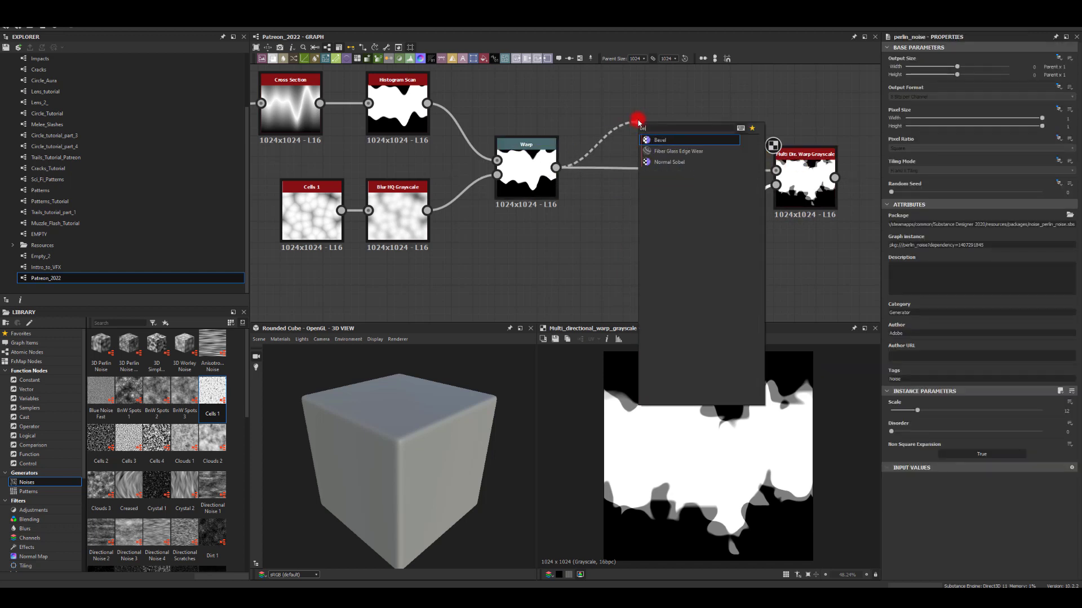
key(Escape)
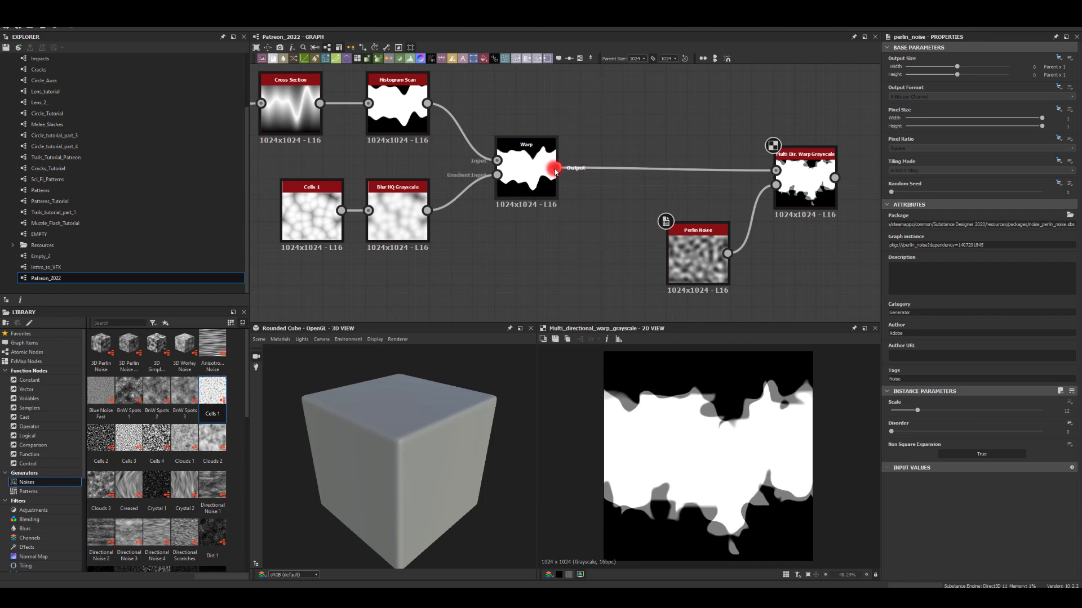
drag(555, 168, 642, 133)
text(be)
key(Return)
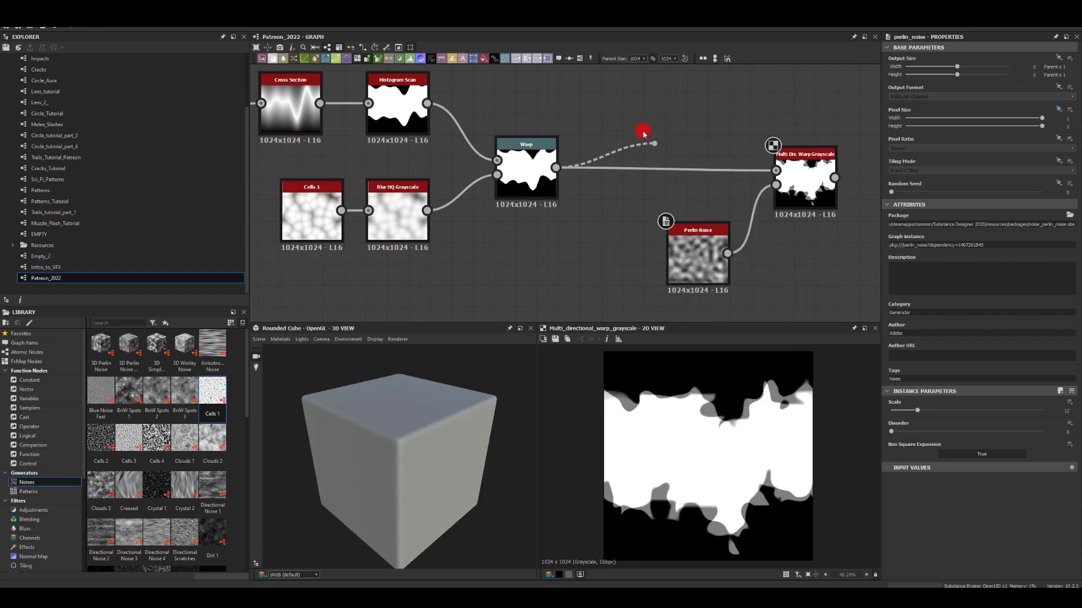
drag(658, 138, 700, 95)
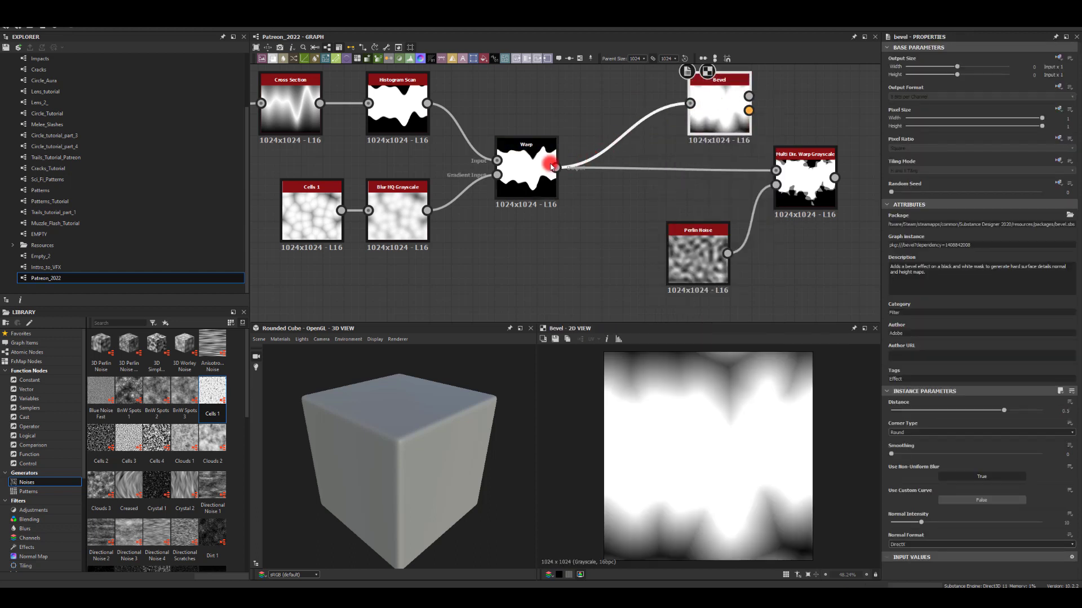
Insert a Blur HQ Grayscale node between the Warp output and the Bevel input
drag(555, 168, 604, 119)
text(blu)
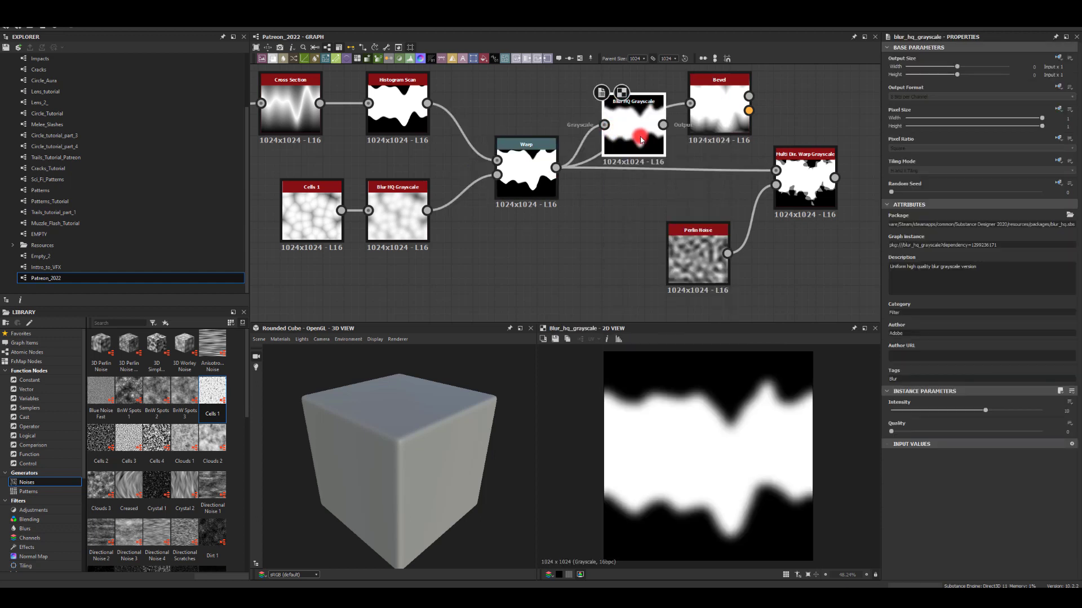
drag(663, 125, 692, 103)
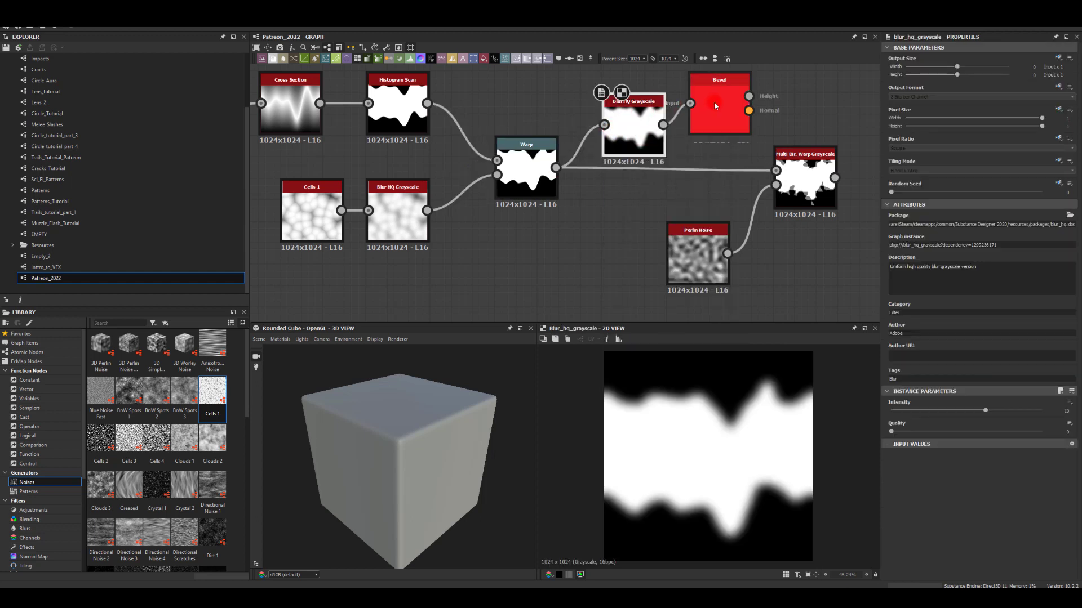
Align Bevel with the new blur node, preview its height output, and set its distance to about -0.47
click(719, 103)
double_click(701, 111)
click(854, 331)
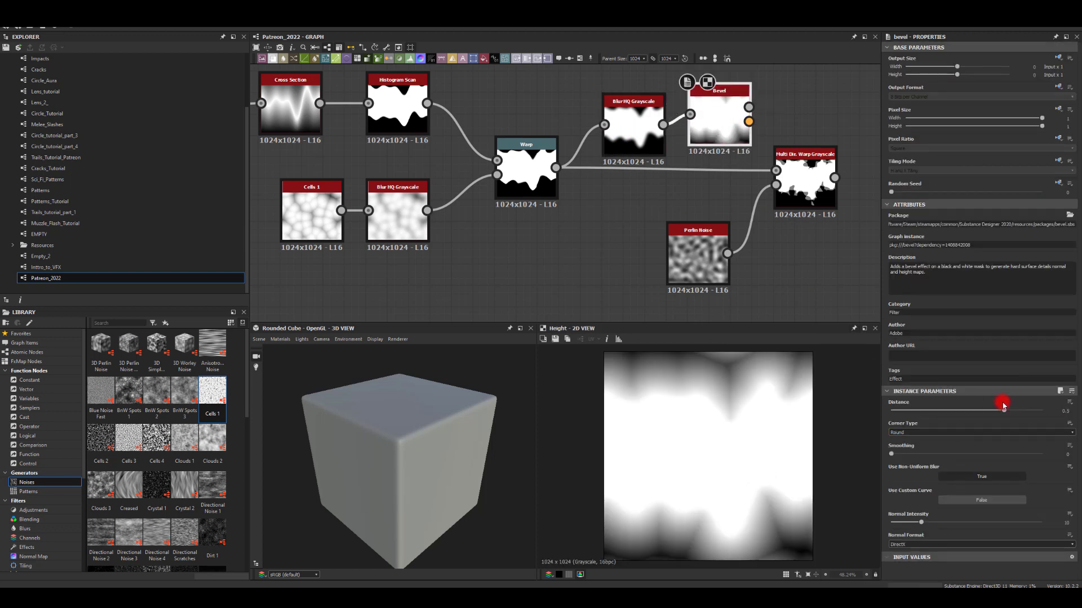
drag(1003, 405, 931, 422)
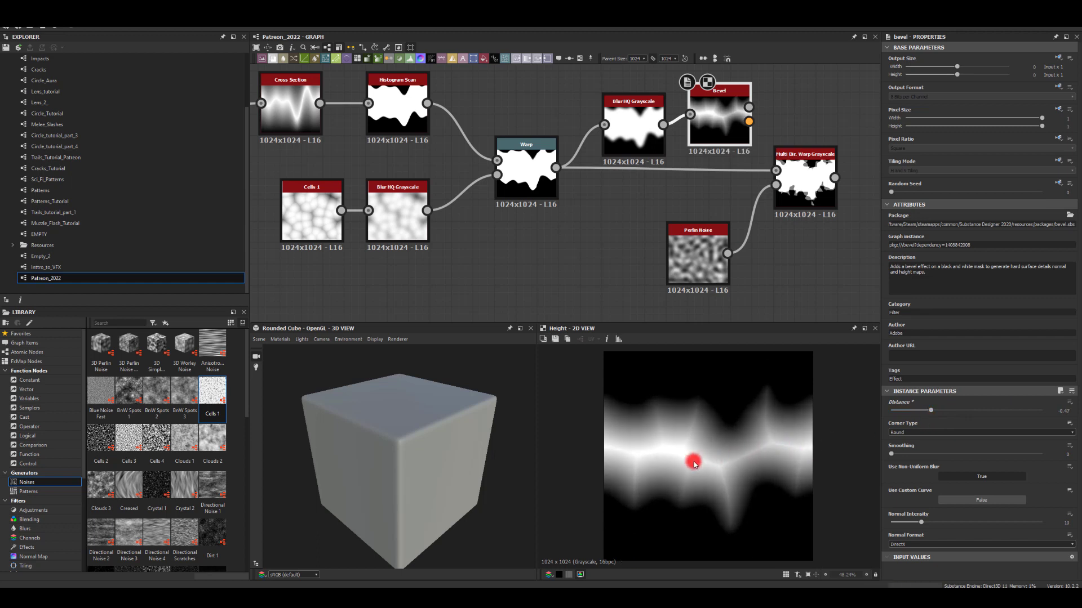
Connect Bevel's height output to Multi Dir. Warp Grayscale's first input, preview the warp, and space the node away from Bevel
drag(735, 129, 778, 172)
double_click(811, 183)
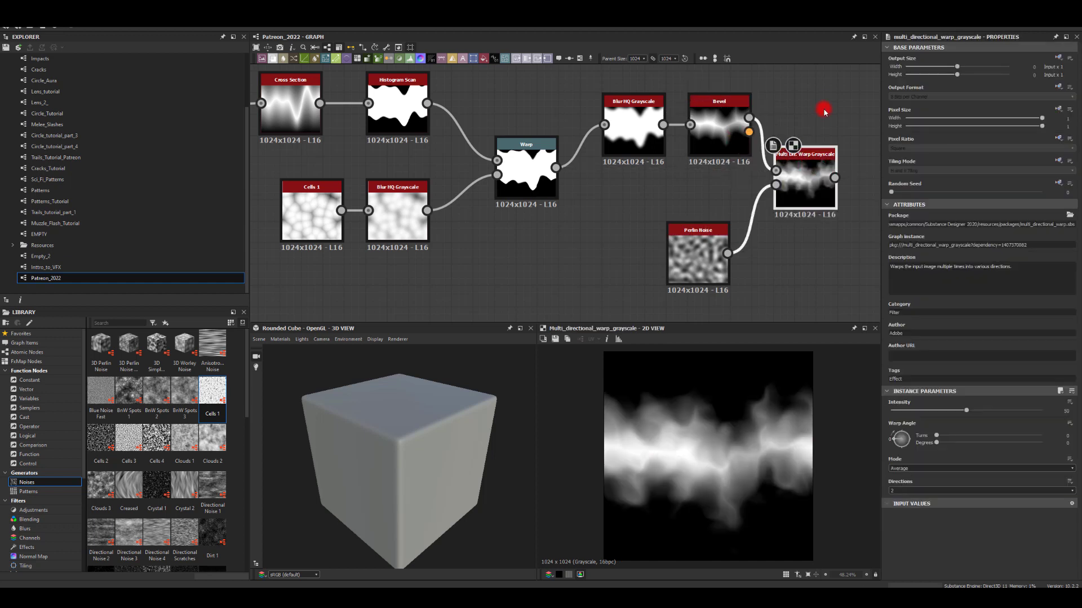
middle_drag(824, 101, 755, 97)
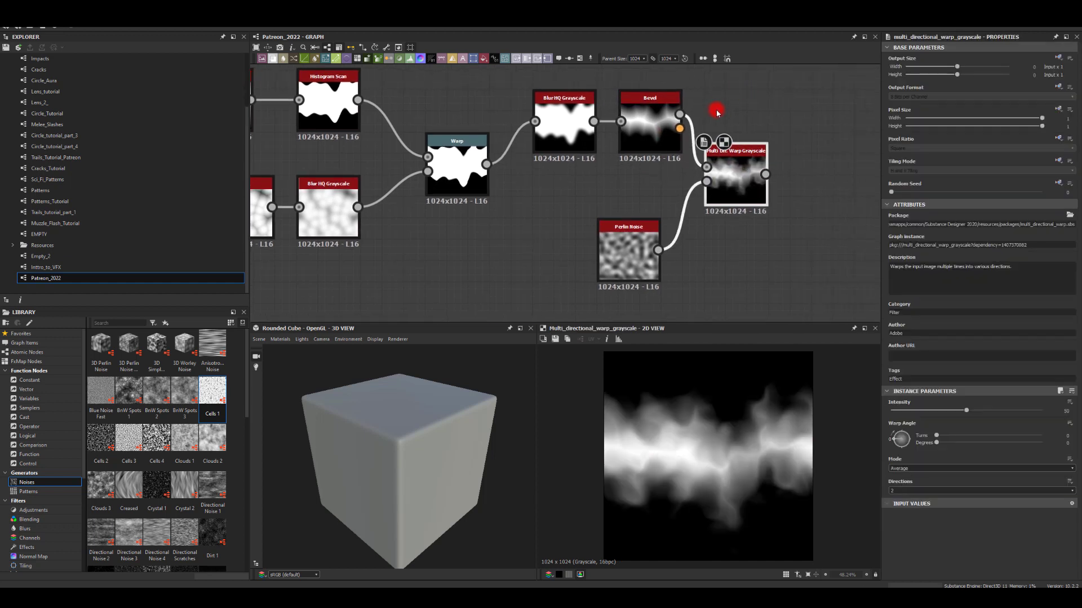
drag(720, 176, 762, 166)
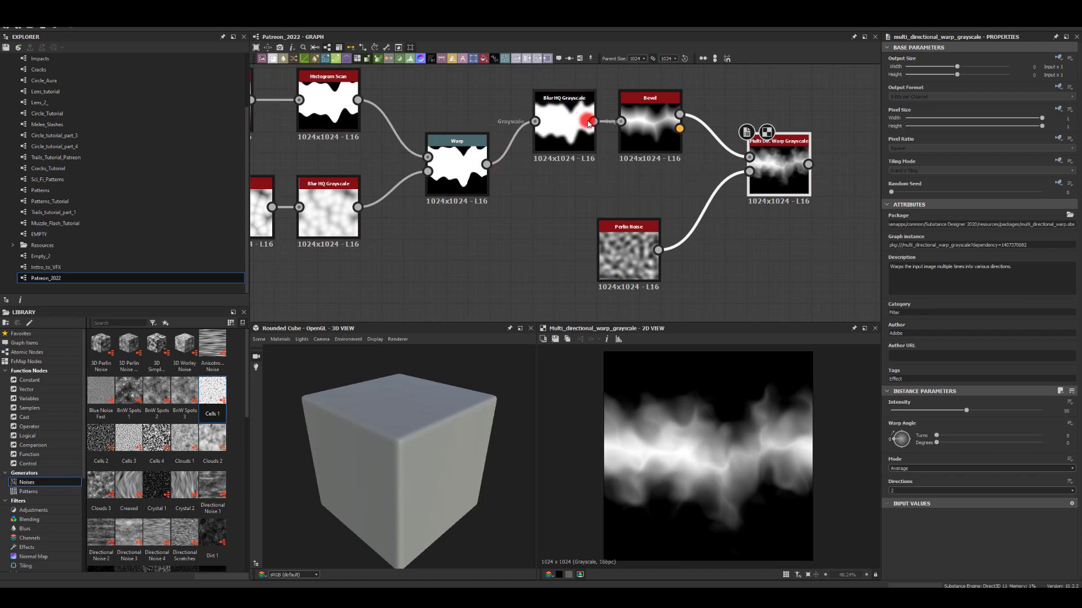
Try feeding Multi Dir. Warp Grayscale directly from Blur HQ Grayscale and from Warp, and restore the Bevel height connection
drag(594, 121, 749, 157)
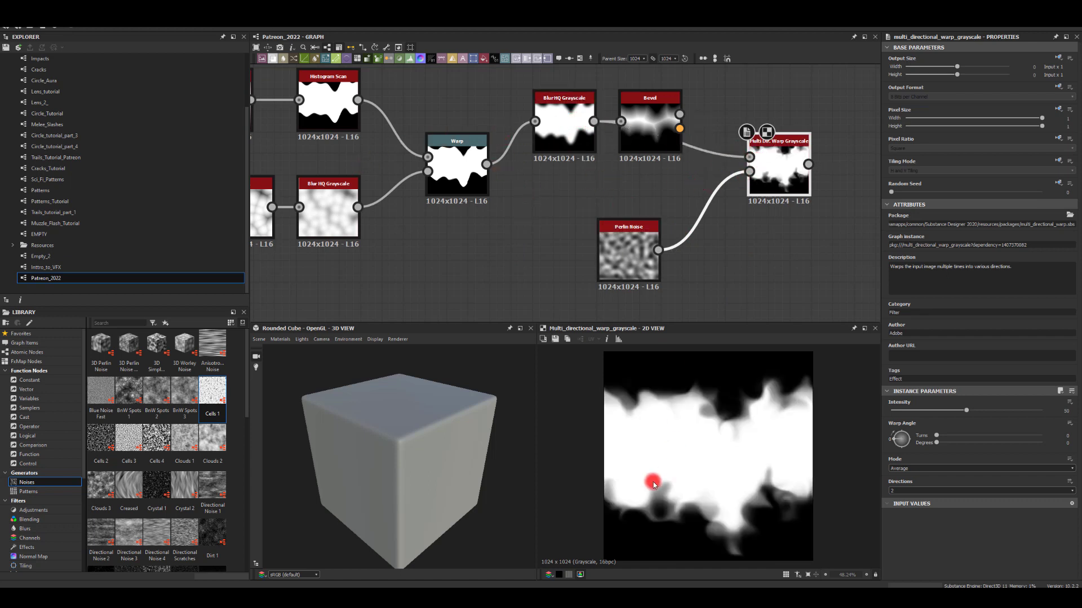
drag(486, 164, 749, 158)
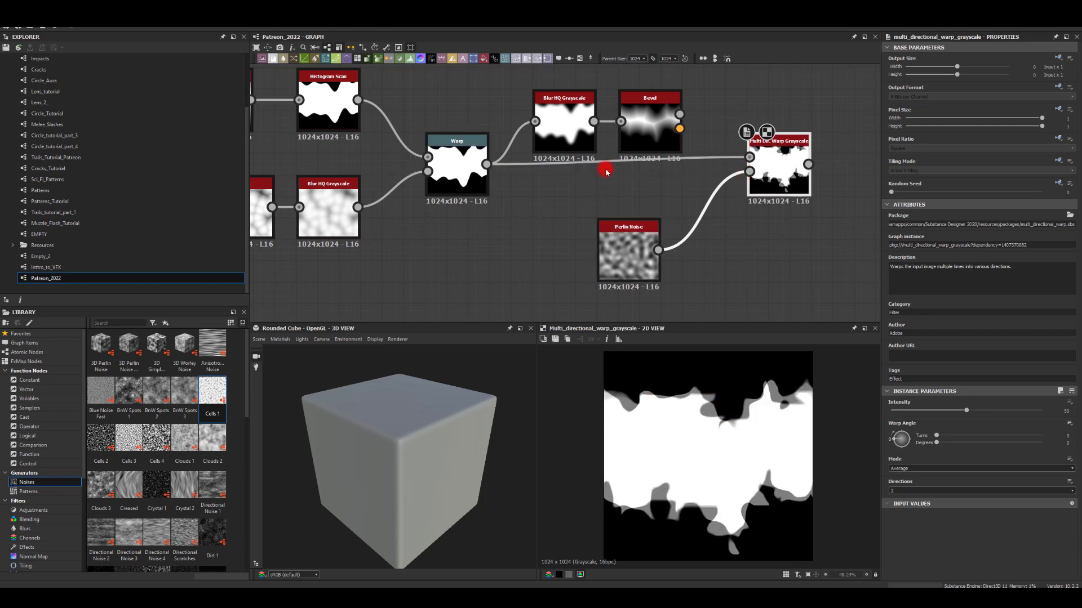
click(552, 113)
click(647, 116)
drag(679, 114, 750, 157)
click(777, 151)
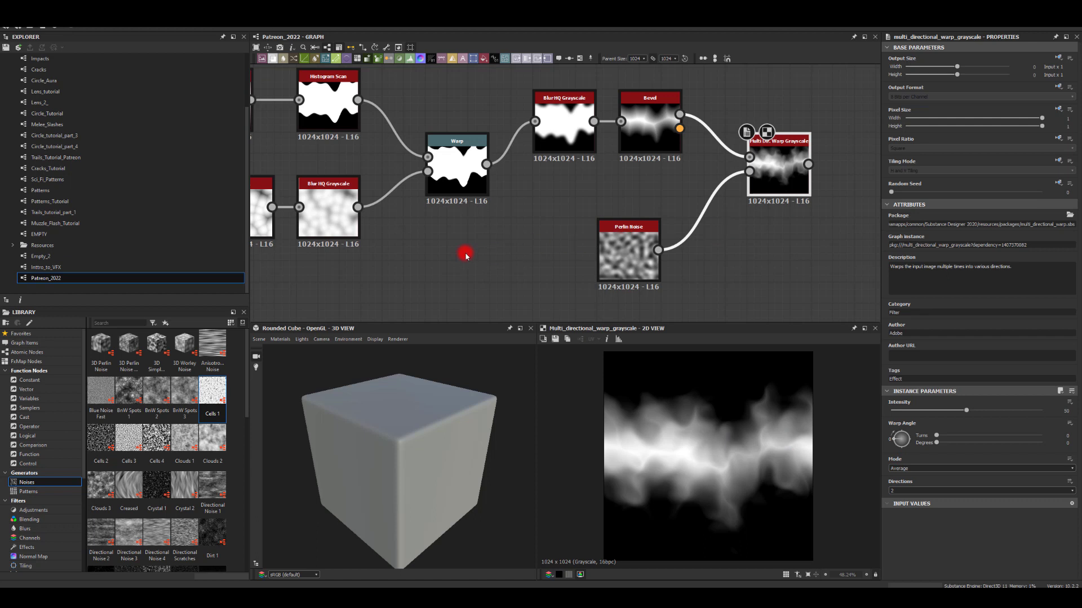
Raise the Histogram Scan node's position to about 0.7
middle_drag(406, 256, 517, 227)
middle_drag(416, 148, 559, 210)
middle_drag(590, 133, 514, 134)
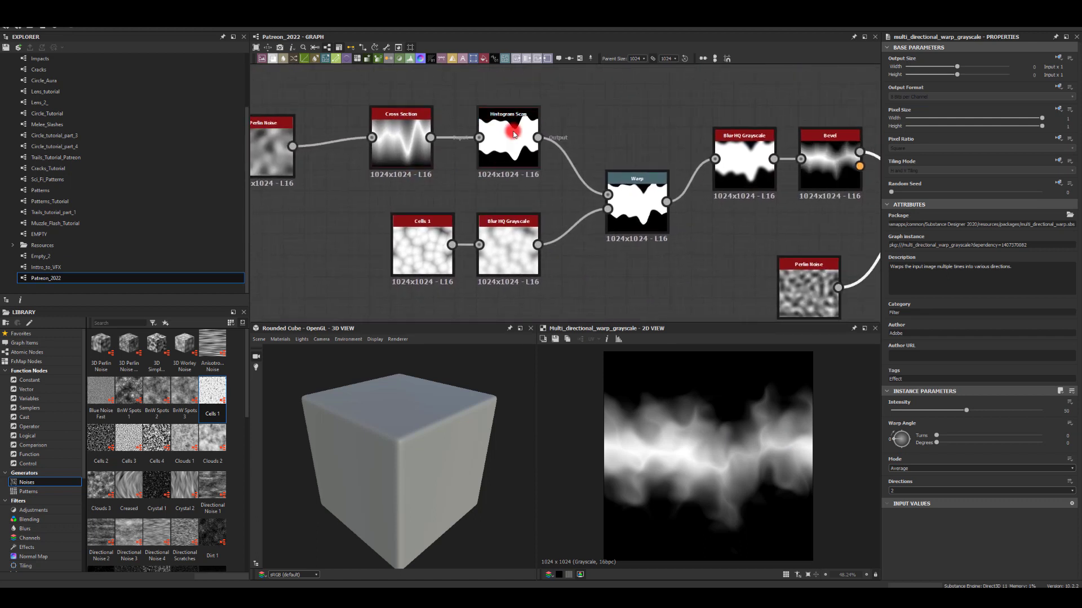
click(514, 134)
drag(967, 415, 994, 416)
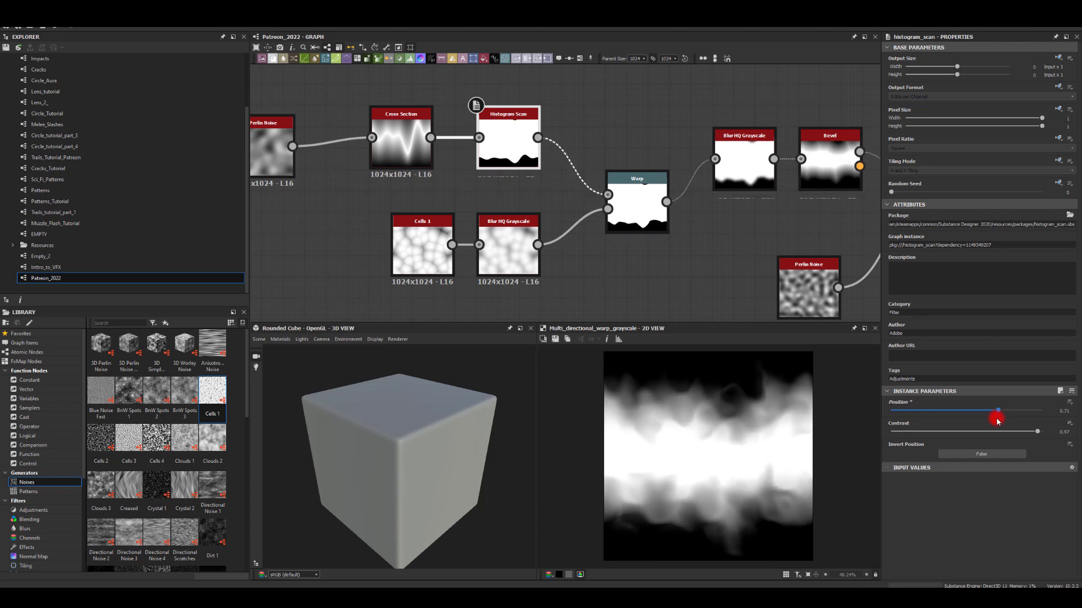
Lower the Bevel node's distance to about -0.64
middle_drag(763, 217, 595, 403)
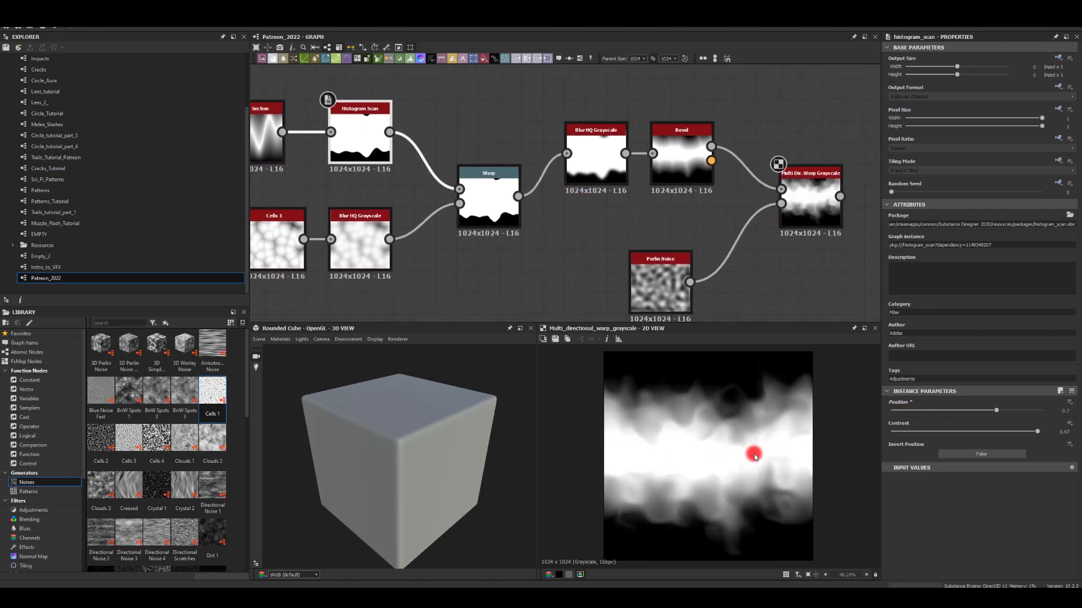
click(681, 150)
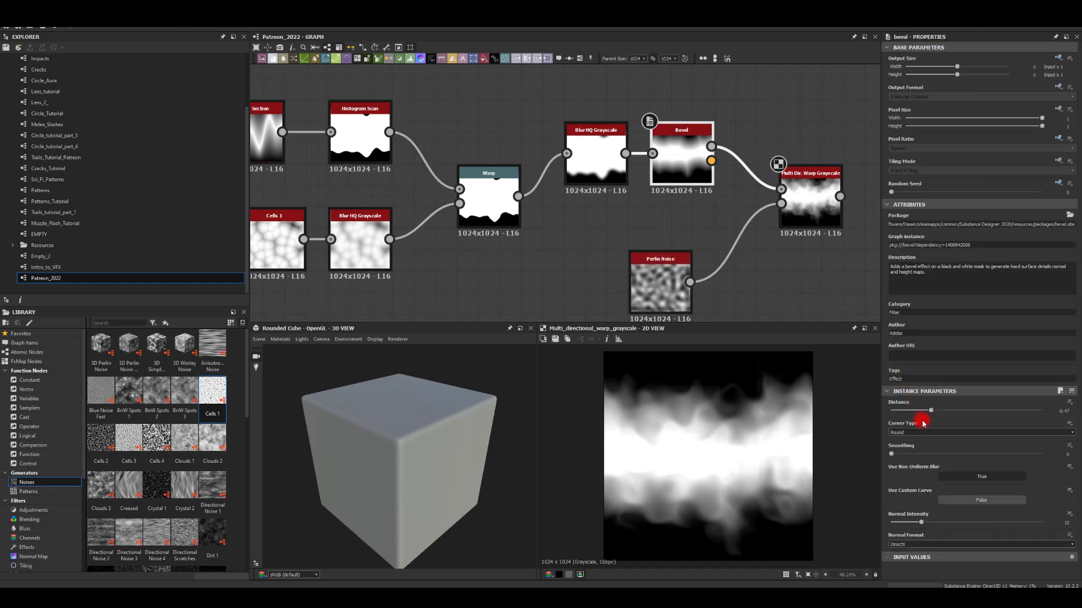
drag(931, 414, 917, 413)
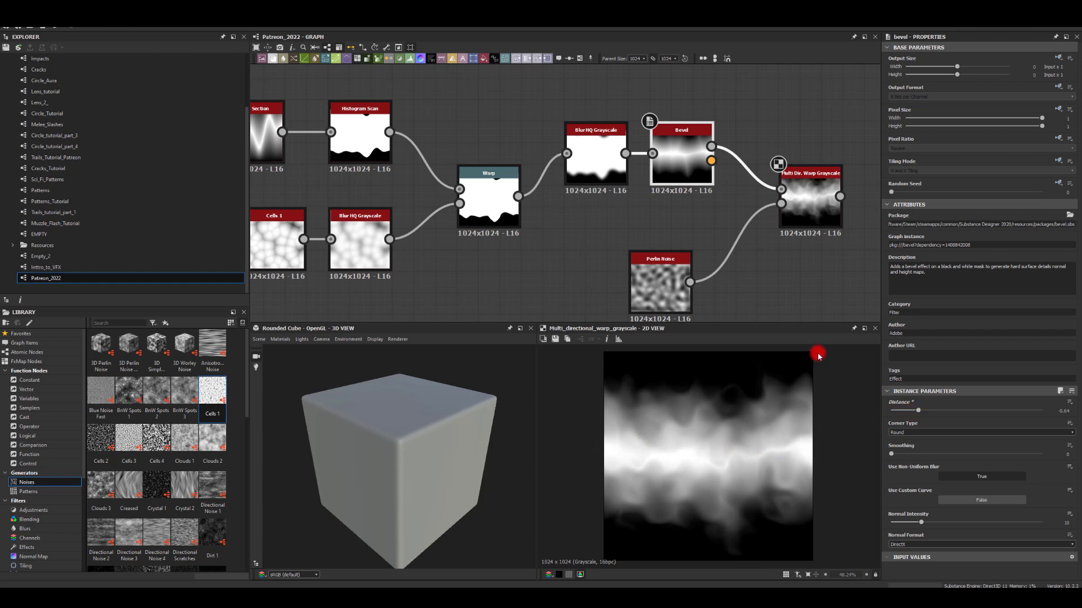
Move the Multi Dir. Warp Grayscale node closer to Bevel and tuck its Perlin Noise node beneath Bevel
middle_drag(802, 268, 617, 257)
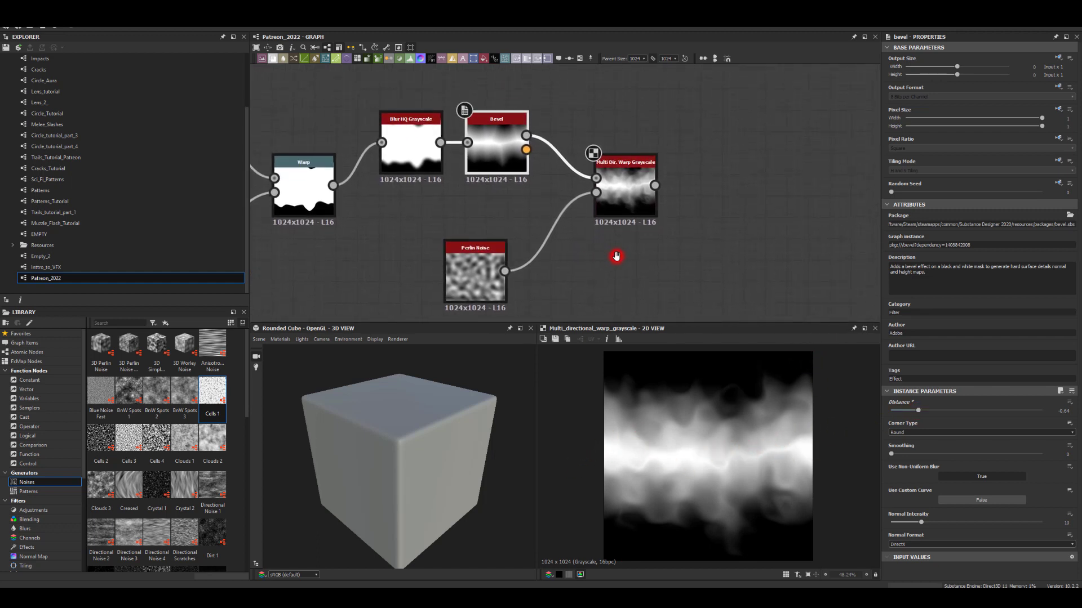
drag(641, 194, 623, 200)
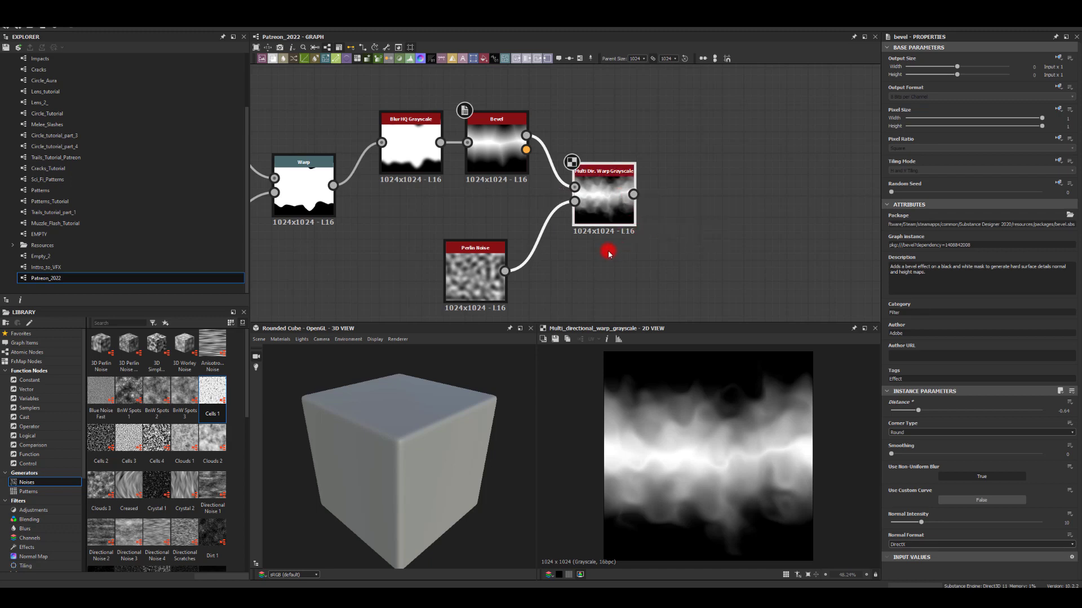
middle_drag(610, 248, 614, 207)
click(469, 239)
drag(469, 238, 490, 218)
Add a Dirt 2 noise from the library to the graph, below the Multi Dir. Warp Grayscale node
middle_drag(586, 248, 586, 192)
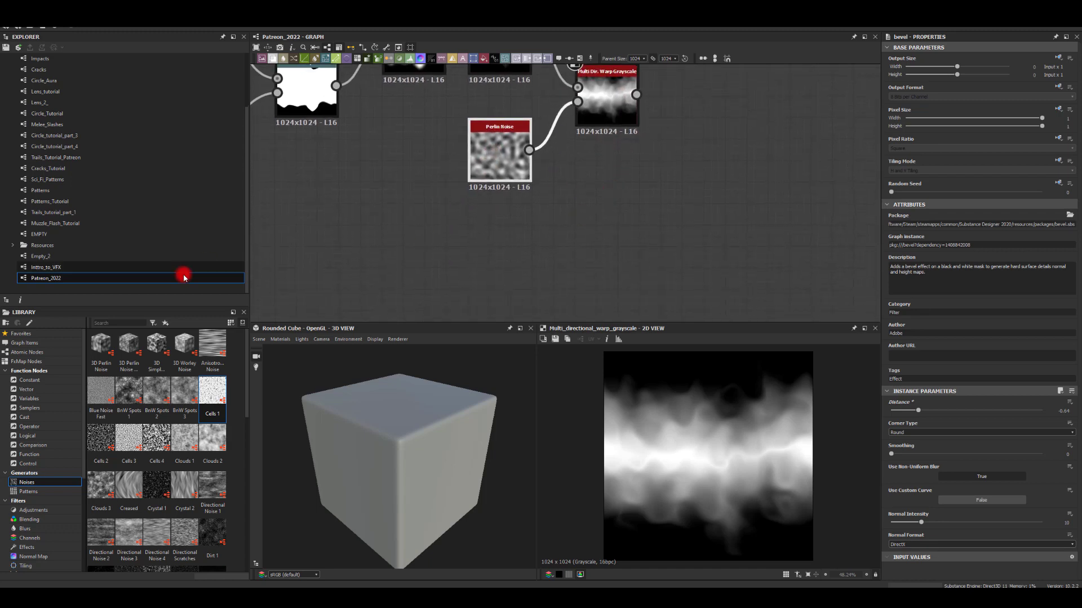
scroll(152, 417, down, 10)
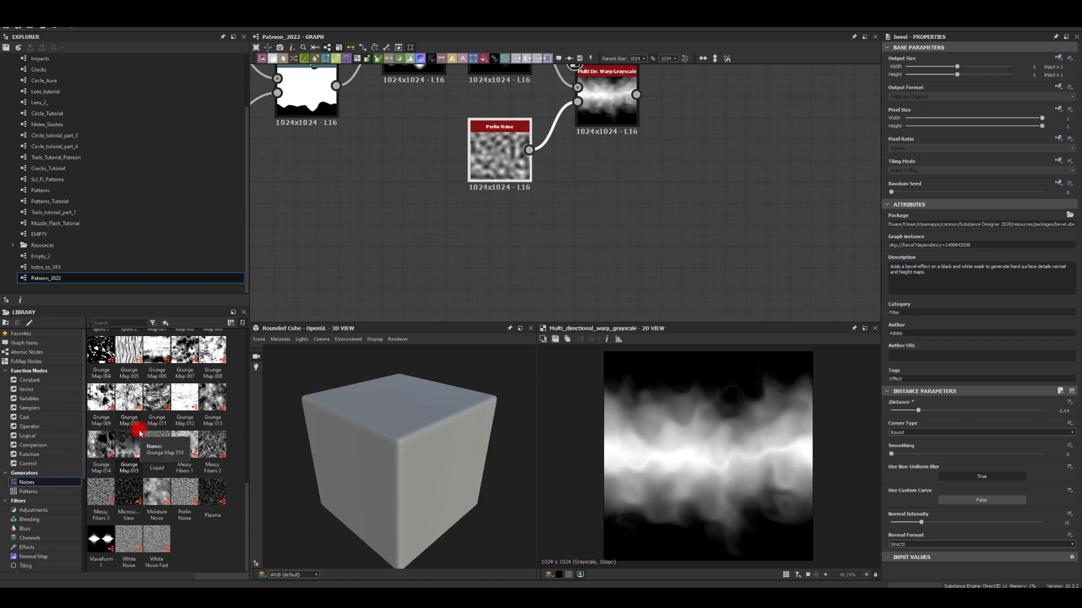
scroll(139, 432, up, 2)
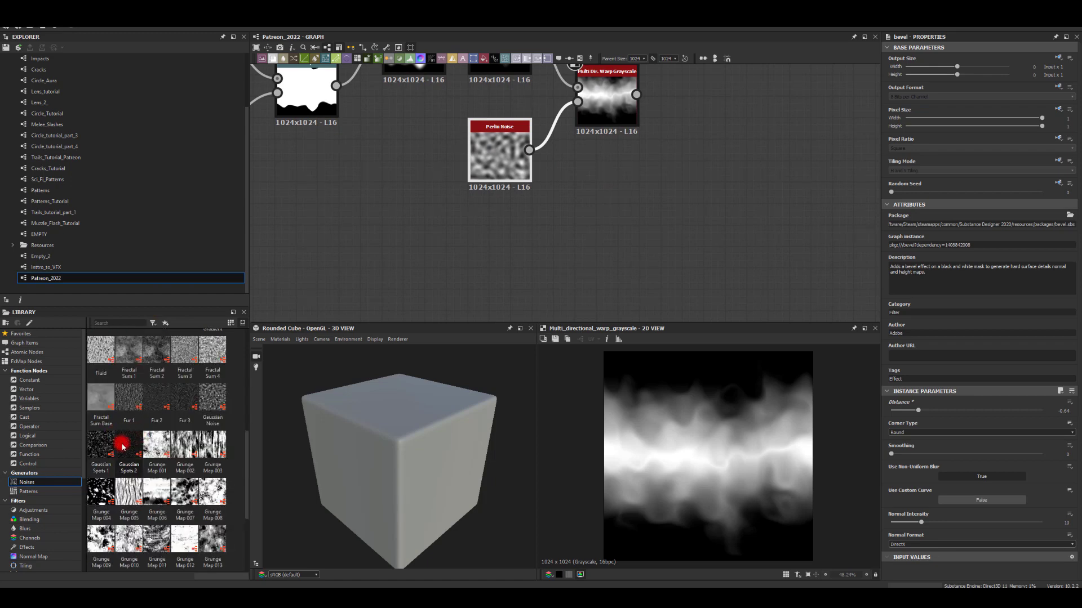
scroll(118, 444, up, 3)
drag(99, 447, 582, 244)
middle_drag(719, 242, 656, 277)
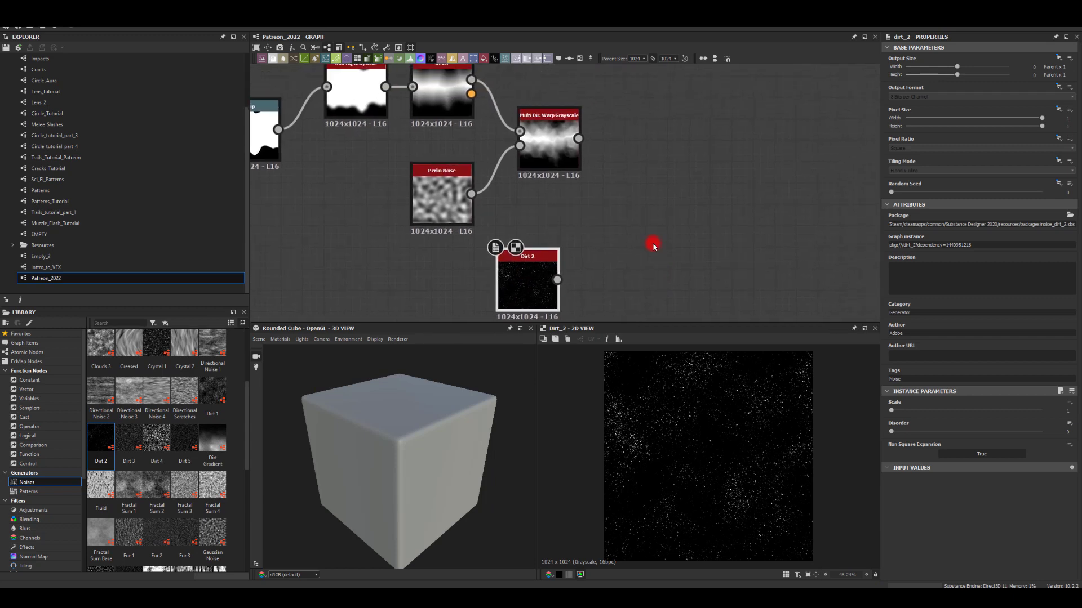
Add a Blend node with Multi Dir. Warp Grayscale as background and Dirt 2 as foreground, using the Multiply blending mode
drag(582, 145, 656, 199)
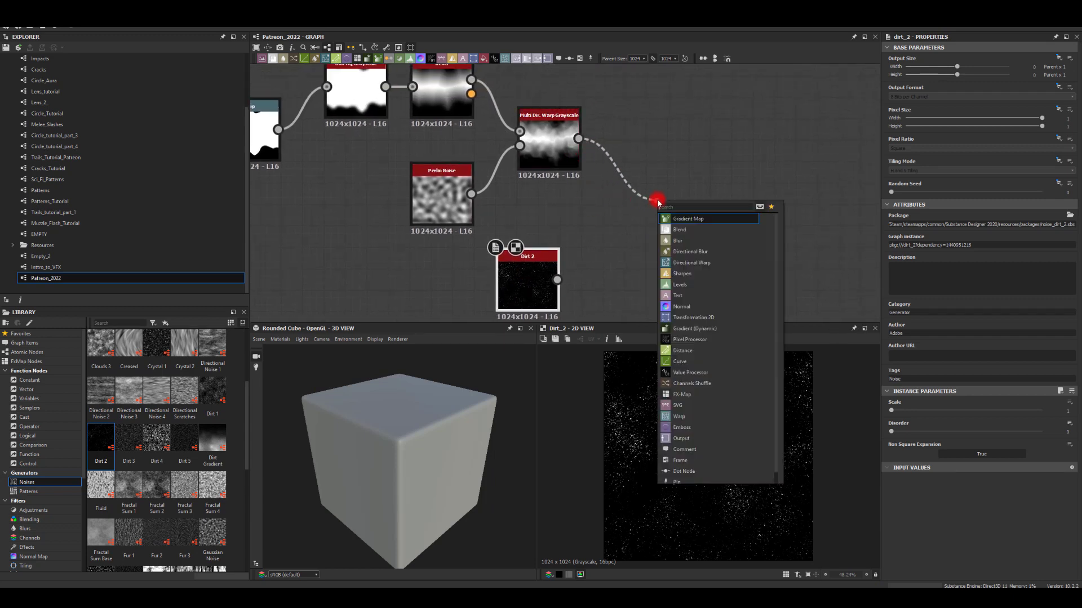
text(bl)
click(672, 218)
drag(556, 280, 669, 194)
click(913, 246)
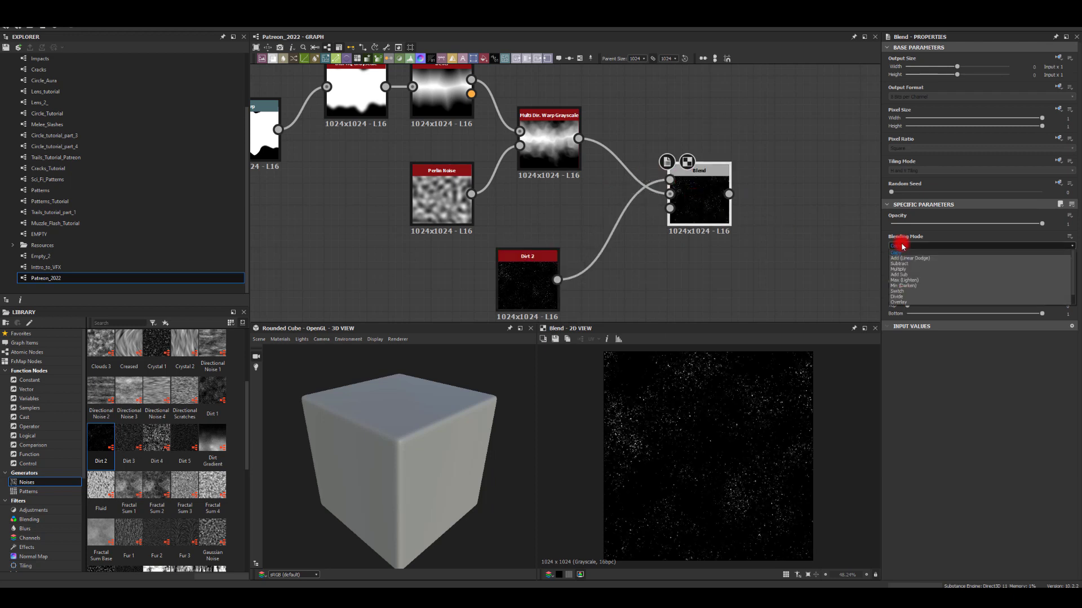
click(899, 269)
click(800, 218)
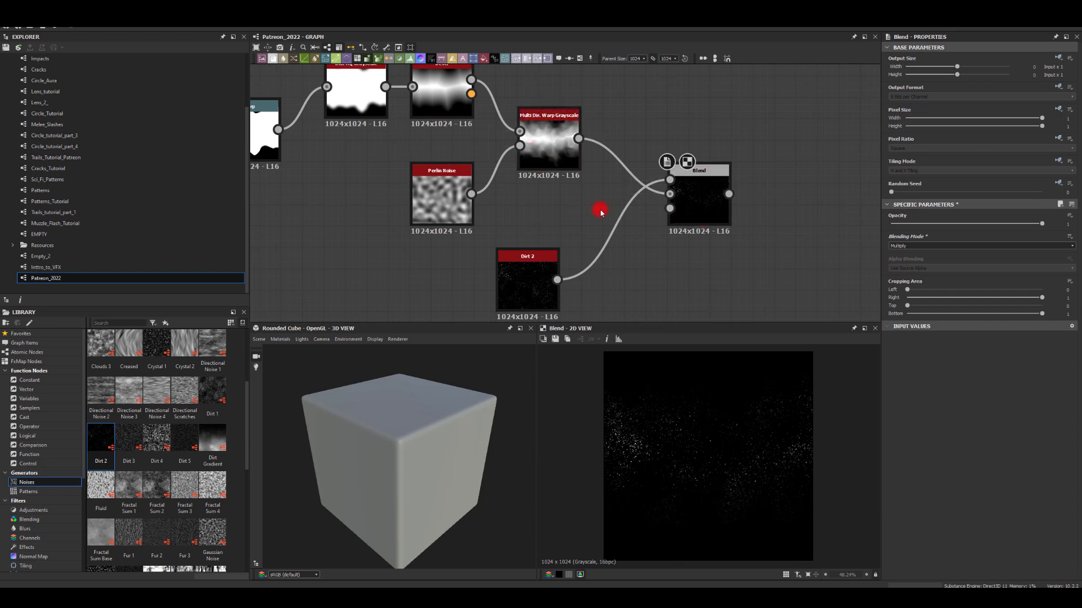
Add a second Blend node with the multiplied Blend as foreground and Multi Dir. Warp Grayscale as background
middle_drag(783, 226, 646, 303)
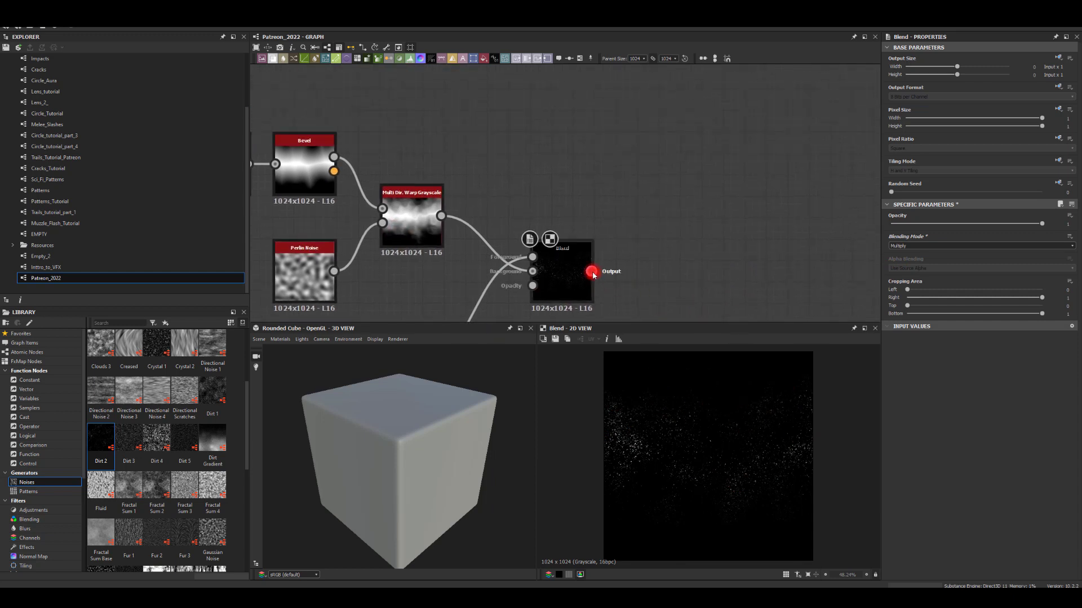
drag(591, 272, 663, 215)
text(bl)
click(686, 234)
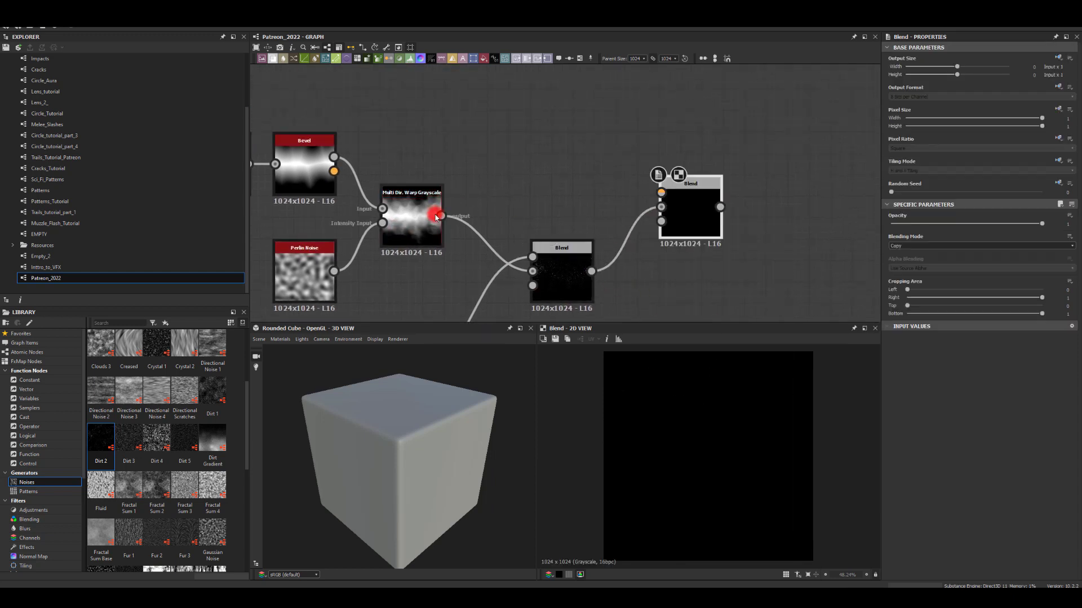
drag(440, 216, 661, 193)
drag(590, 271, 661, 193)
drag(444, 217, 695, 217)
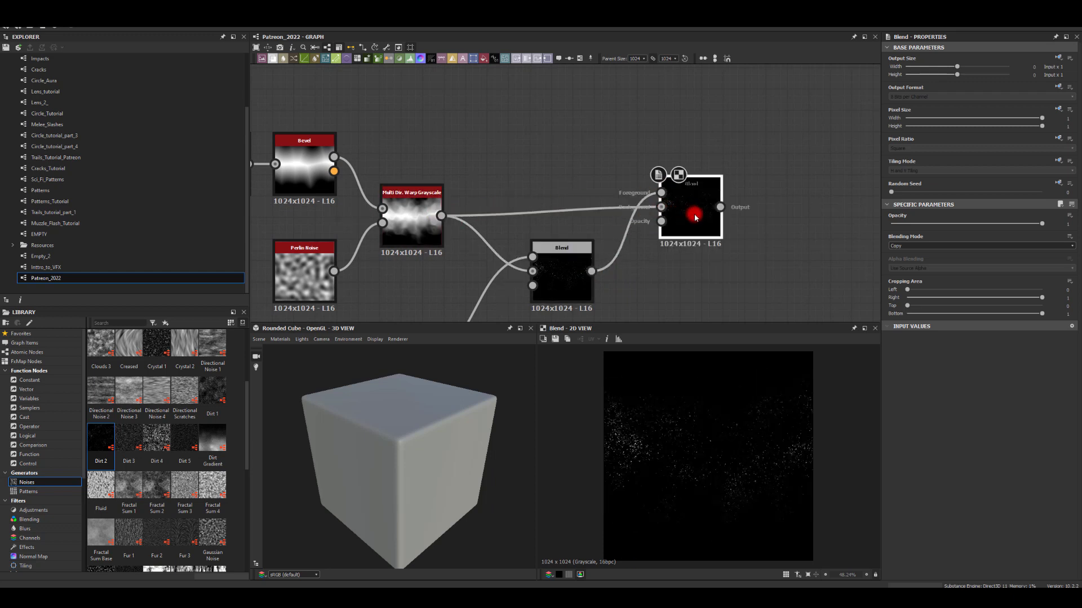
Set the second Blend's mode to Add (Linear Dodge), testing its opacity down to 0 and returning it to 1
click(909, 245)
click(908, 260)
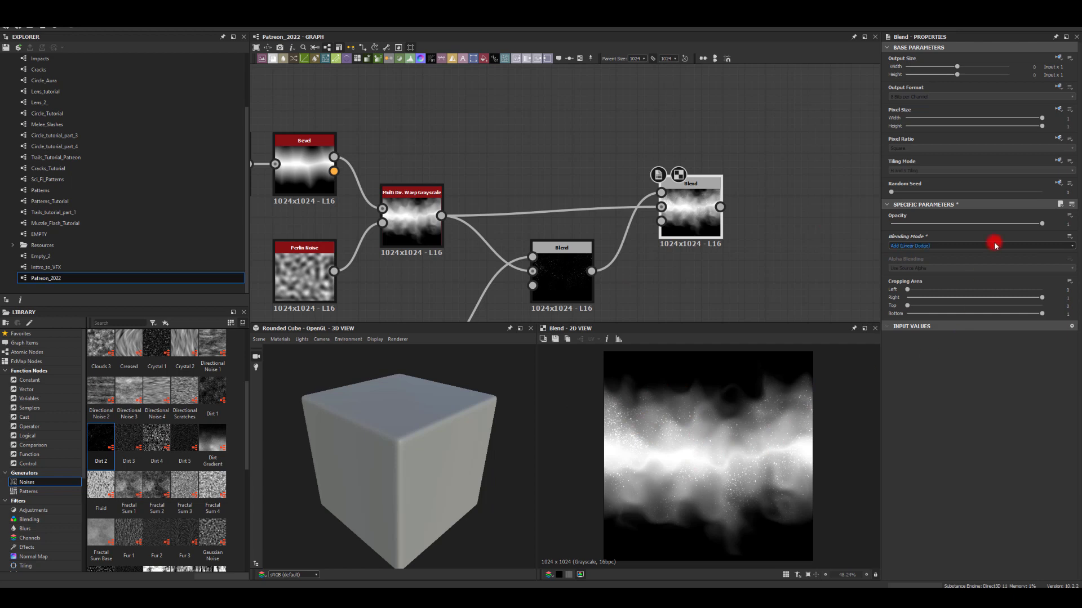
drag(1041, 226, 1006, 221)
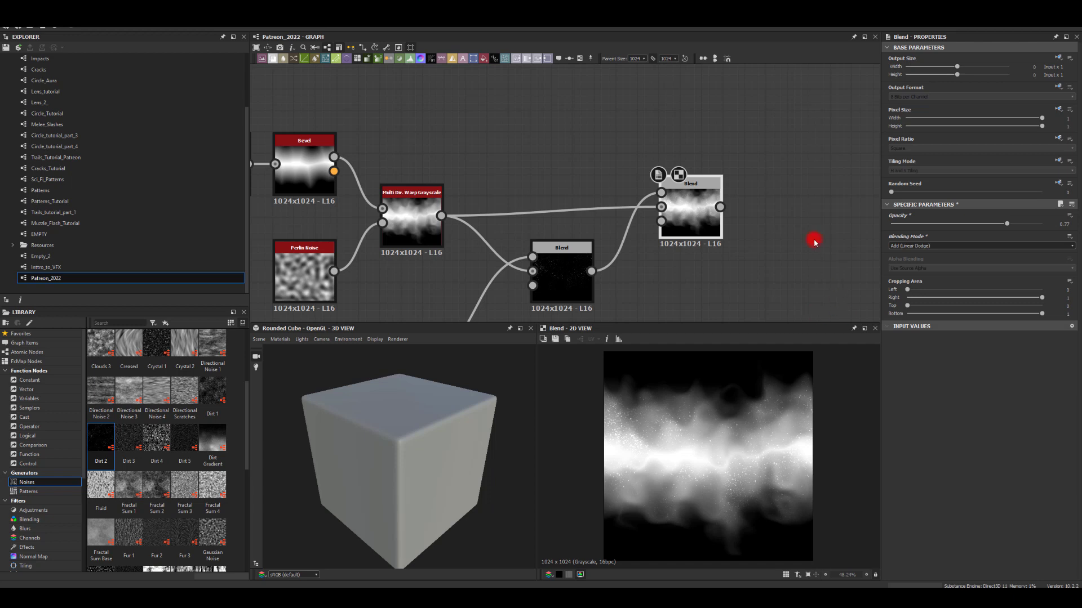
drag(1006, 223, 831, 229)
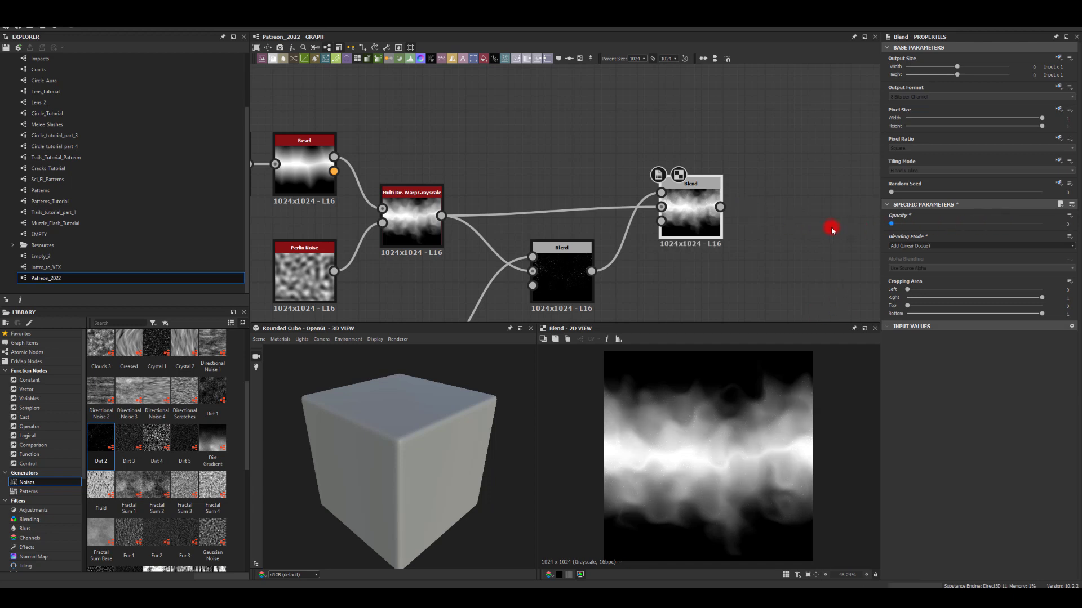
drag(910, 226, 1052, 224)
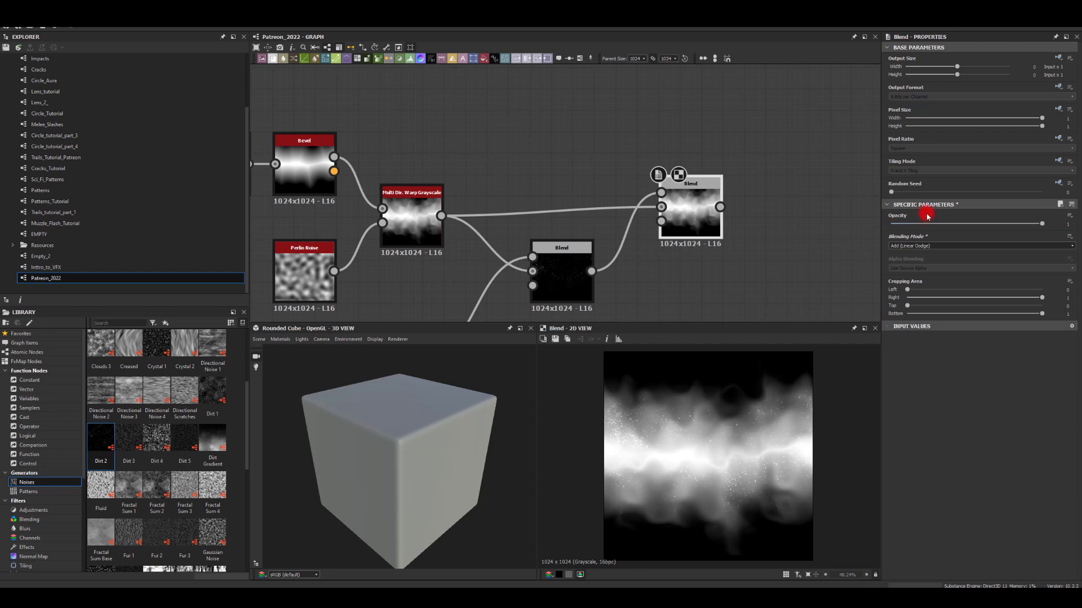
Add a Blur HQ Grayscale node after the second Blend and set its intensity to 0.3
middle_drag(756, 189, 608, 192)
drag(570, 230, 644, 240)
text(blur)
click(717, 272)
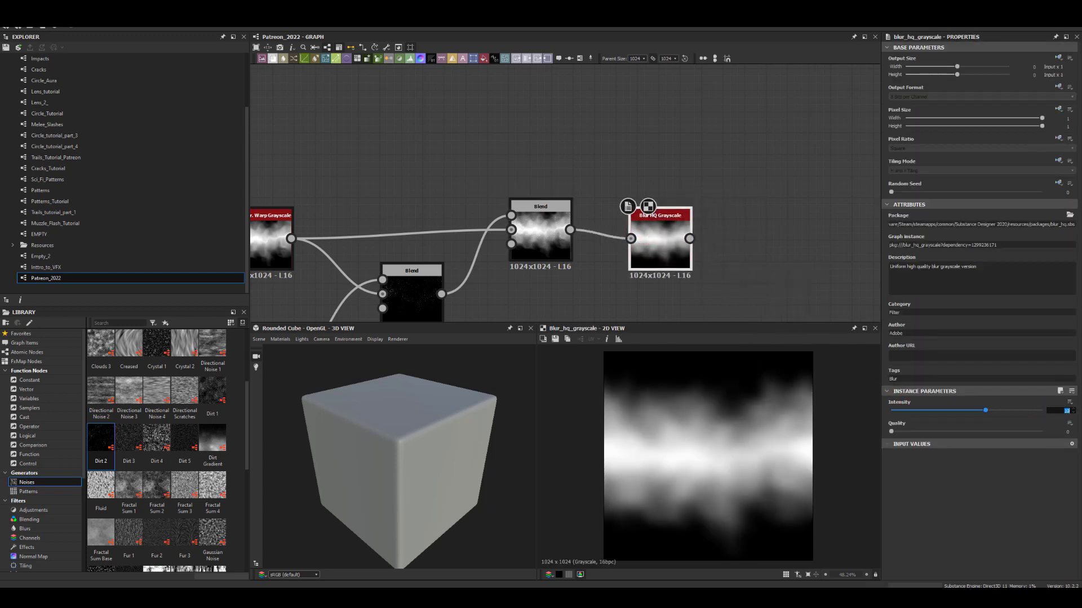
text(0.1)
key(Return)
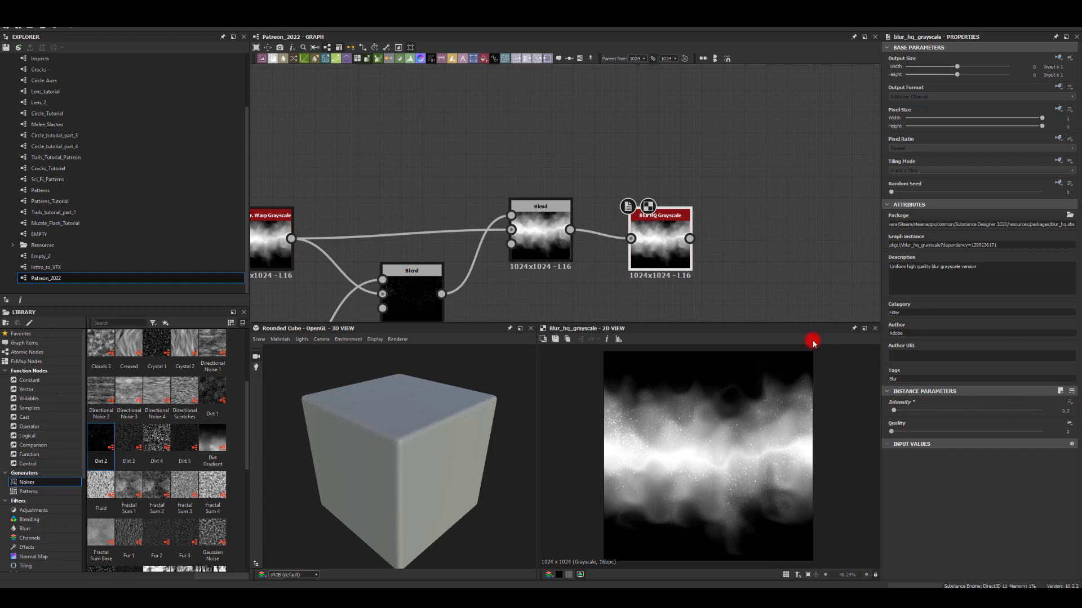
Add a Directional Warp node fed by Blur HQ Grayscale and place it slightly lower in the graph
middle_drag(756, 197, 645, 153)
click(550, 204)
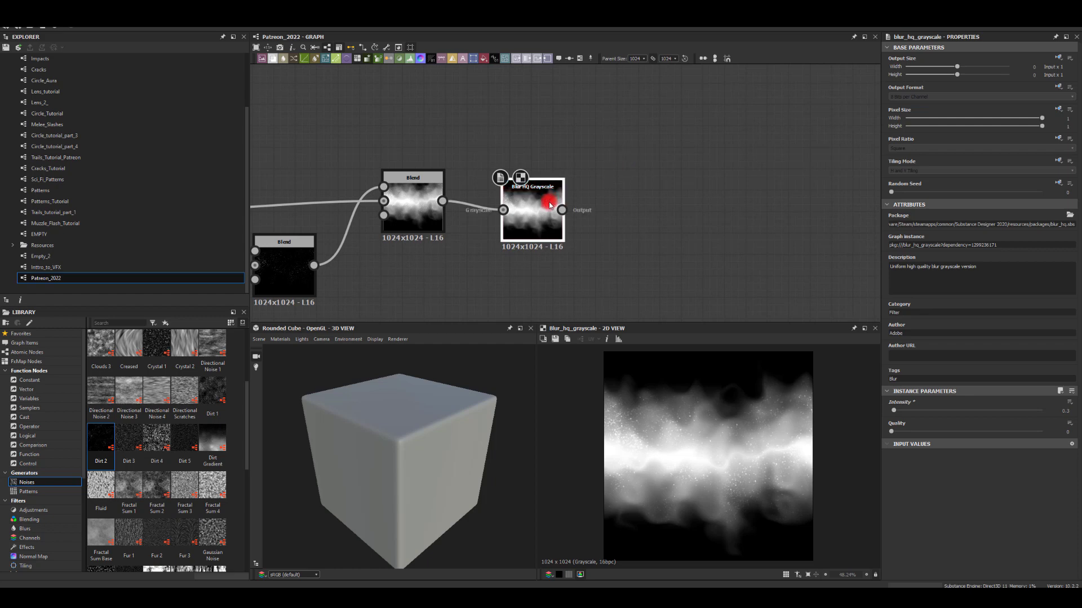
drag(565, 210, 652, 214)
text(dire)
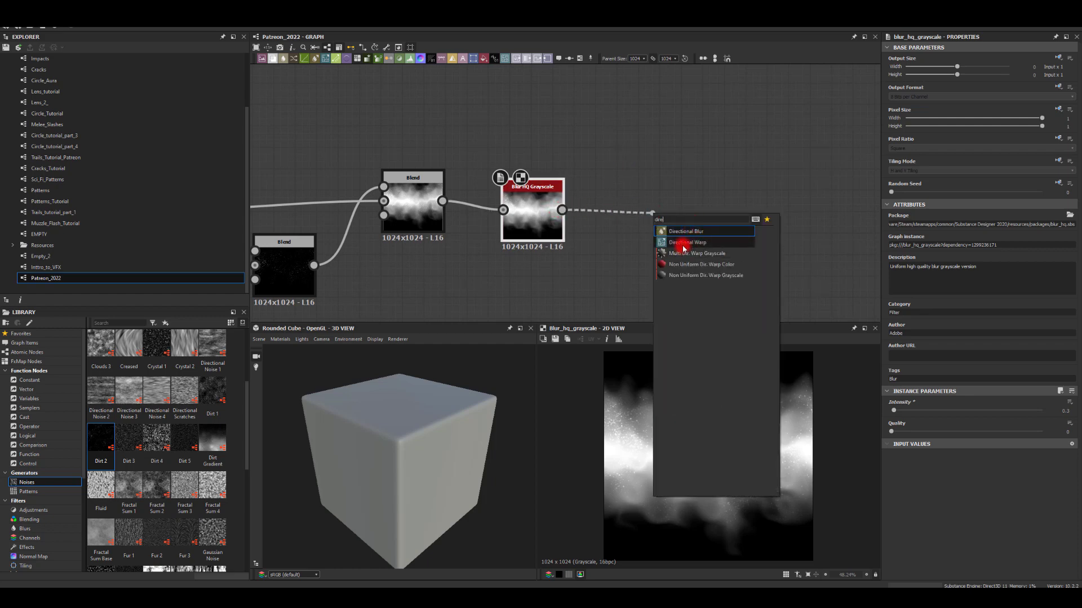
click(682, 243)
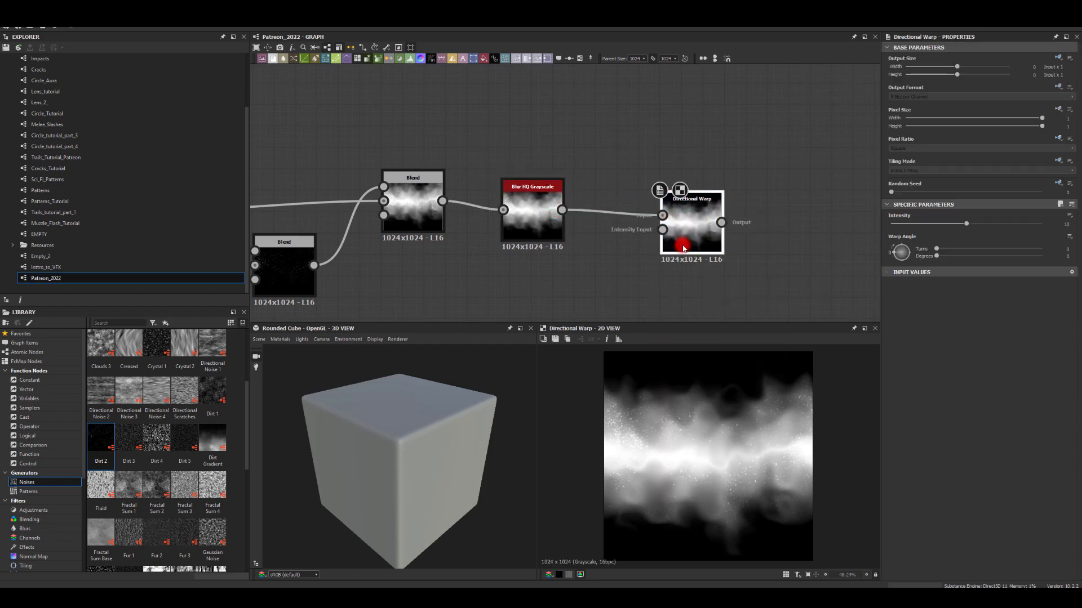
drag(686, 235, 687, 278)
middle_drag(678, 185, 720, 134)
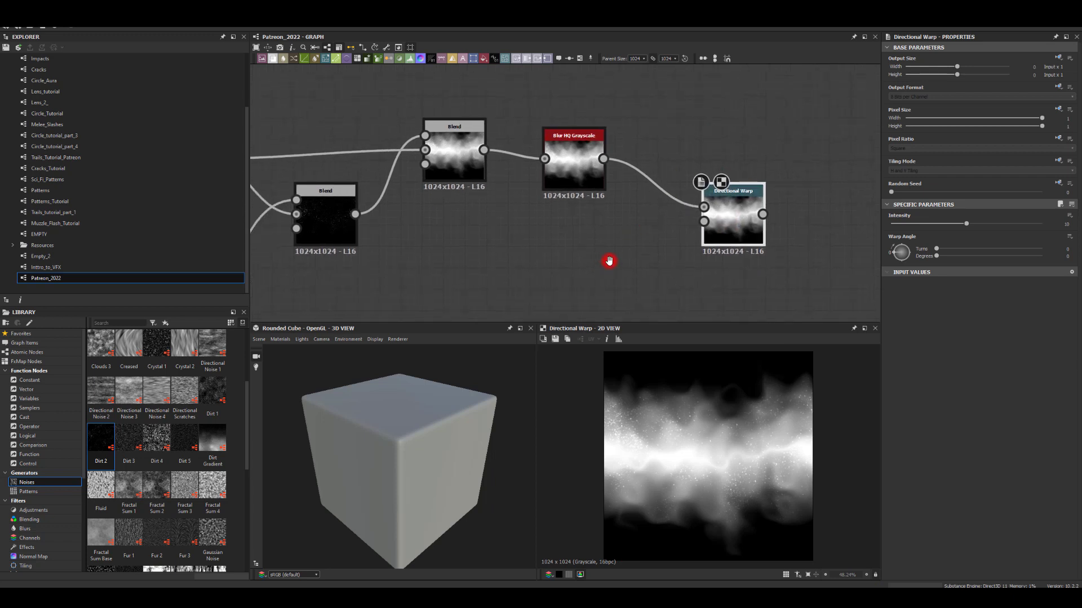
Add a Crystal 2 noise below the main chain and rotate it 90° clockwise with a Transformation 2D node placed beside it
middle_drag(608, 262, 641, 233)
drag(185, 345, 504, 257)
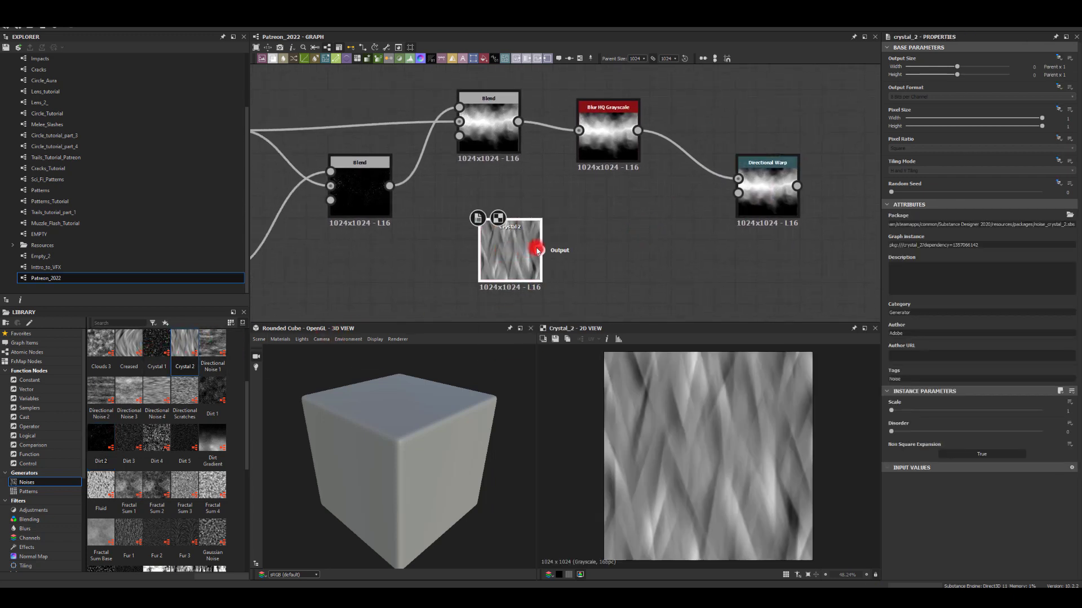
click(556, 243)
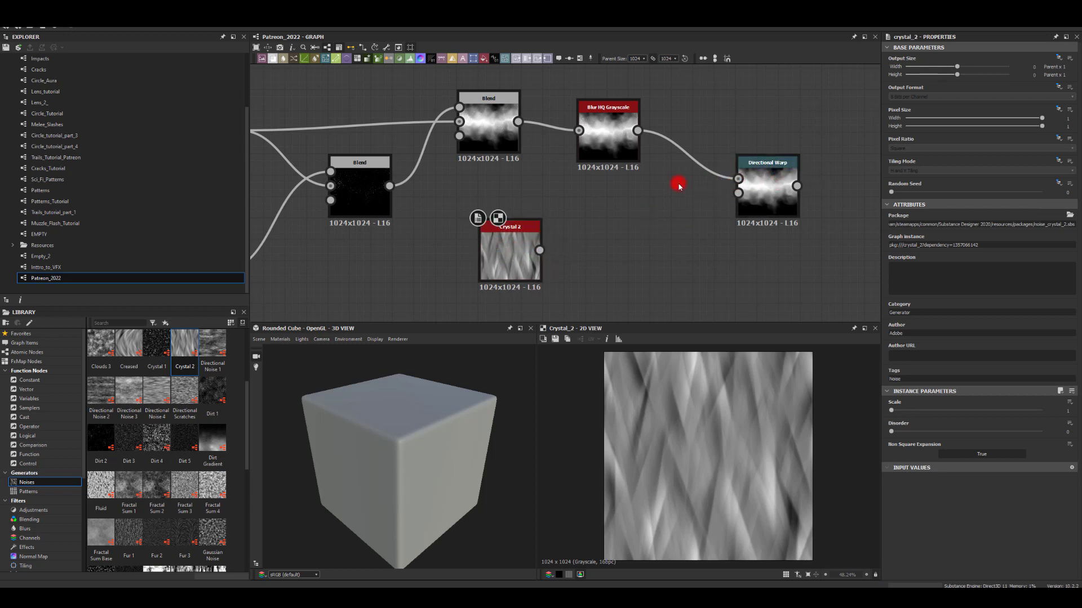
drag(554, 251, 631, 224)
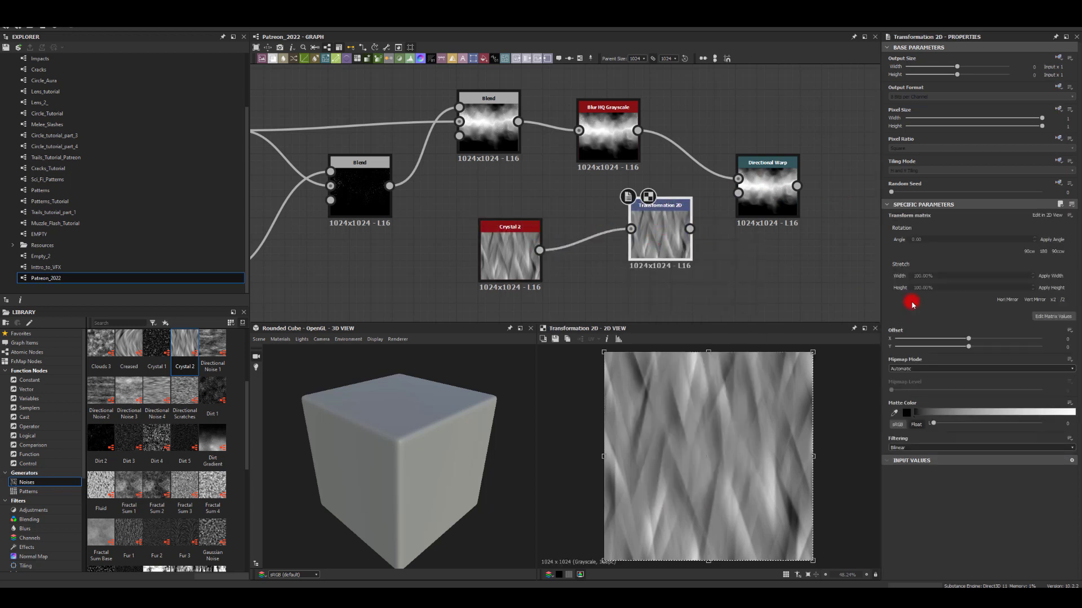
click(1031, 258)
drag(653, 222, 588, 244)
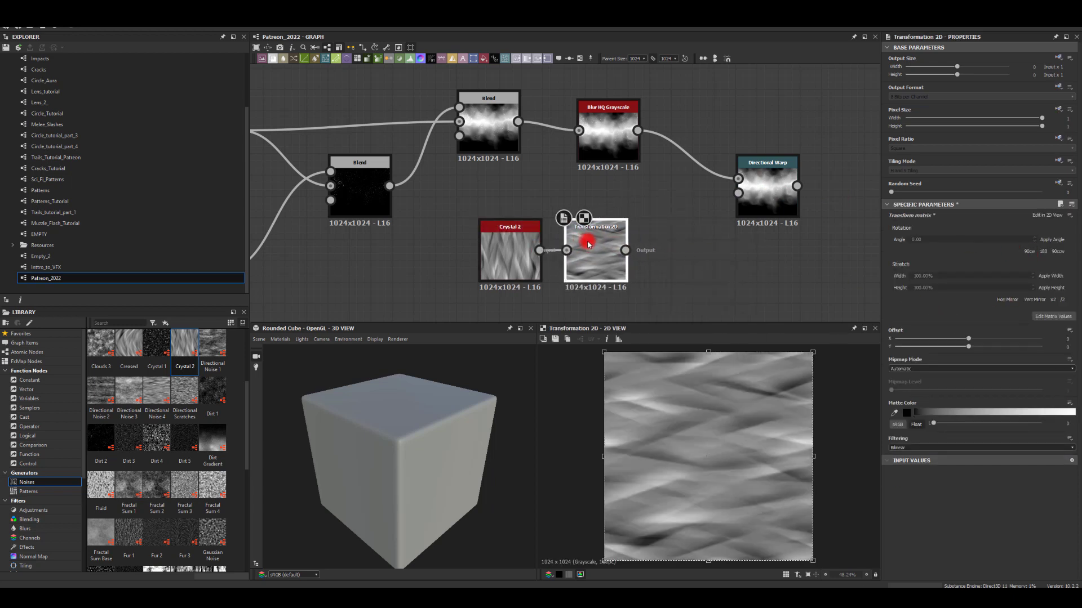
Add a Blur HQ Grayscale after Transformation 2D and connect it to the Directional Warp's Intensity Input
drag(684, 258, 709, 262)
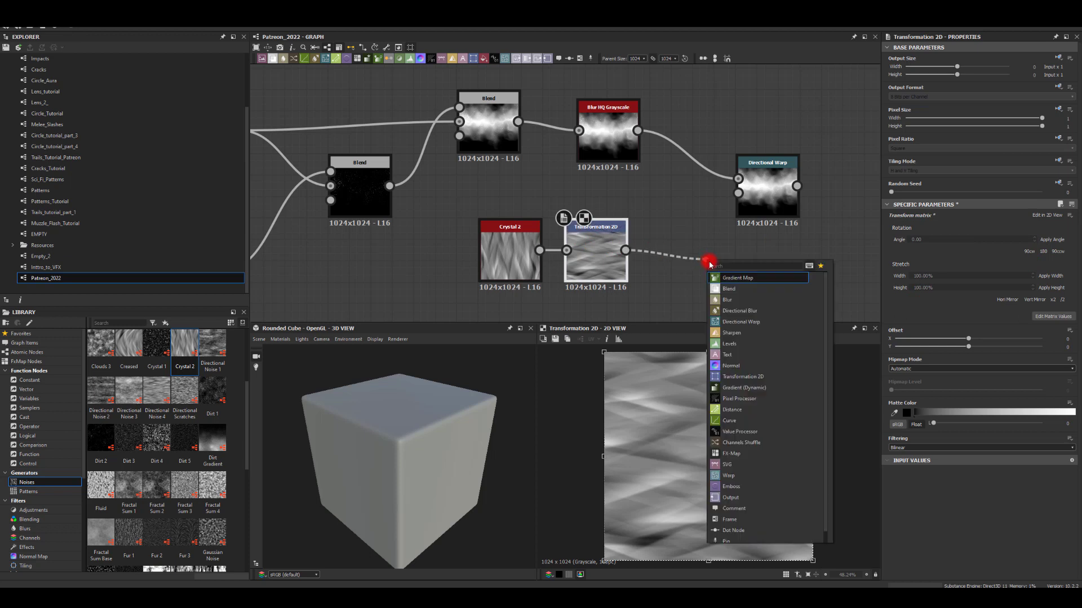
text(bl)
click(720, 300)
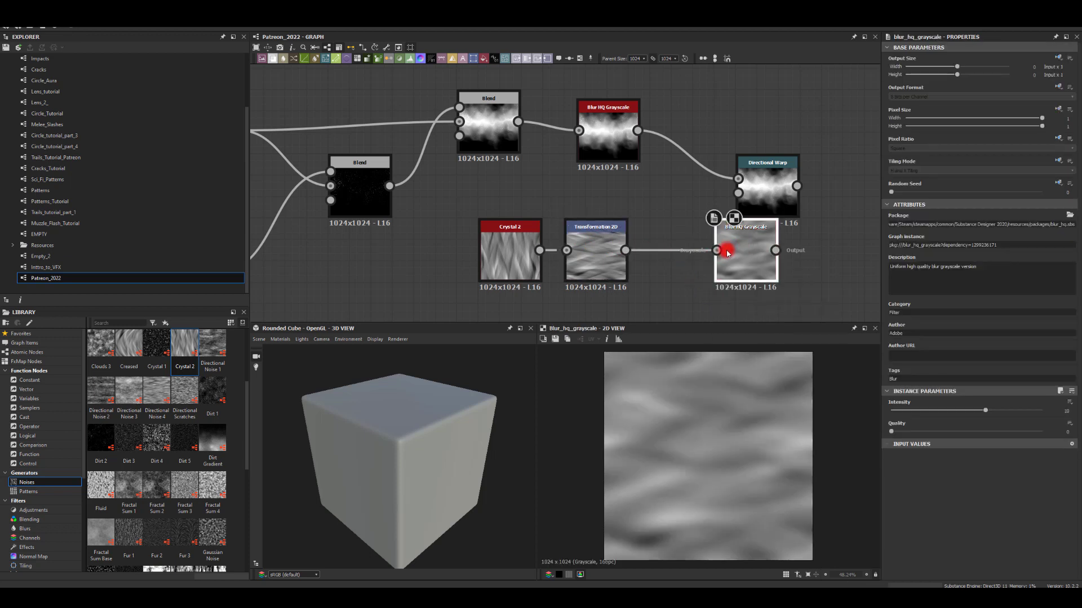
drag(727, 253, 663, 253)
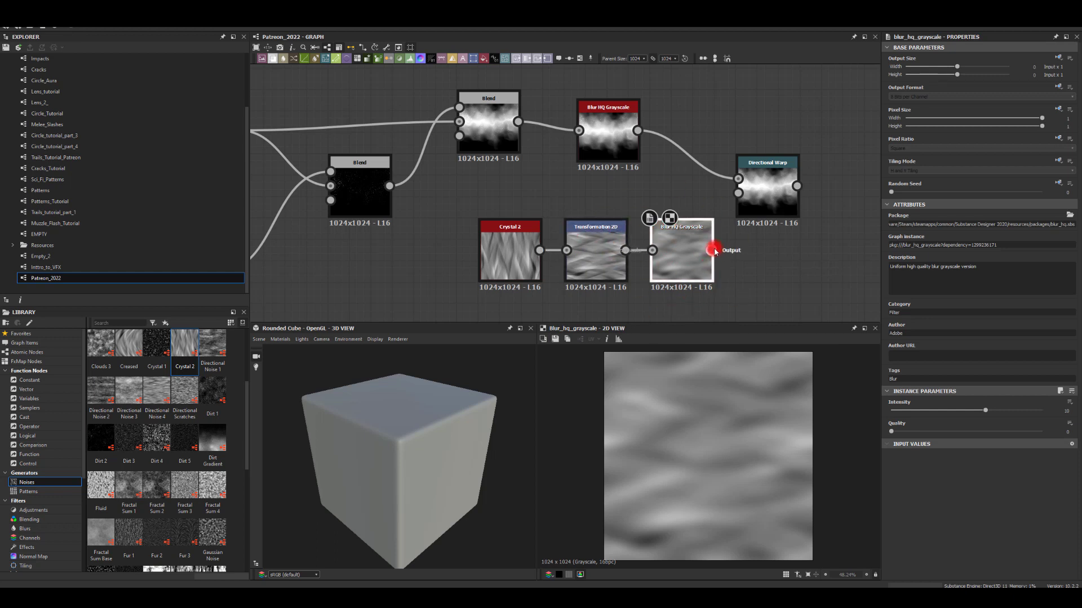
drag(713, 250, 762, 188)
Preview the Directional Warp, set its intensity to 100 and nudge the node slightly upward
double_click(763, 188)
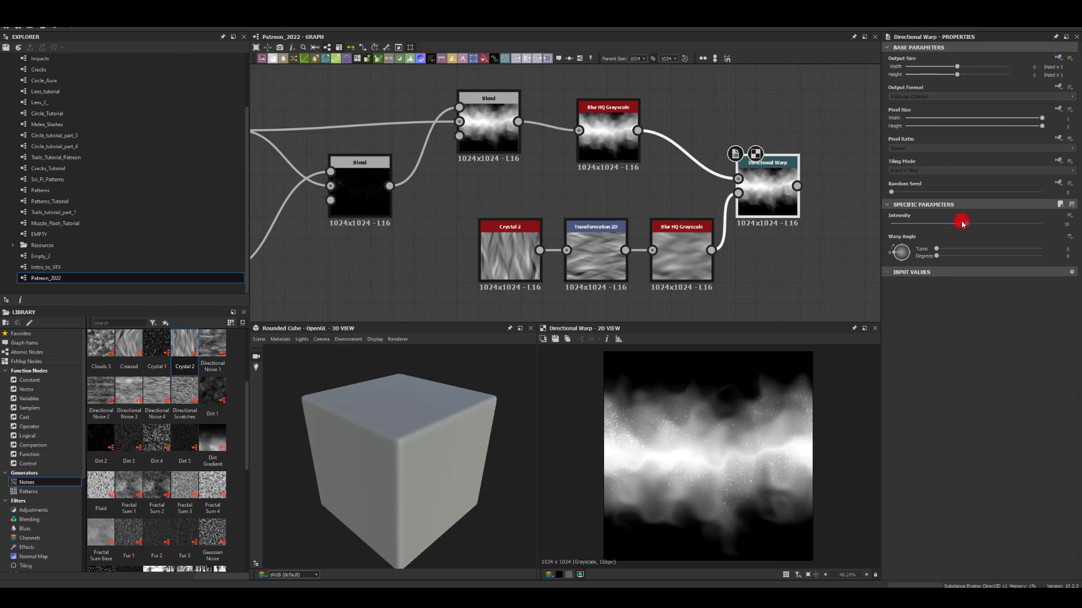
drag(974, 225, 1059, 230)
click(1061, 223)
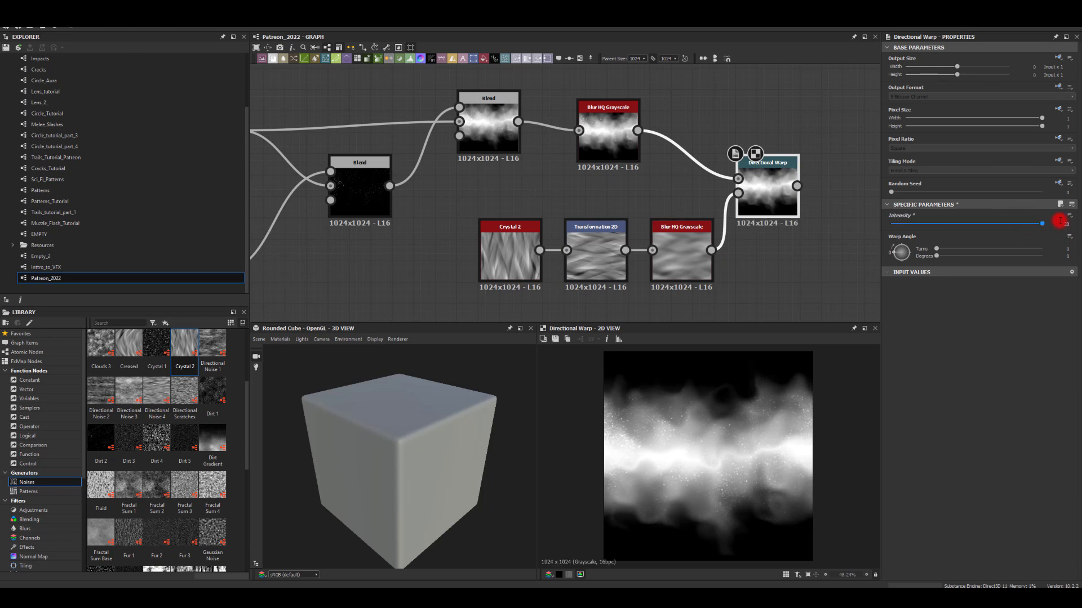
key(Return)
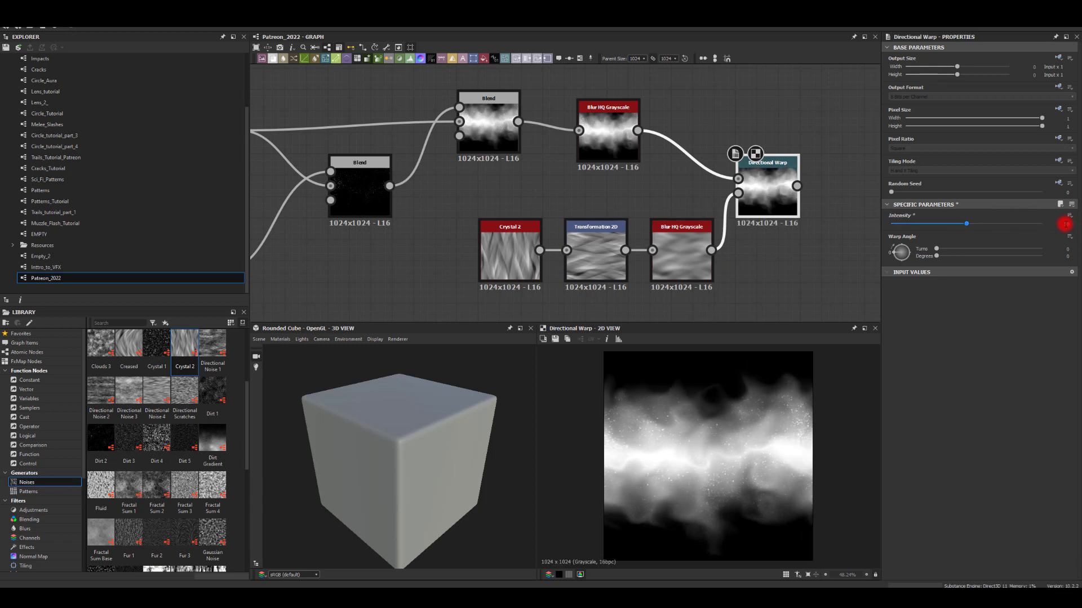
click(1044, 226)
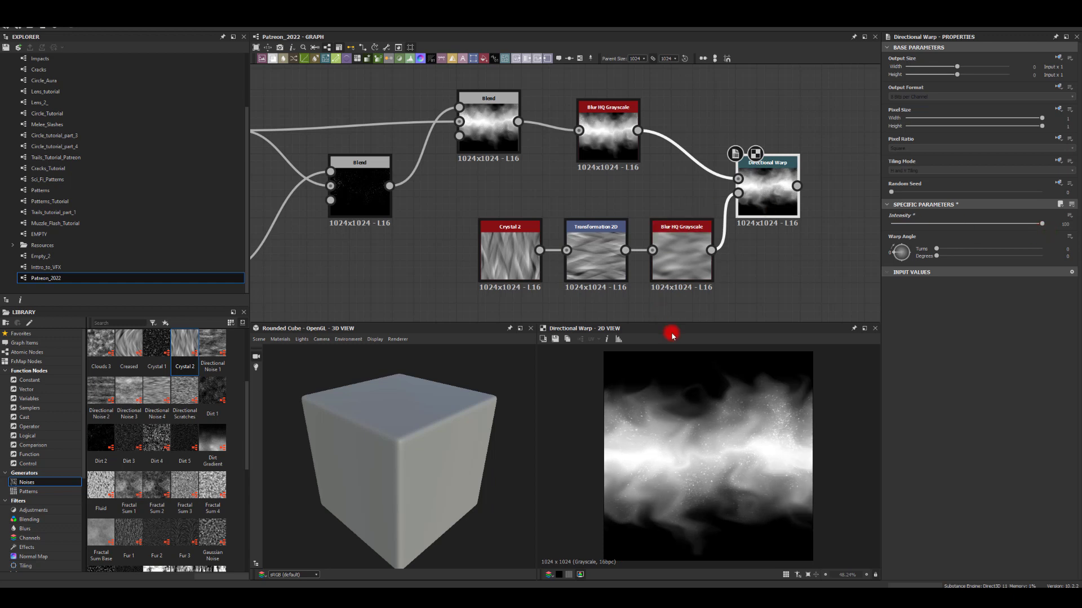
middle_drag(799, 243, 676, 231)
drag(644, 192, 646, 179)
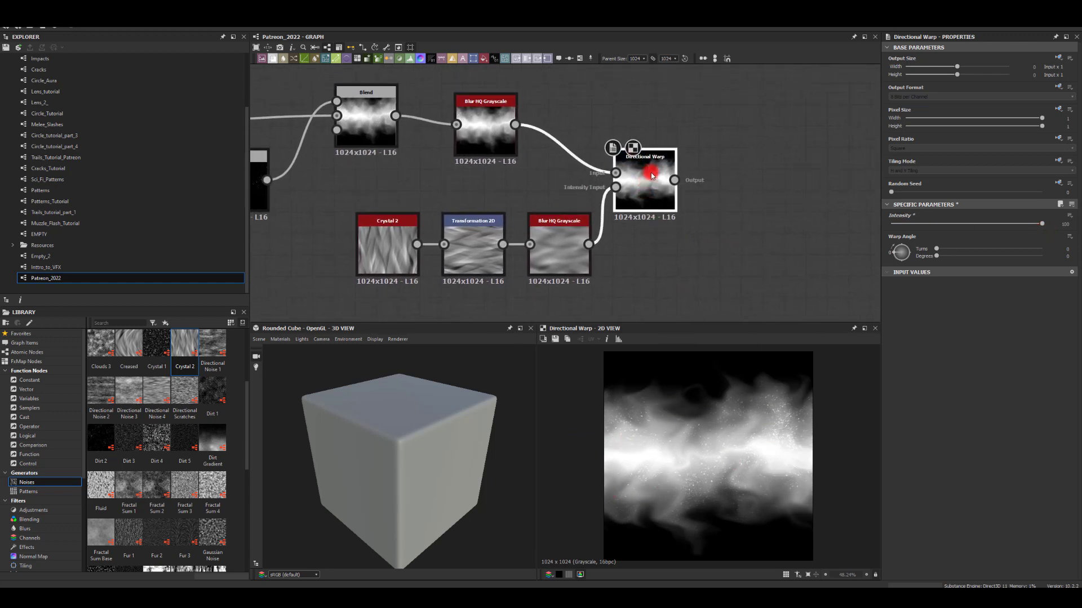
Add a Blend with Directional Warp as background and the multiplied dirt Blend as foreground, using Add (Linear Dodge)
middle_drag(663, 111, 712, 153)
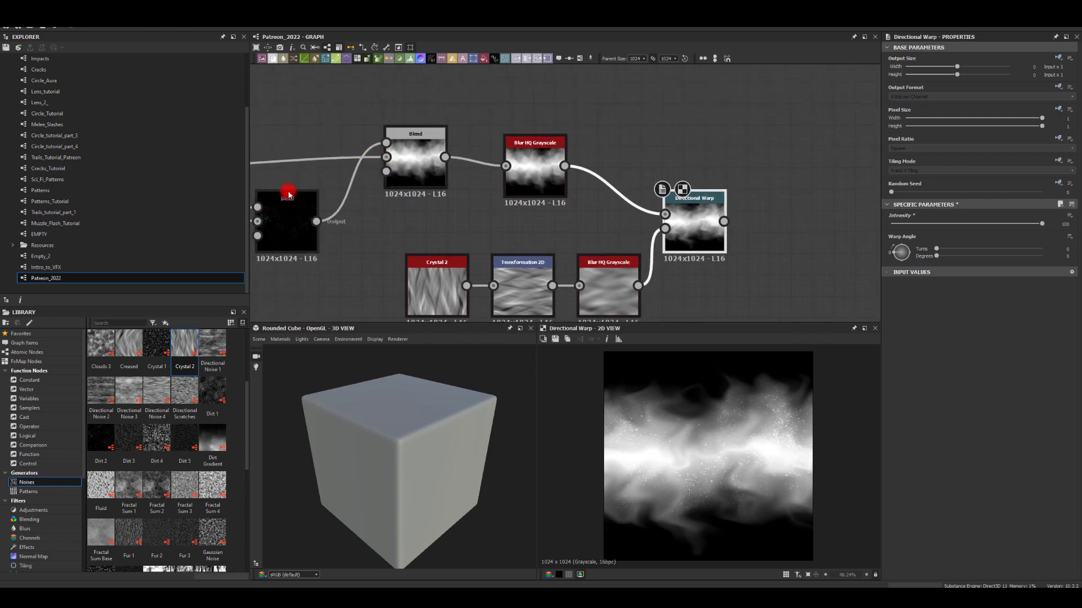
drag(725, 222, 795, 174)
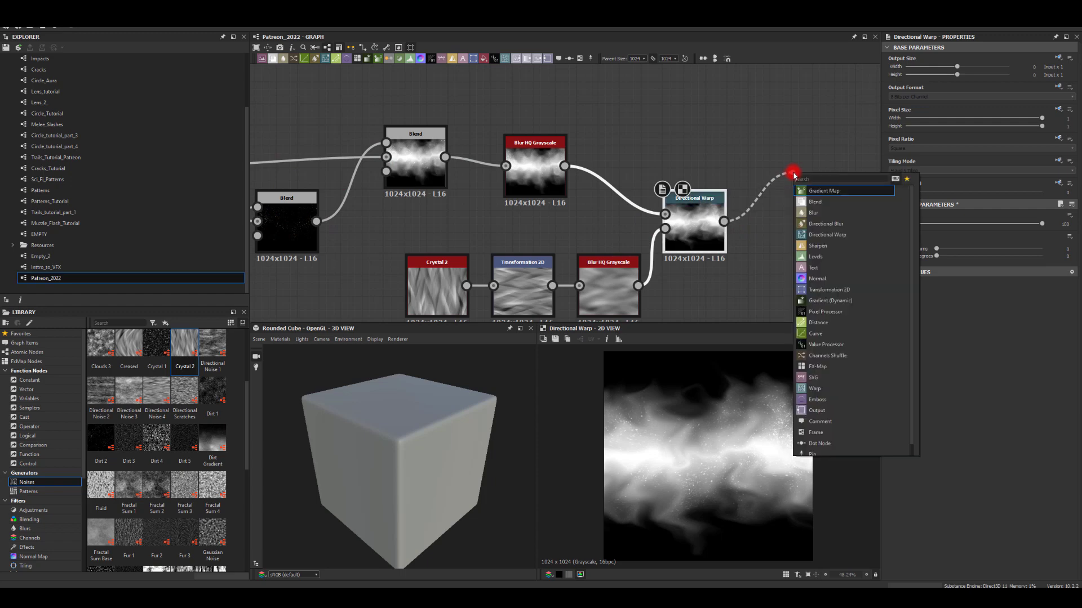
text(bl)
click(816, 193)
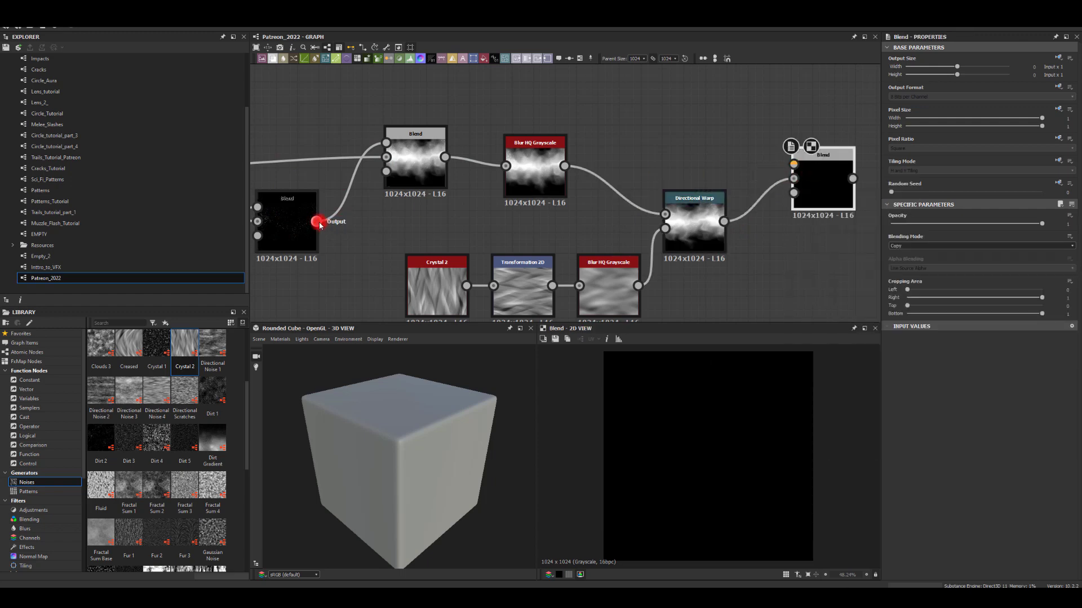
drag(316, 221, 794, 164)
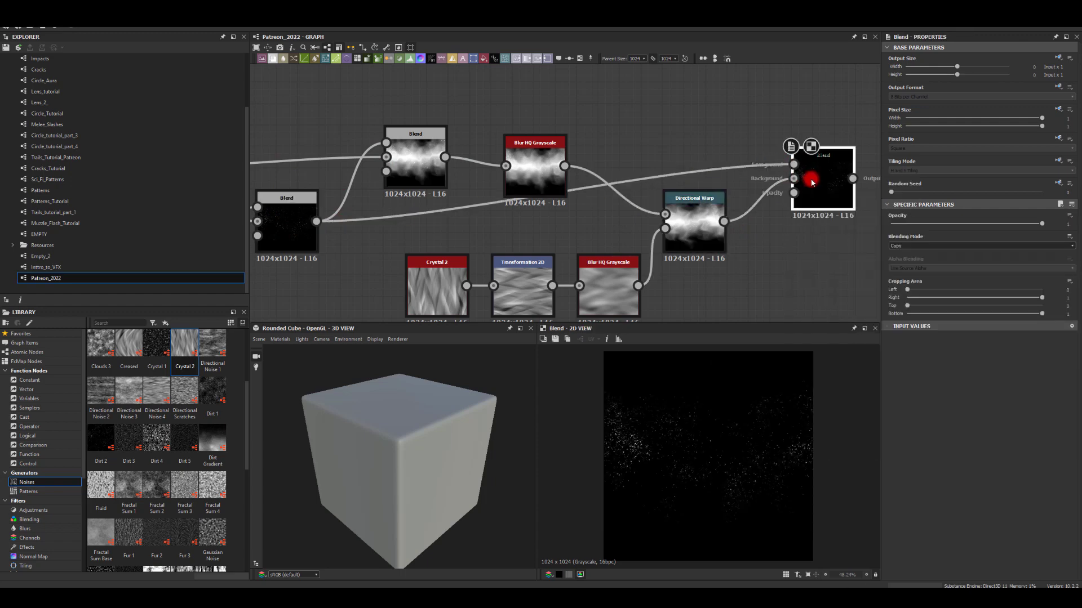
click(898, 246)
click(900, 259)
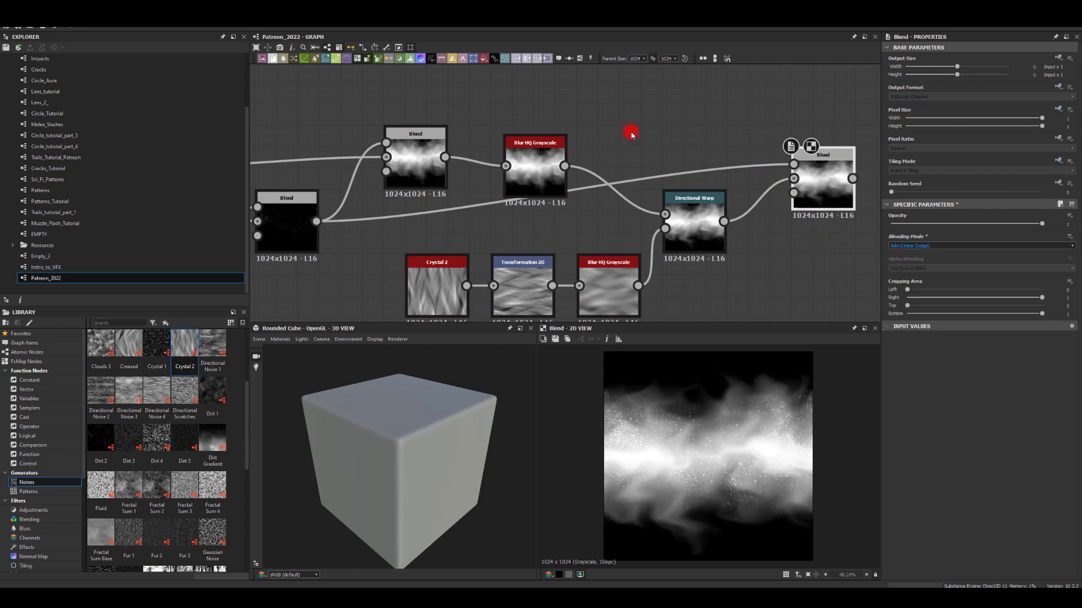
Disconnect the dirt Blend from the foreground of the Blend before Blur HQ Grayscale, and preview that Blend and the final one
middle_drag(613, 123, 681, 112)
drag(355, 195, 377, 196)
drag(448, 138, 431, 107)
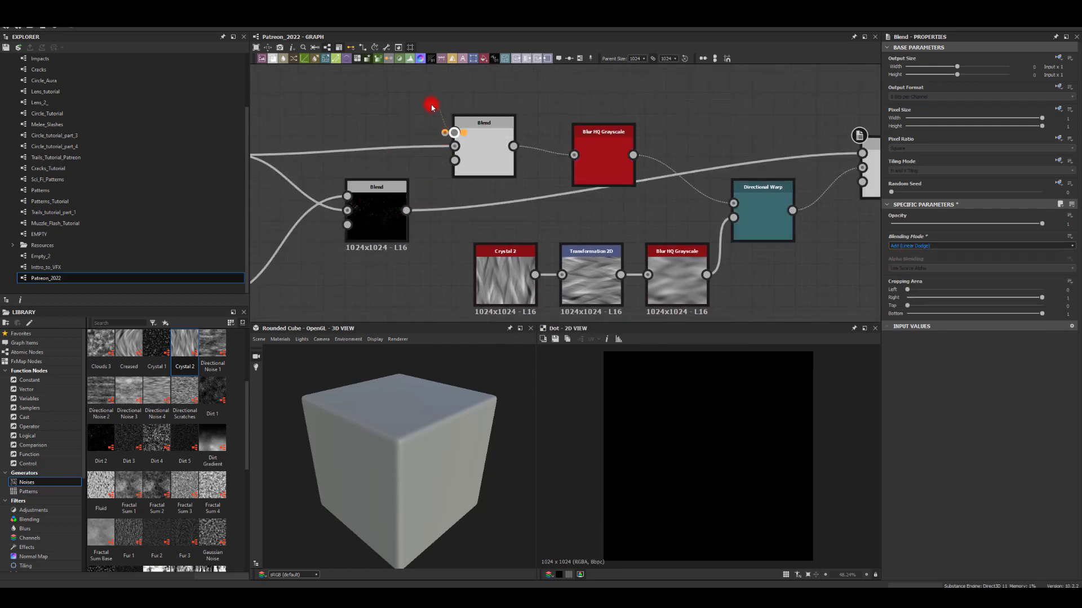
click(488, 149)
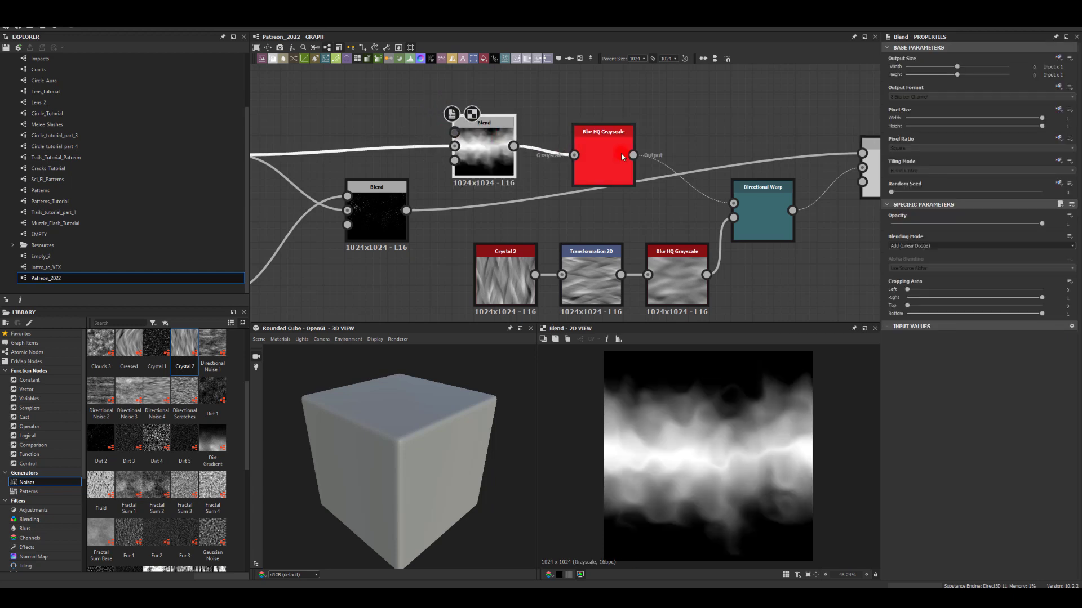
middle_drag(776, 107, 718, 109)
double_click(839, 161)
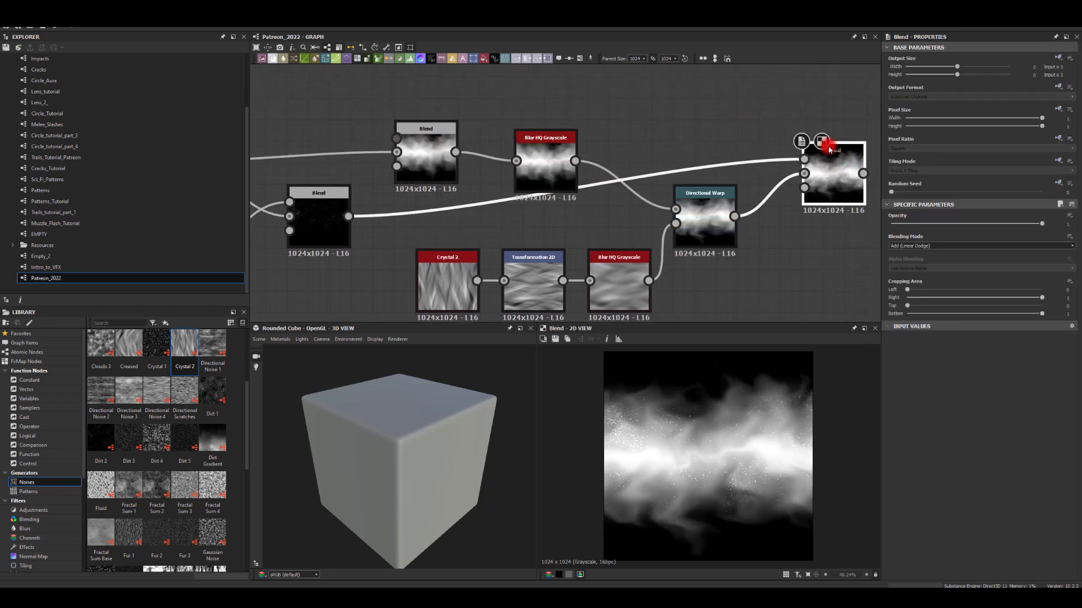
Add an RGBA Merge node, connect the final Blend to its R, G and B inputs, and preview the merged image
middle_drag(800, 104, 640, 97)
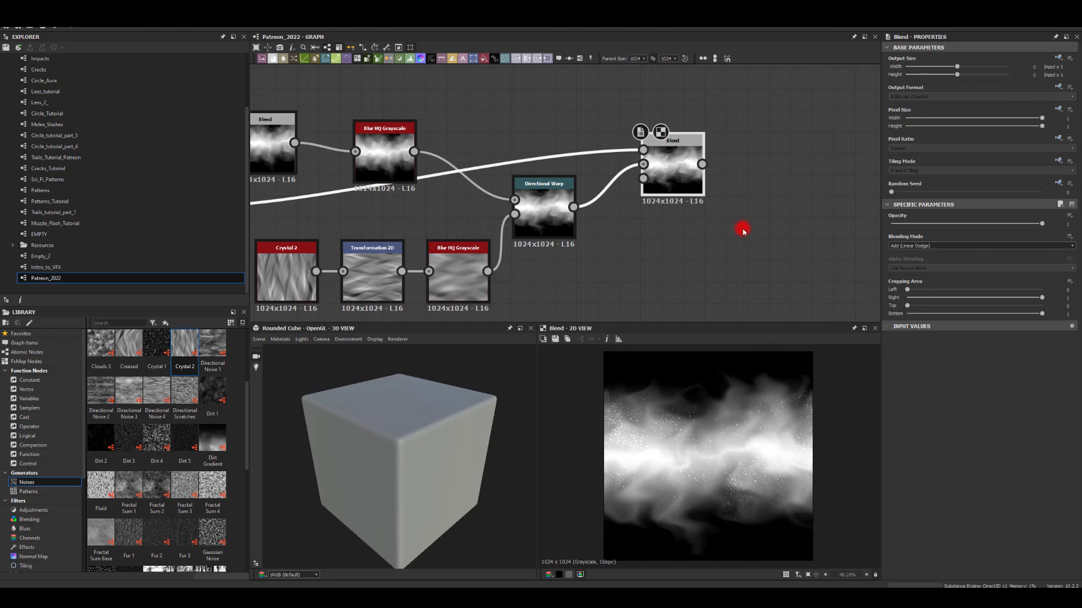
middle_drag(746, 218, 697, 222)
drag(652, 169, 739, 156)
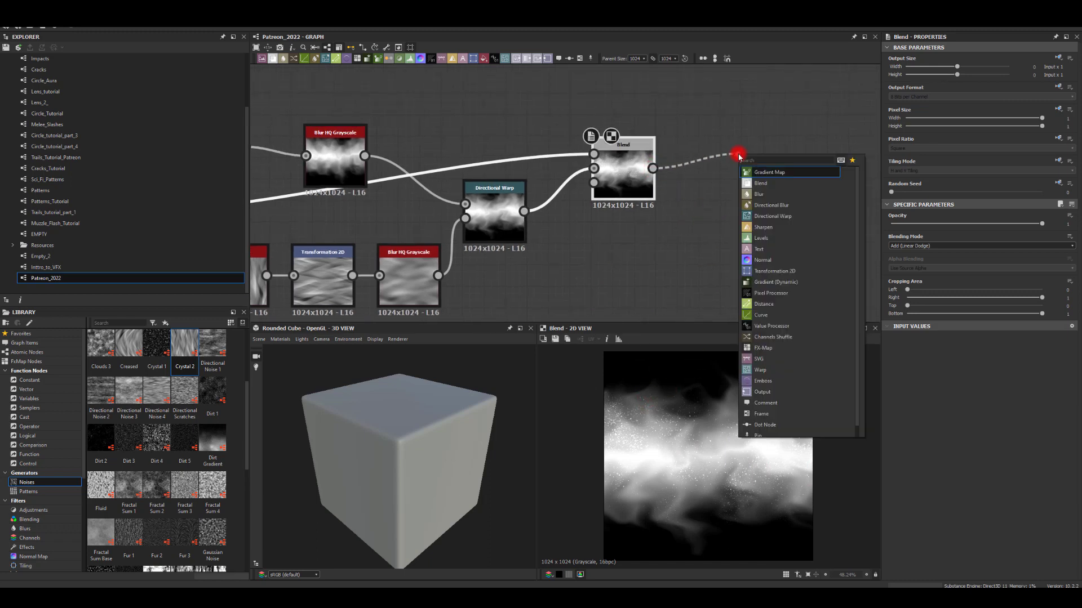
text(rgb)
click(768, 172)
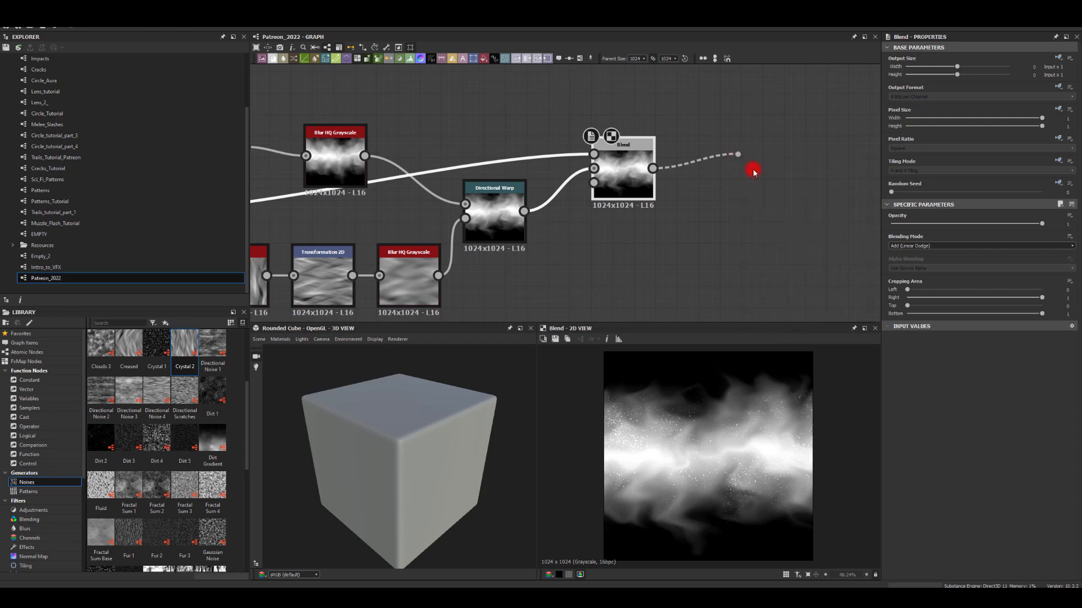
drag(648, 173, 743, 183)
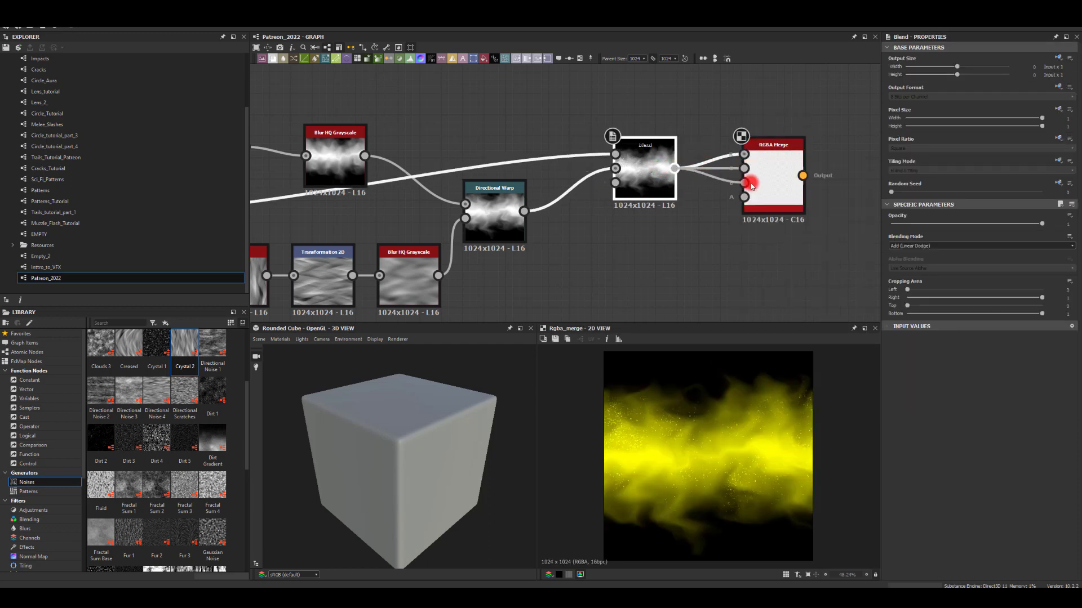
click(787, 164)
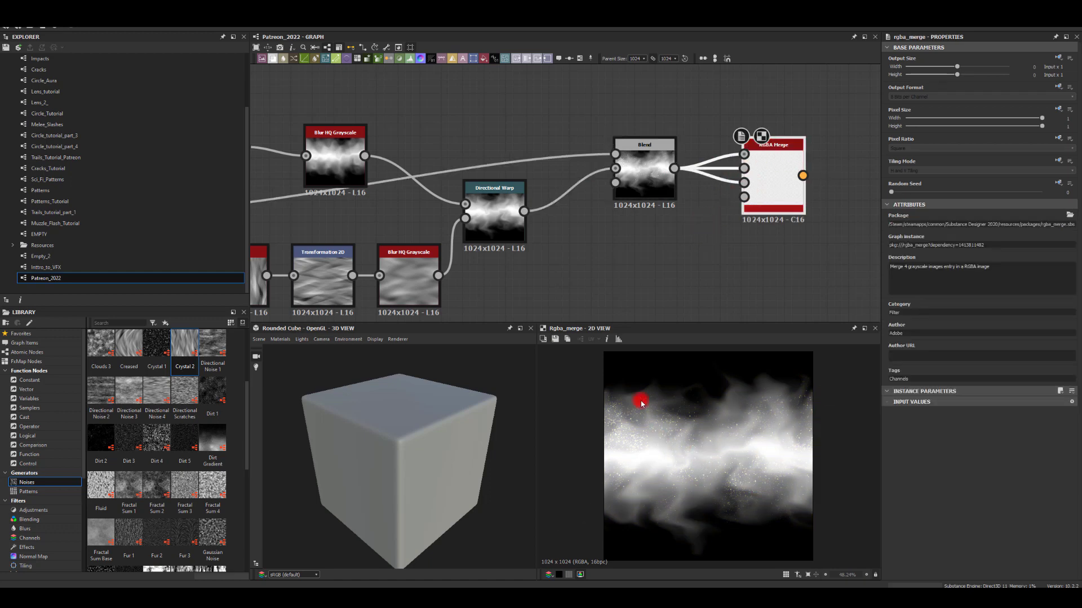
Duplicate the whole node network except the RGBA Merge and place the copy below the original branch
scroll(641, 404, down, 2)
middle_drag(572, 256, 599, 248)
scroll(645, 423, up, 1)
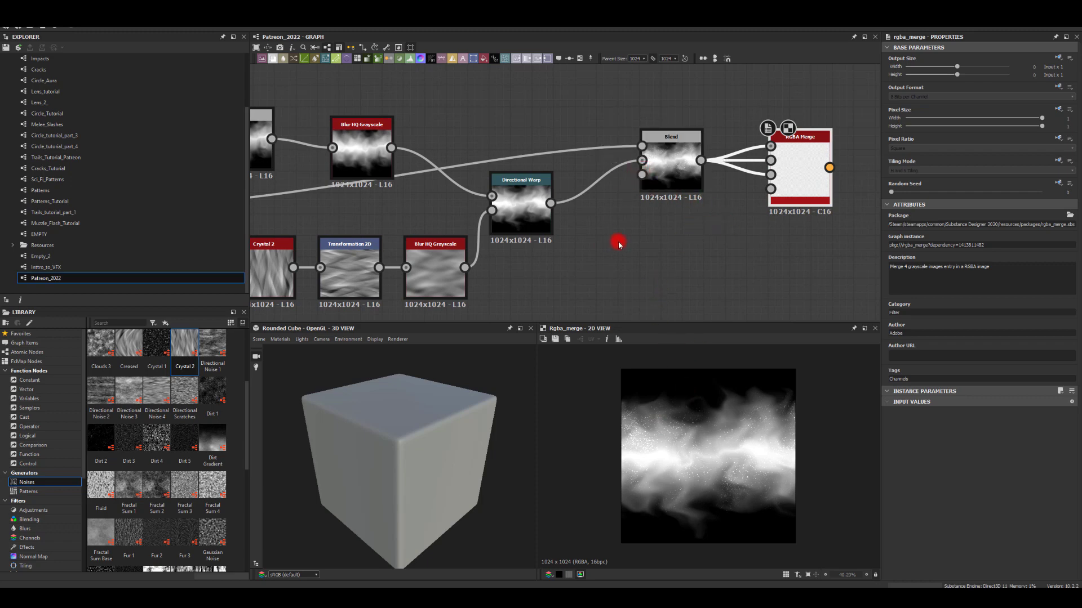
scroll(680, 205, down, 5)
scroll(611, 141, down, 1)
middle_drag(513, 130, 558, 134)
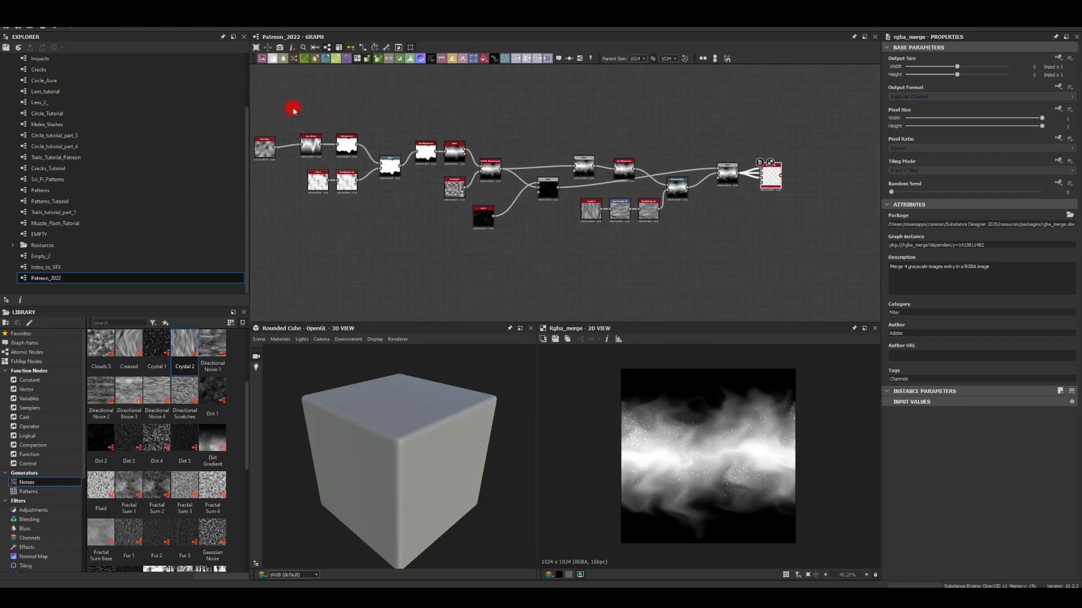
drag(257, 108, 729, 247)
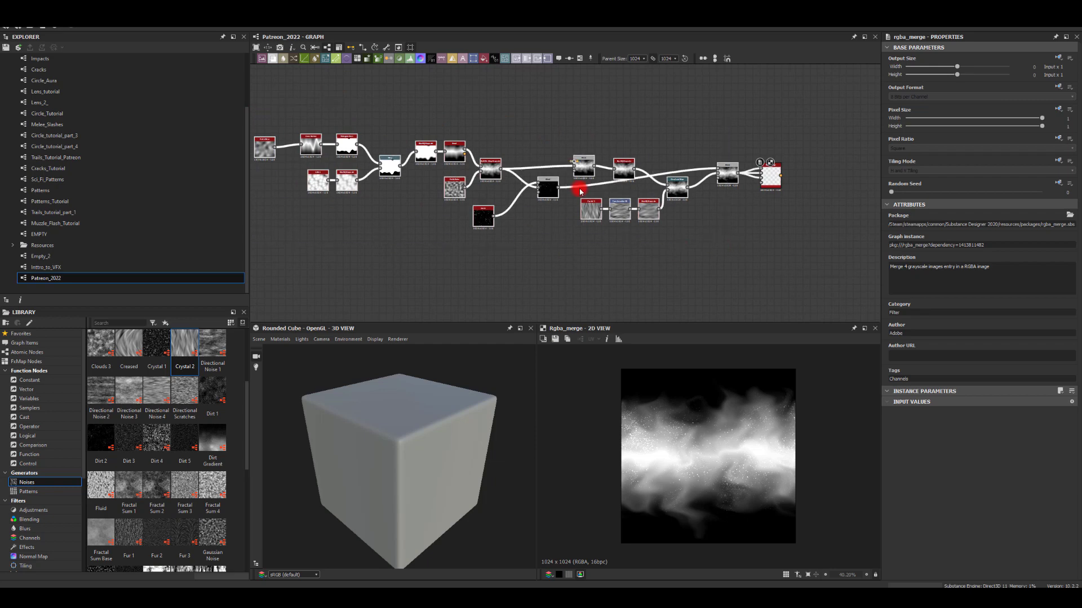
drag(584, 202, 541, 137)
key(ctrl+v)
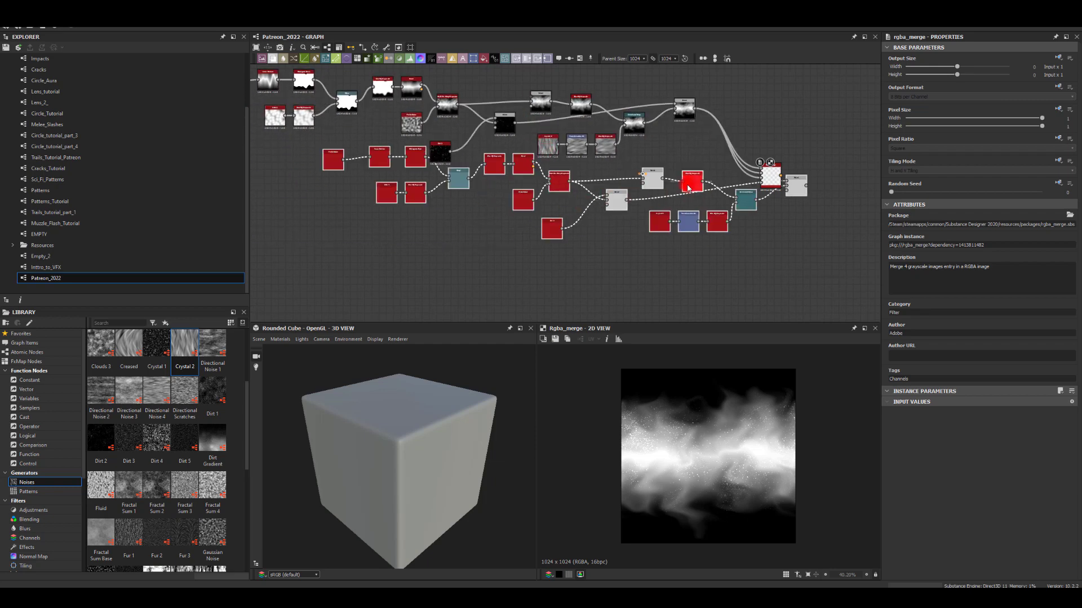
drag(687, 187, 600, 200)
Connect the copied branch's final Blend to the G input of the RGBA Merge, leaving R and B on the original Blend
scroll(719, 202, up, 1)
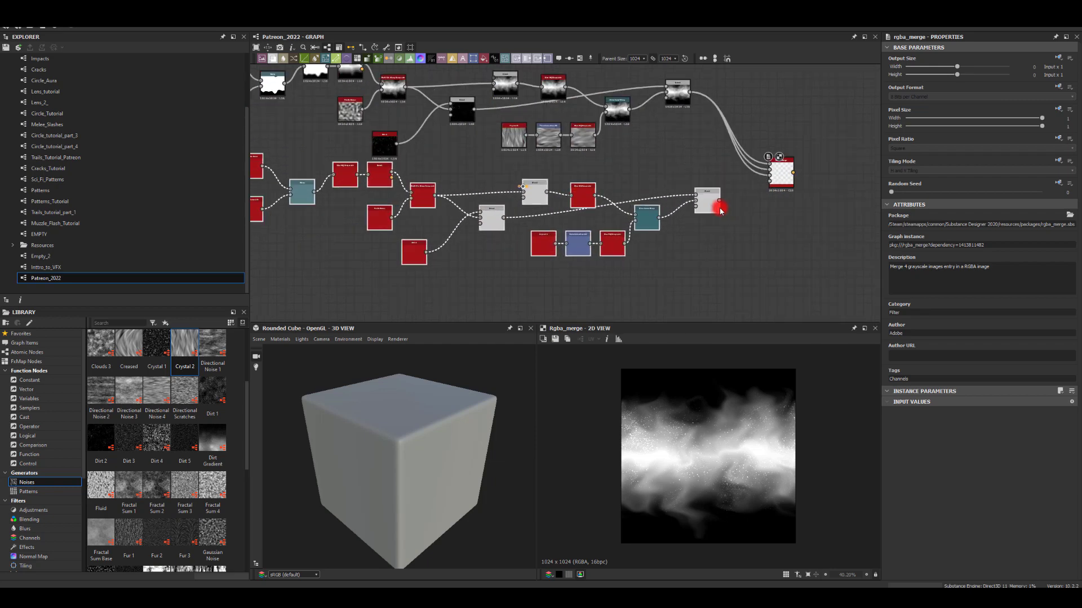
scroll(768, 170, up, 1)
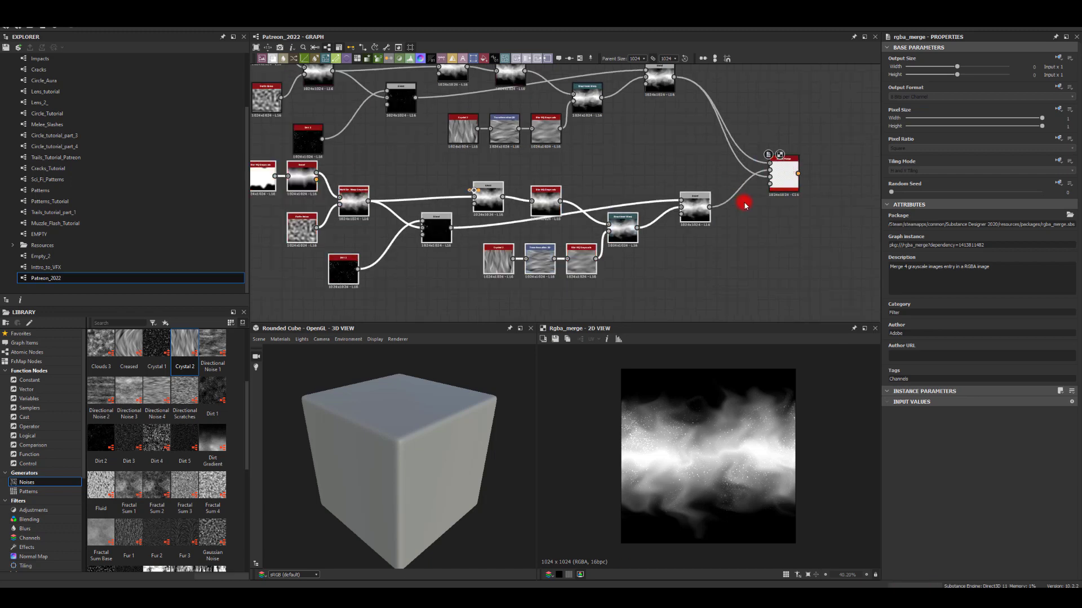
scroll(771, 179, up, 2)
scroll(648, 189, down, 2)
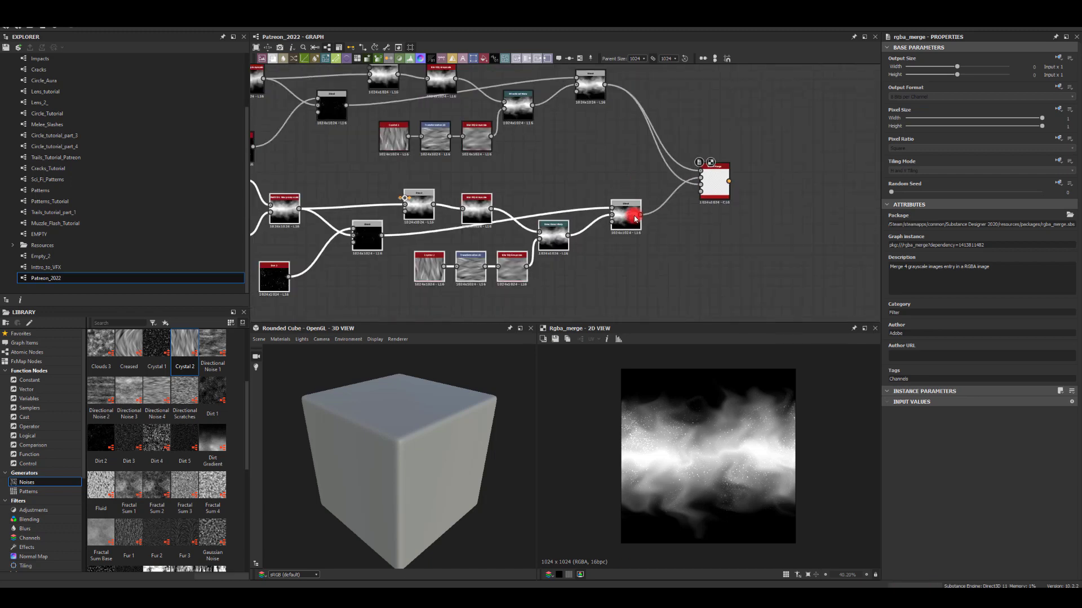
scroll(859, 202, down, 2)
scroll(618, 195, up, 2)
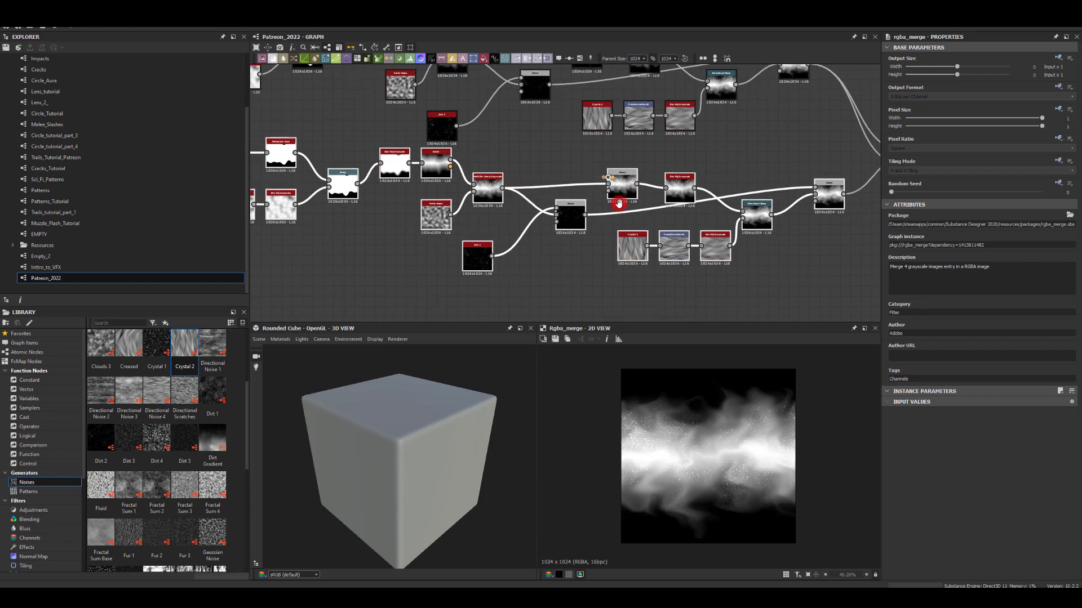
Set the cross section coordinate of the copied branch's Cross Section node to 0.08
click(420, 175)
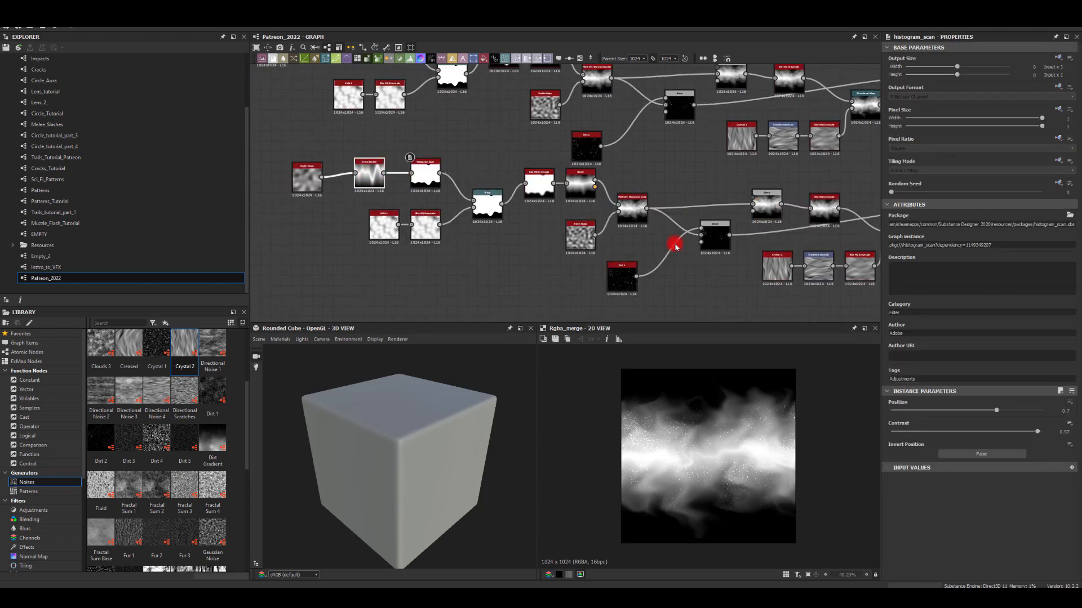
click(384, 163)
drag(975, 411, 903, 413)
middle_drag(860, 279, 604, 251)
scroll(732, 200, up, 2)
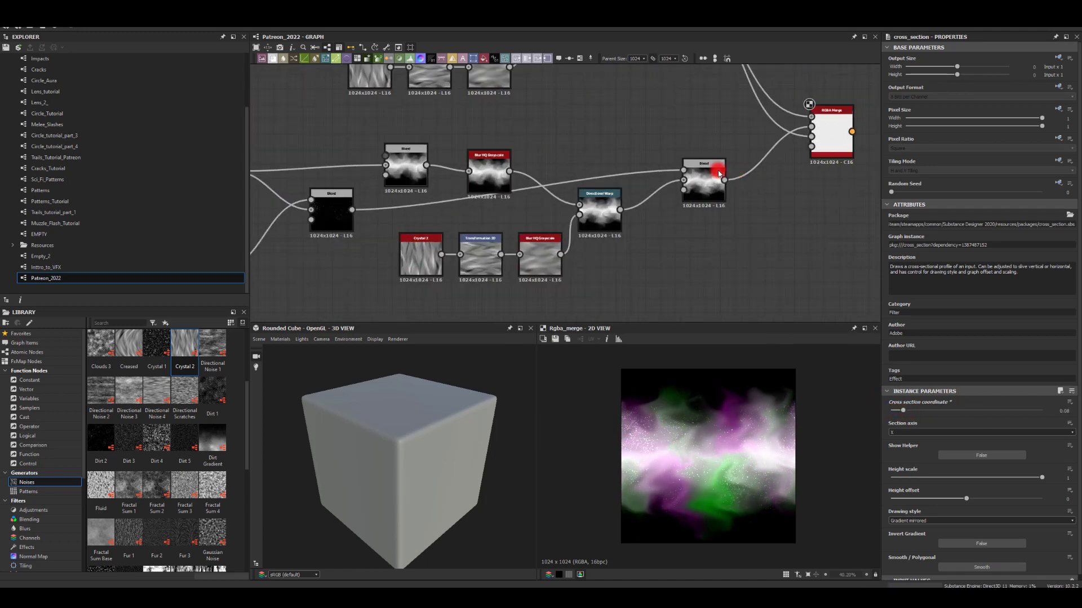
Preview the copied branch's final Blend and the original branch's final Blend
click(699, 172)
double_click(699, 172)
middle_drag(694, 135, 677, 256)
double_click(632, 109)
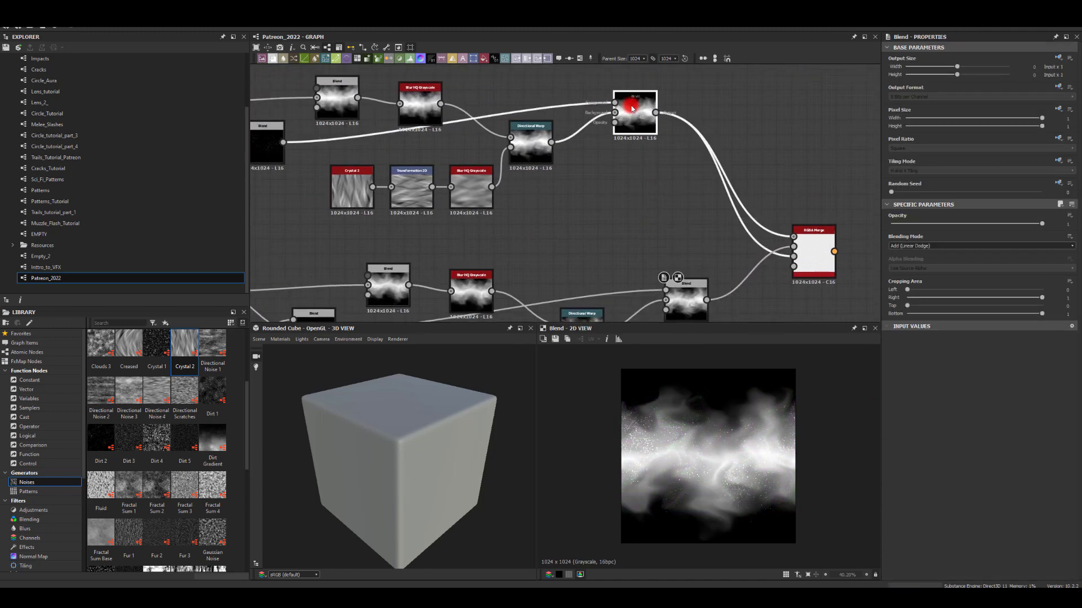
Increase the scale of the first Perlin Noise in the copied branch and preview its Cross Section
middle_drag(254, 232, 545, 174)
middle_drag(263, 155, 534, 166)
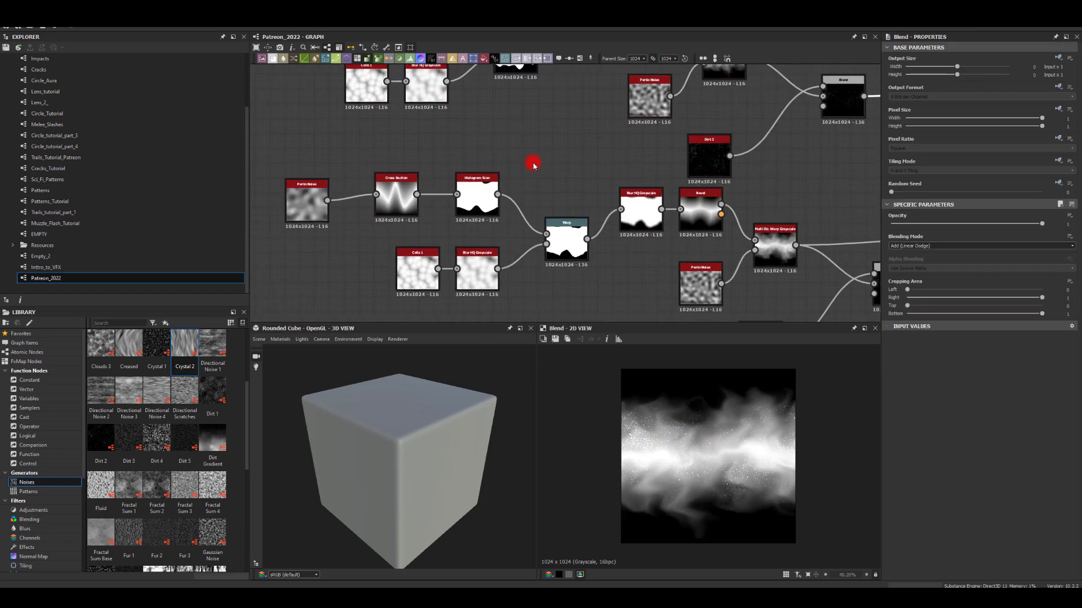
click(308, 202)
drag(894, 410, 911, 412)
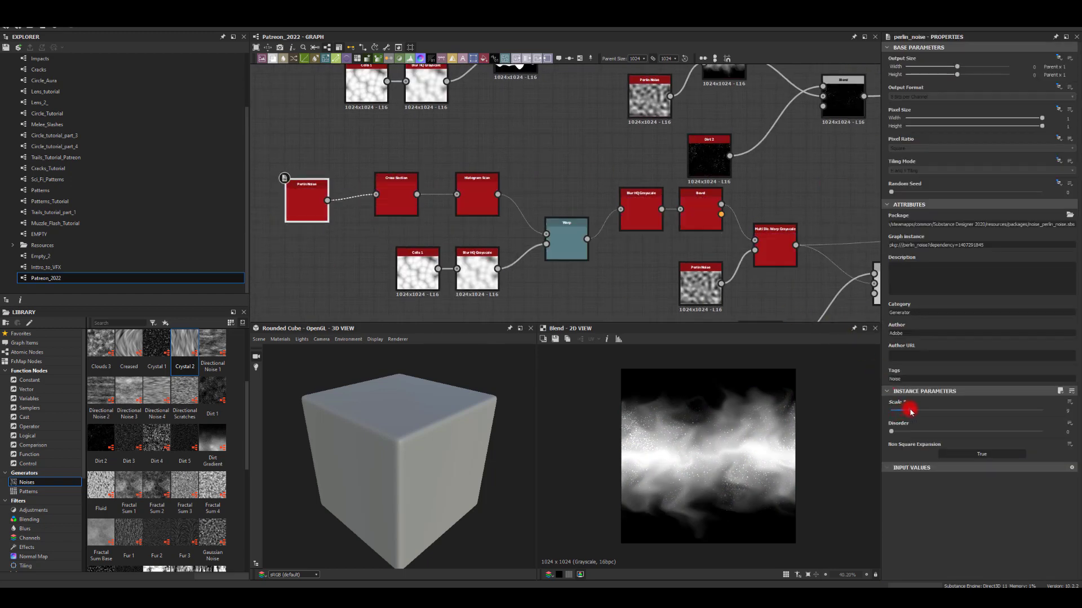
double_click(396, 197)
Compare the copied final Blend with the original one after the noise scale change
middle_drag(597, 232, 316, 231)
scroll(721, 168, down, 2)
middle_drag(721, 168, 591, 168)
double_click(767, 226)
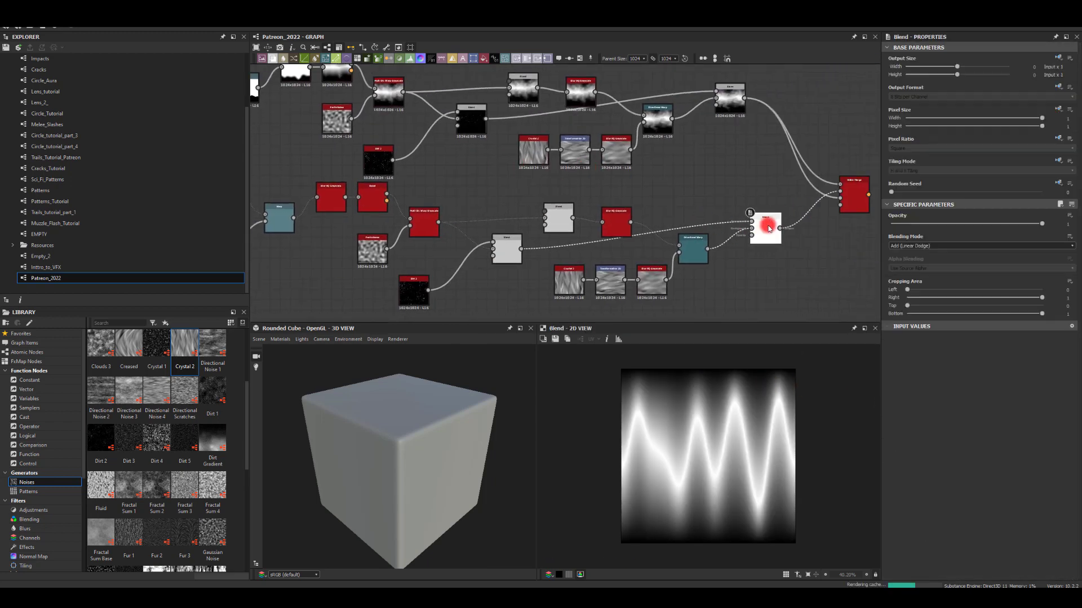
click(705, 450)
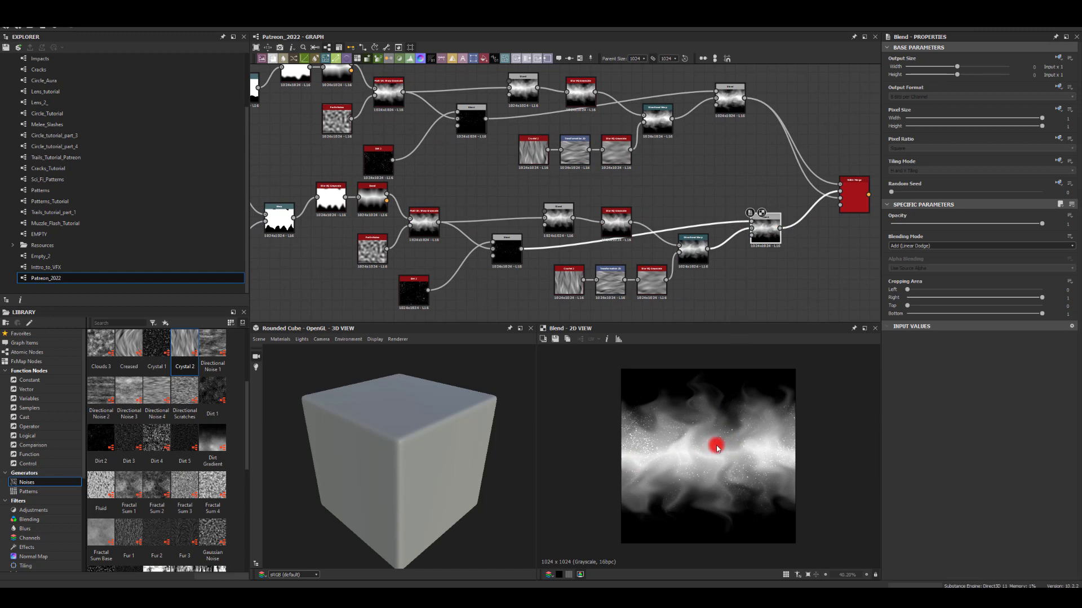
double_click(725, 107)
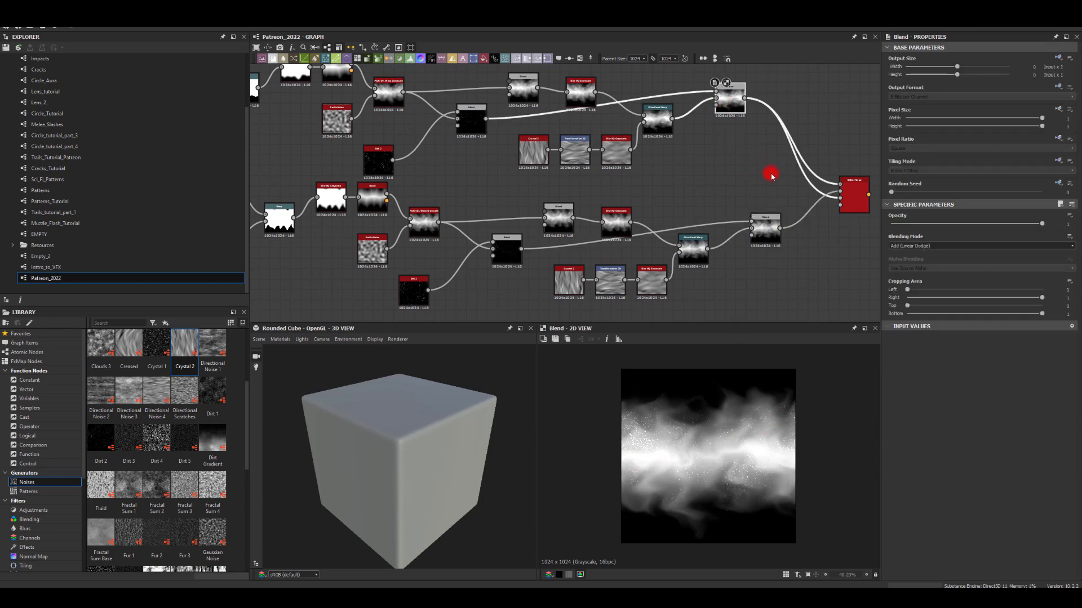
Nudge the copied branch's final Blend slightly left and preview it along with the RGBA Merge
drag(771, 228, 765, 216)
double_click(860, 197)
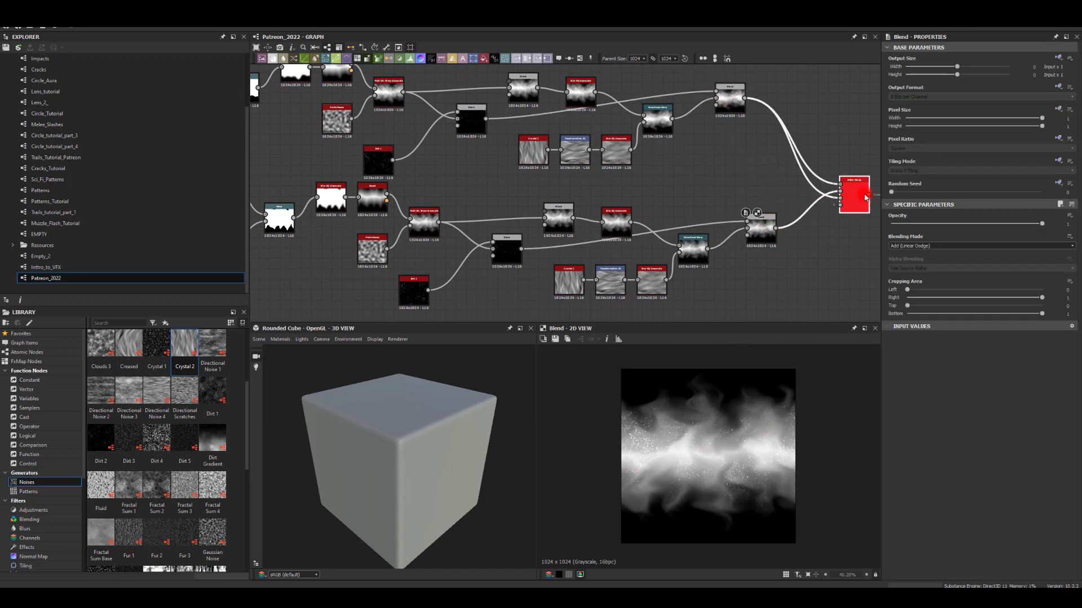
double_click(765, 224)
Set the position of the copied branch's Histogram Scan to 0.49
mouse_move(756, 183)
middle_down()
mouse_move(664, 179)
mouse_move(731, 151)
middle_up()
scroll(624, 190, up, 1)
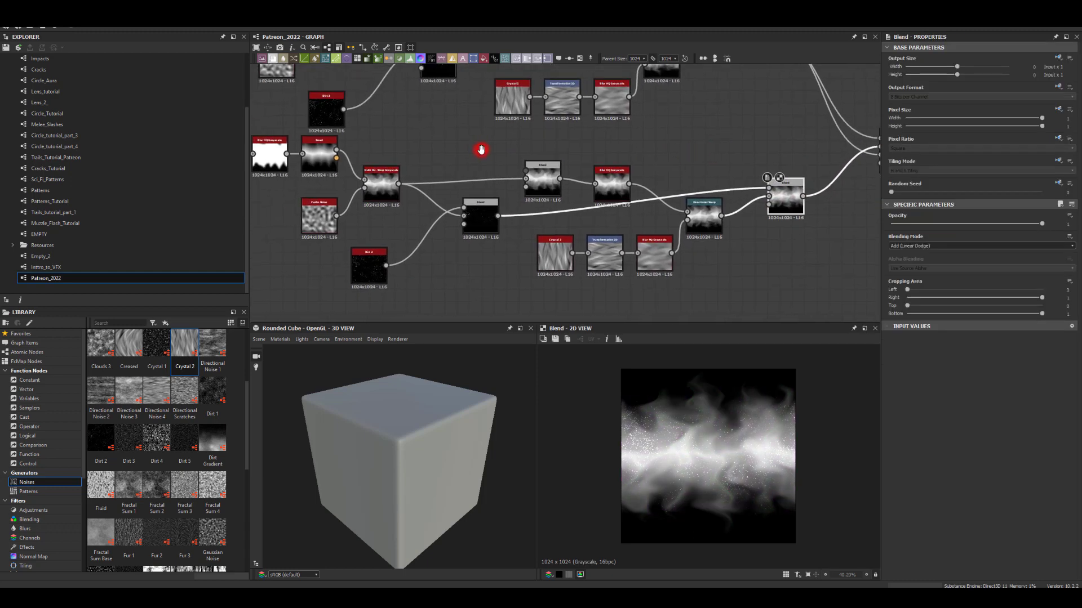
middle_drag(483, 150, 610, 137)
middle_drag(480, 206, 653, 219)
double_click(437, 144)
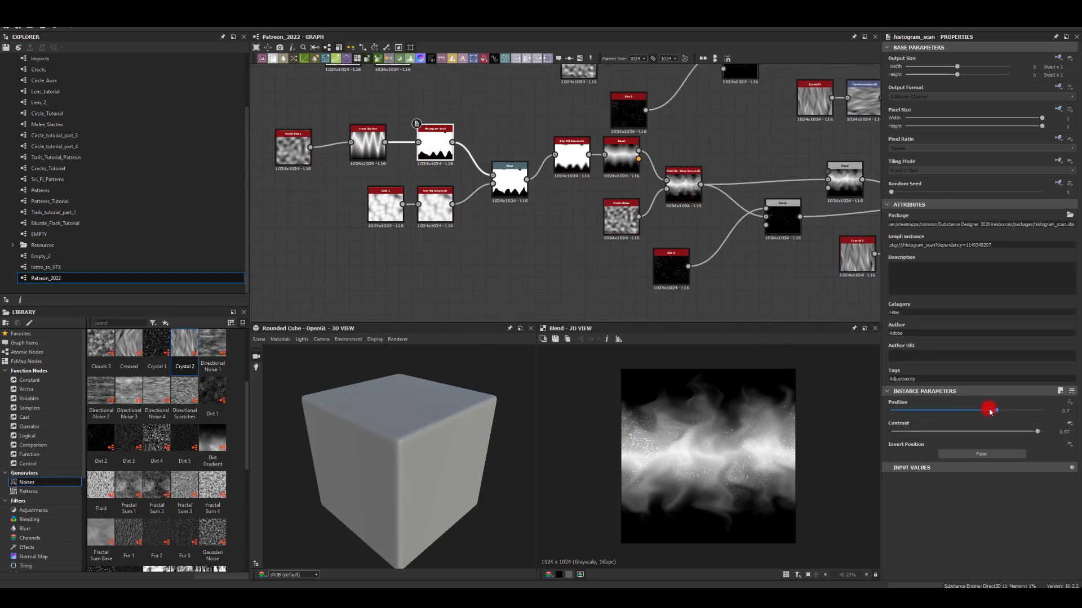
drag(995, 412, 966, 416)
Set the distance of the copied branch's Bevel node to -0.28
middle_drag(736, 157, 623, 170)
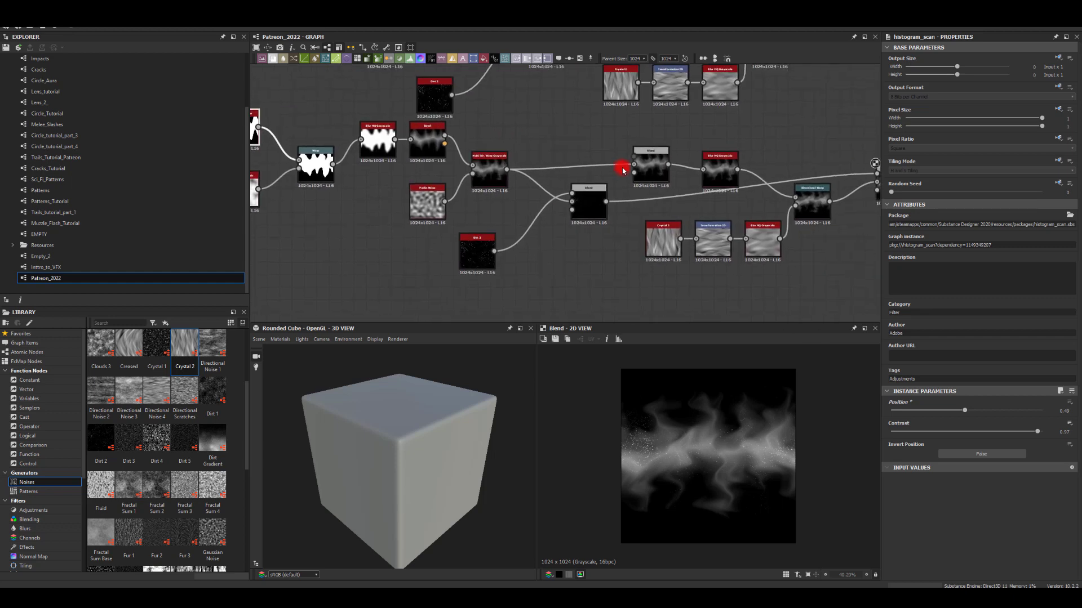
click(451, 157)
drag(917, 412, 942, 413)
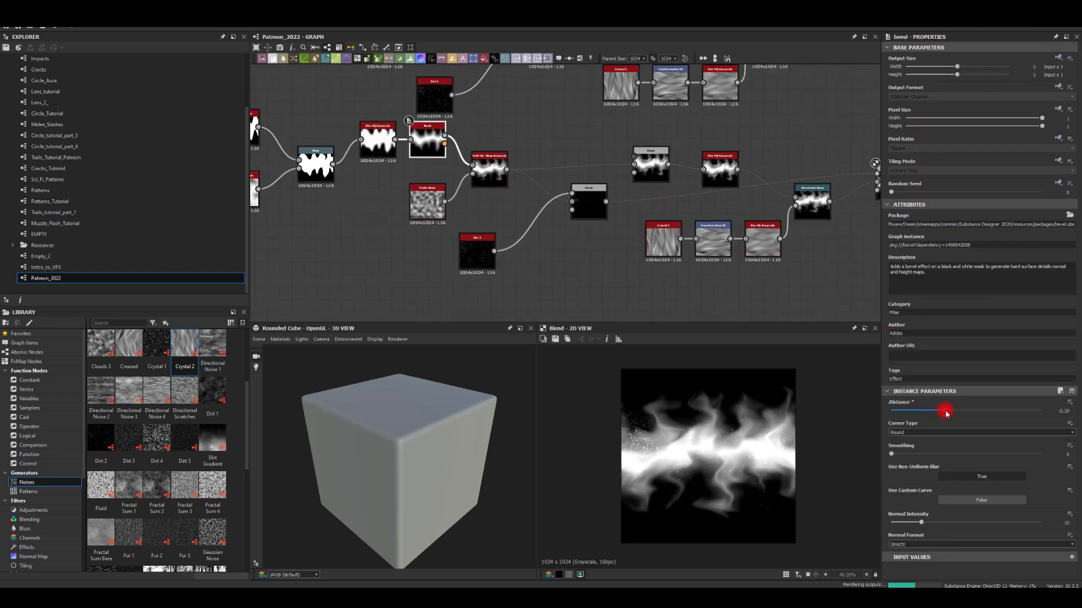
Compare the previews of the original final Blend and the copy with the adjusted bevel
middle_drag(870, 179, 631, 173)
click(650, 176)
middle_drag(615, 77, 598, 176)
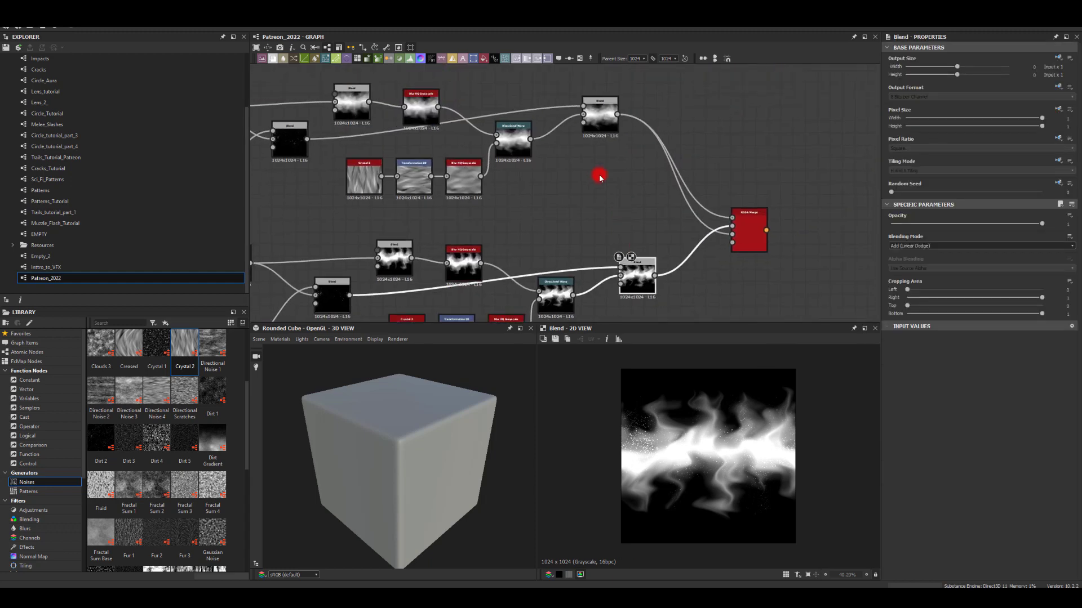
double_click(595, 108)
double_click(629, 281)
Adjust the scale of the copied branch's first Perlin Noise and set its Cross Section coordinate to 0.44
middle_drag(523, 211, 885, 139)
middle_drag(745, 204, 1053, 224)
click(511, 177)
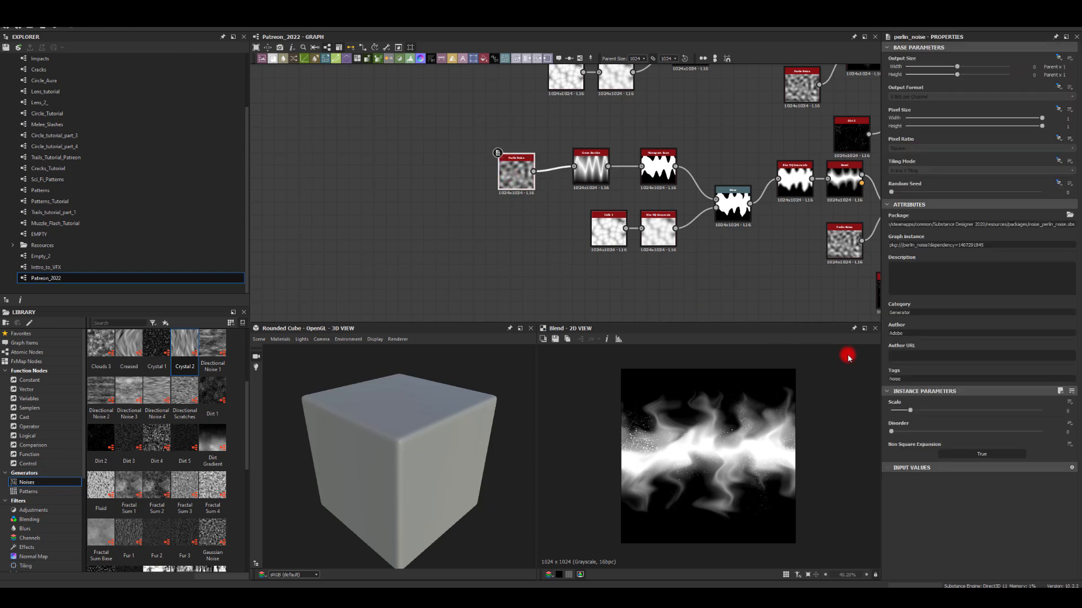
drag(909, 413, 957, 410)
click(590, 163)
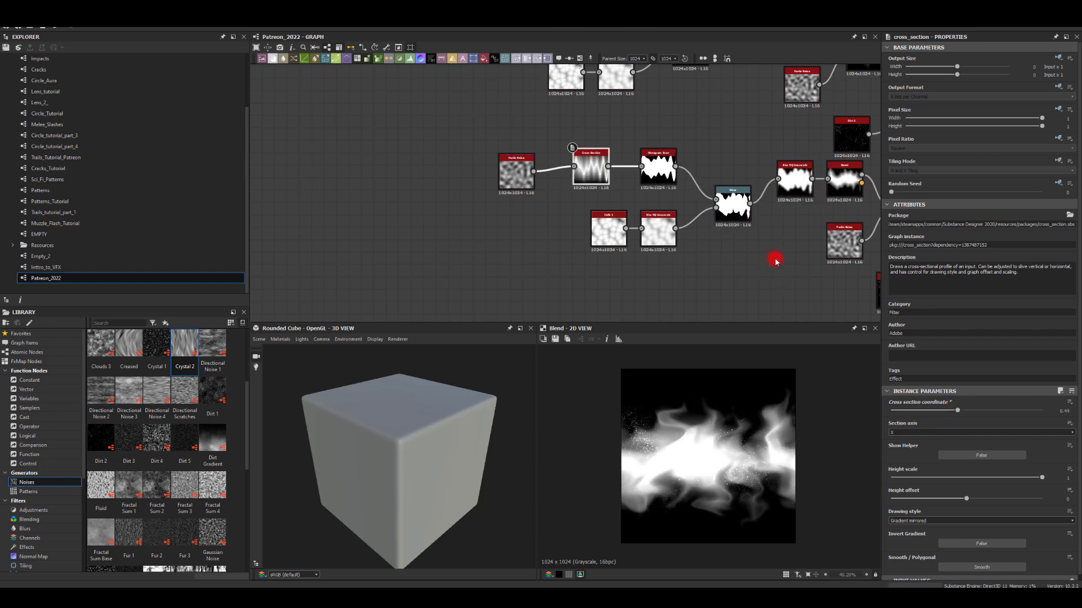
Set the distance of the copied branch's Bevel node to -0.44
middle_drag(777, 259, 576, 244)
click(649, 184)
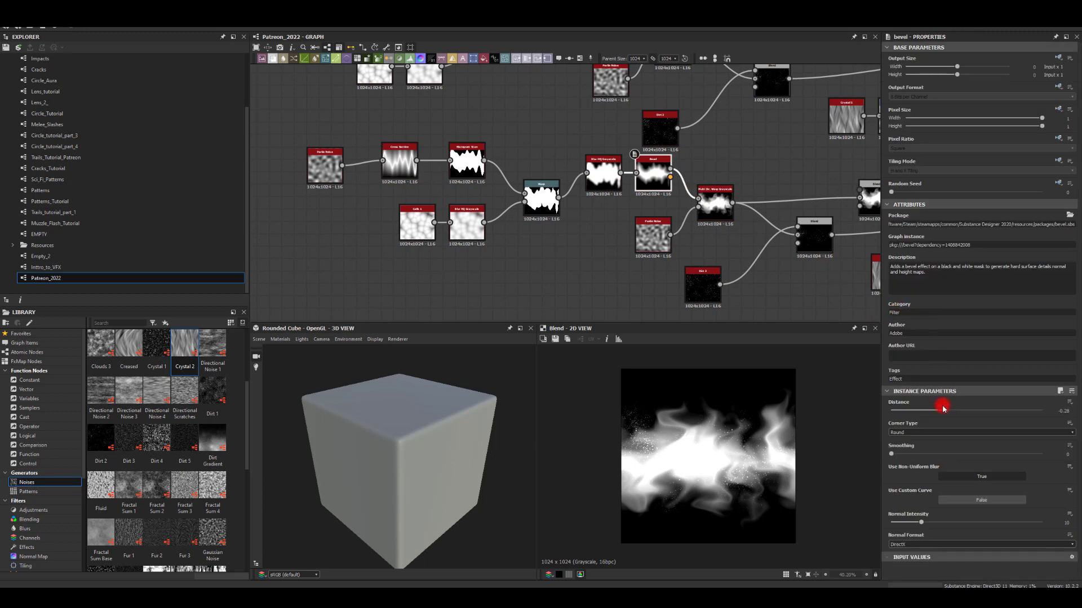
mouse_move(950, 413)
mouse_down()
mouse_move(845, 316)
mouse_move(935, 412)
mouse_up()
Preview the original final Blend, the copied final Blend and the combined RGBA Merge image
middle_drag(788, 194, 561, 170)
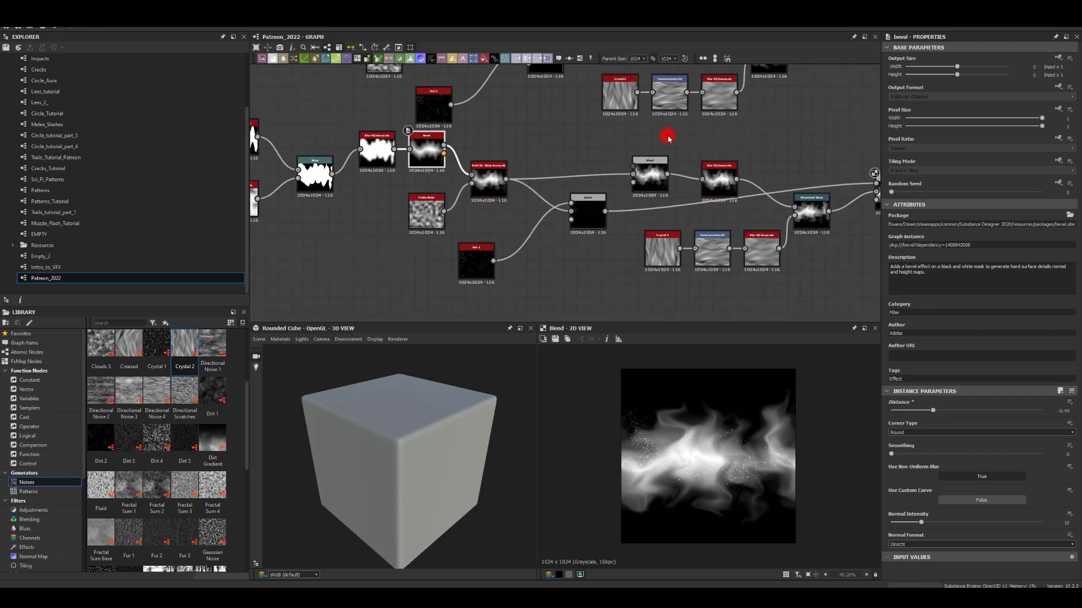
middle_drag(823, 128, 640, 214)
double_click(590, 117)
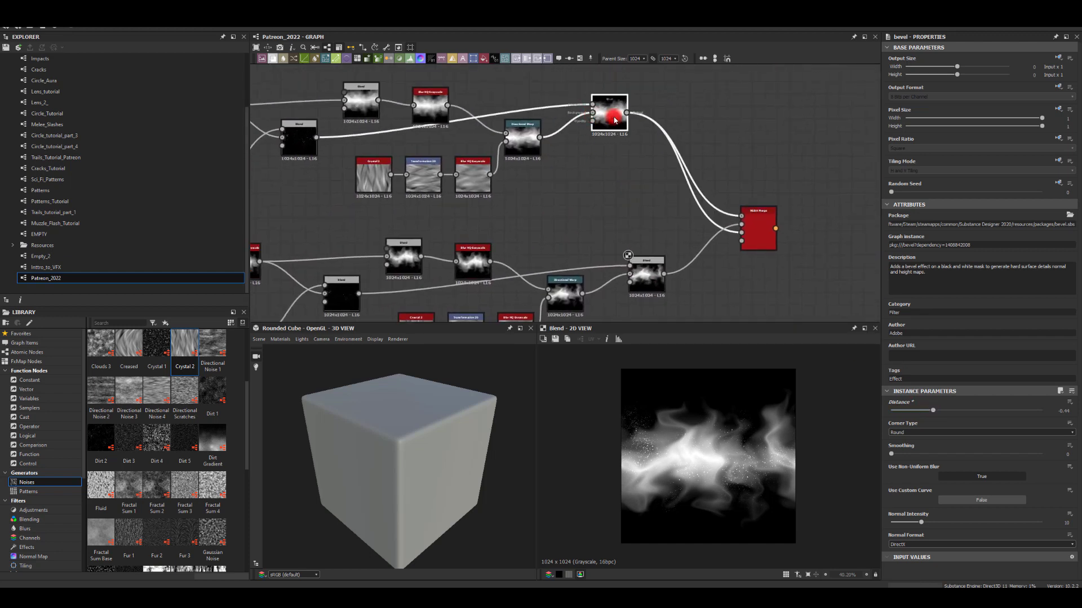
double_click(647, 276)
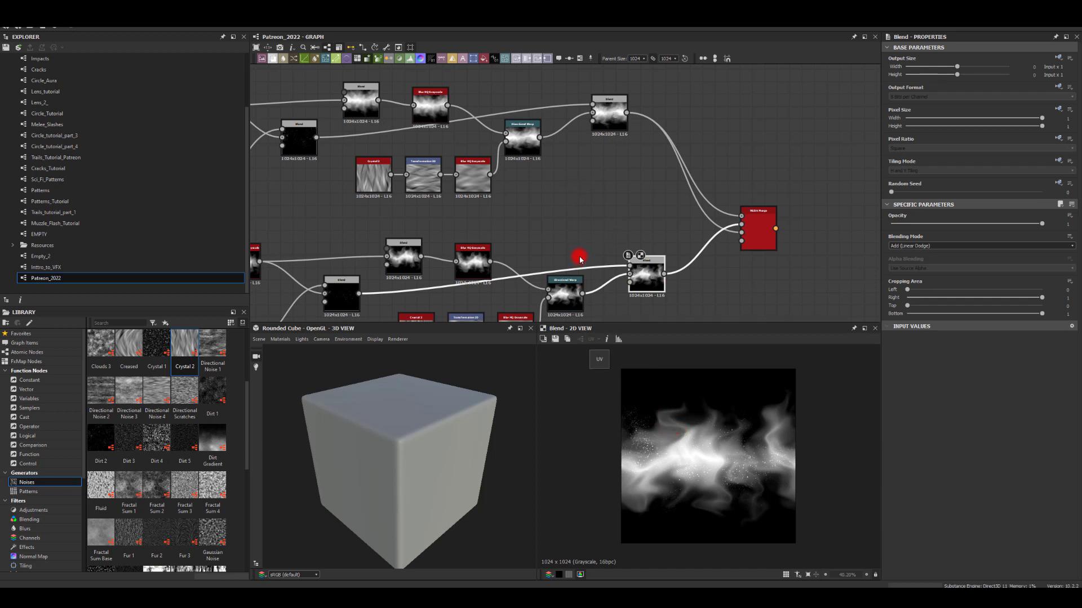
double_click(756, 227)
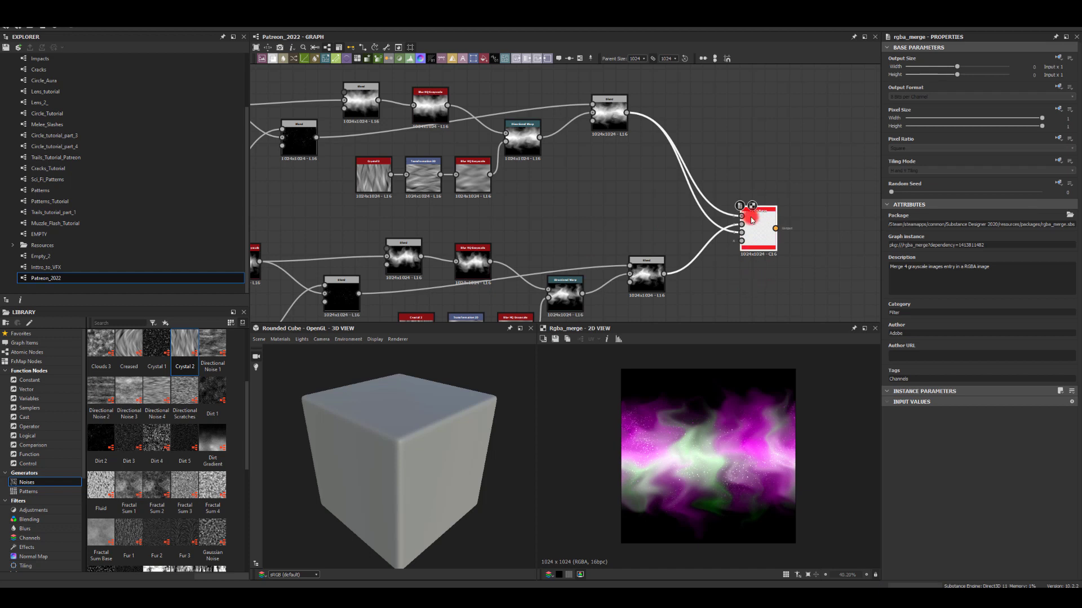
Examine how the final Blends of both branches feed the individual channels of the RGBA Merge
middle_drag(618, 219, 643, 172)
scroll(715, 208, up, 2)
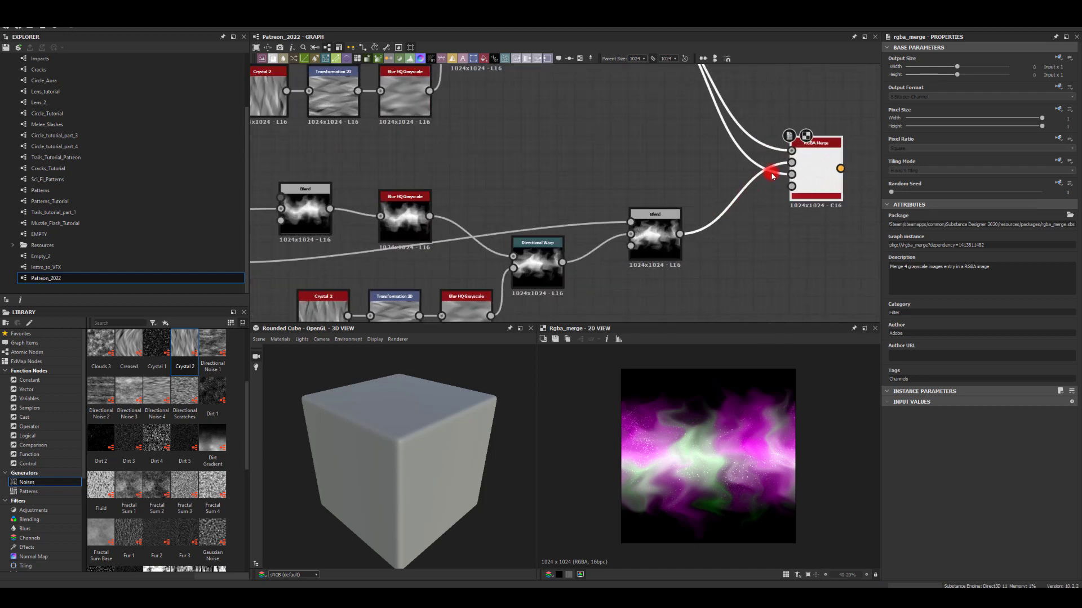
middle_drag(741, 129, 670, 189)
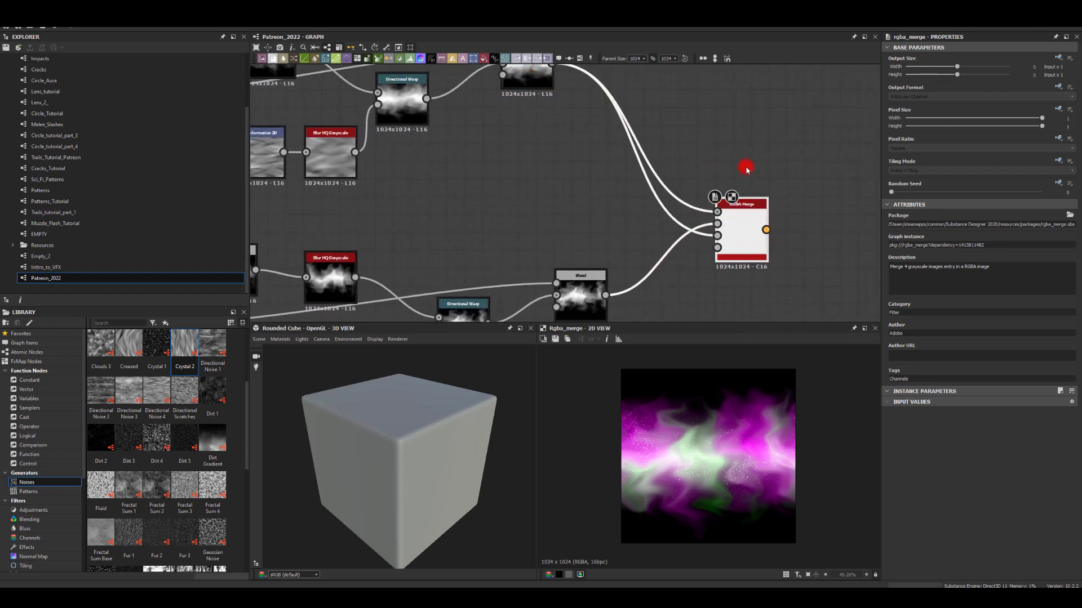
middle_drag(521, 220, 725, 74)
scroll(668, 125, down, 3)
middle_drag(659, 144, 583, 193)
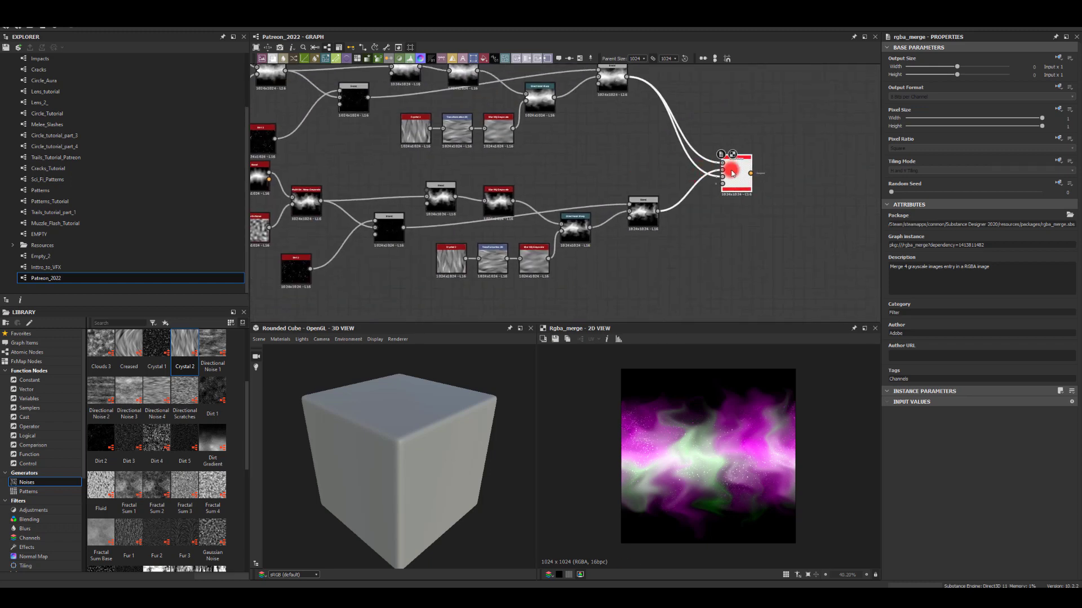
scroll(730, 85, up, 2)
middle_drag(731, 84, 729, 208)
middle_drag(690, 160, 690, 57)
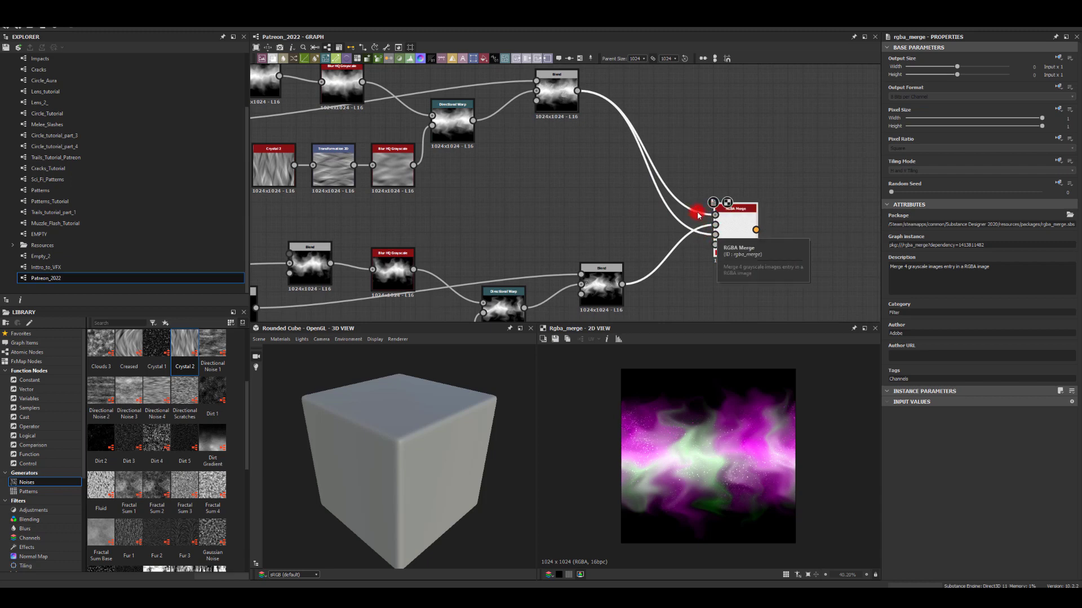
Review the grayscale trail stored in each channel by previewing the copied final Blend and the original one
double_click(601, 282)
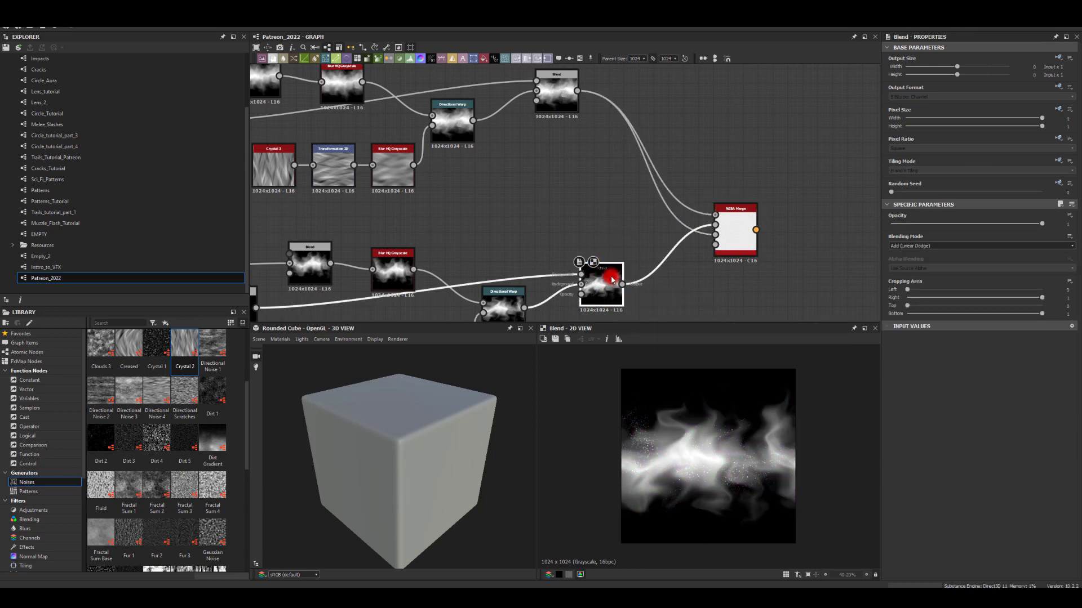
middle_drag(546, 167, 586, 218)
double_click(541, 145)
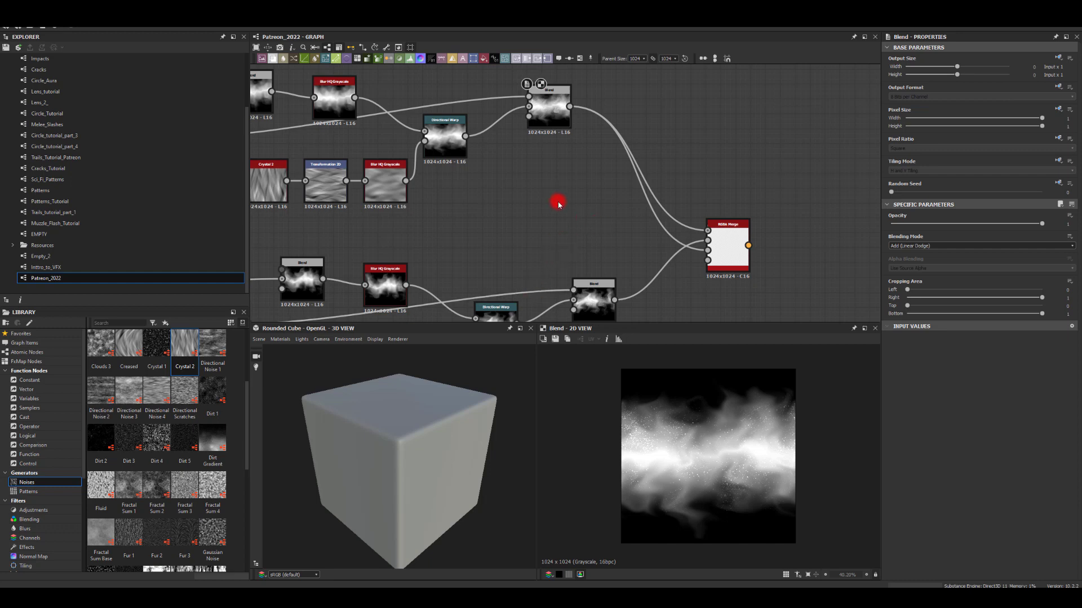
middle_drag(537, 231, 687, 187)
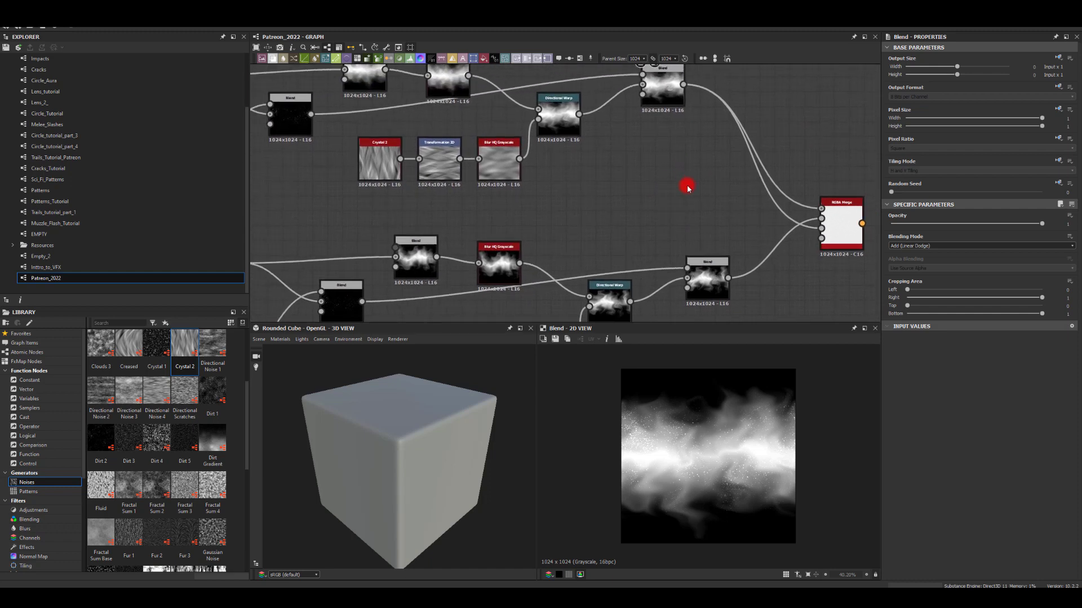